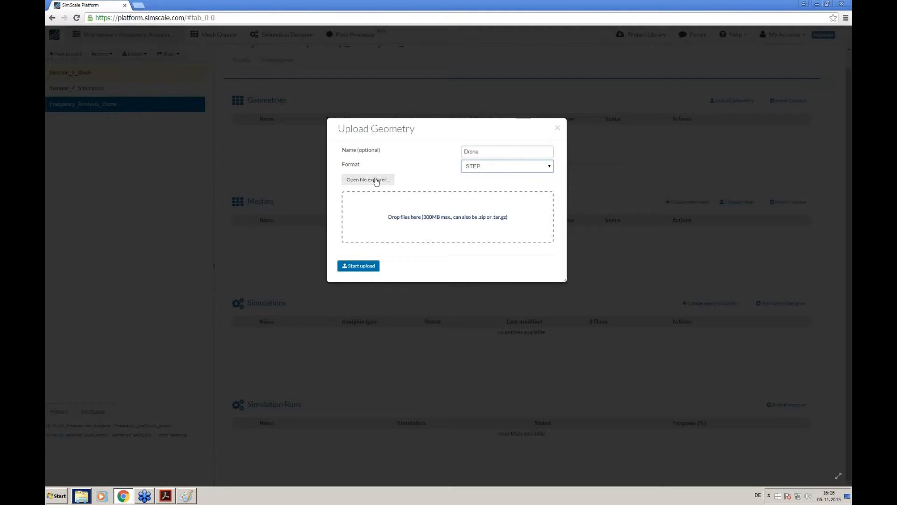
- Upload the QuarterModel_separatedScrews STP file from the Desktop as the Drone geometry
left_click(75, 54)
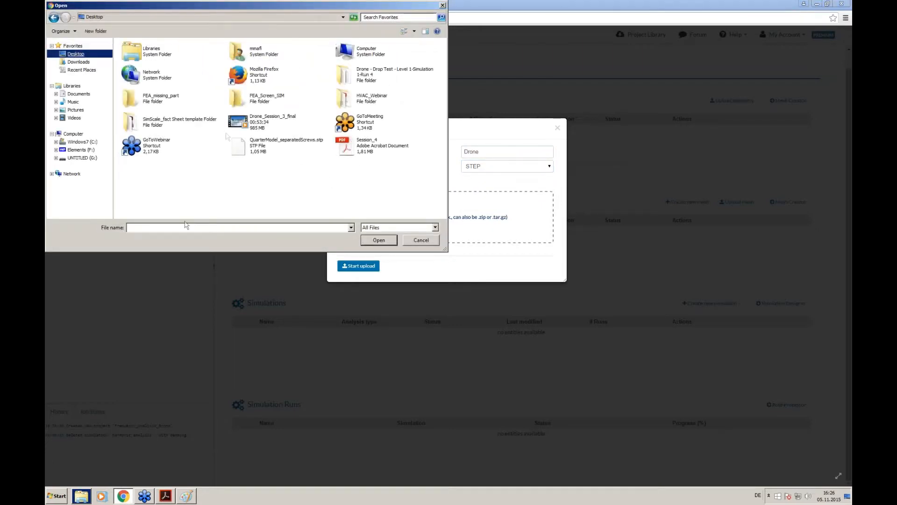
double_click(272, 142)
left_click(361, 288)
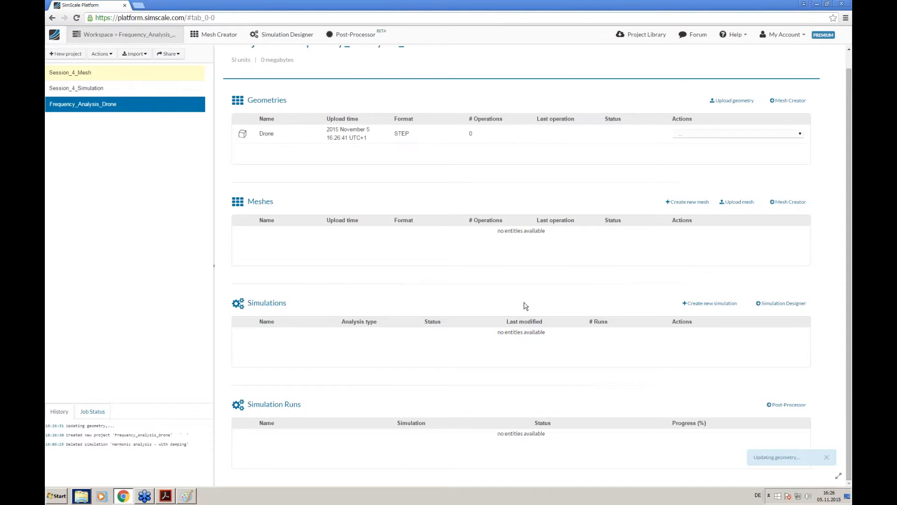
- Open the uploaded Drone geometry in the Mesh Creator and view the model from a raised angle
double_click(269, 136)
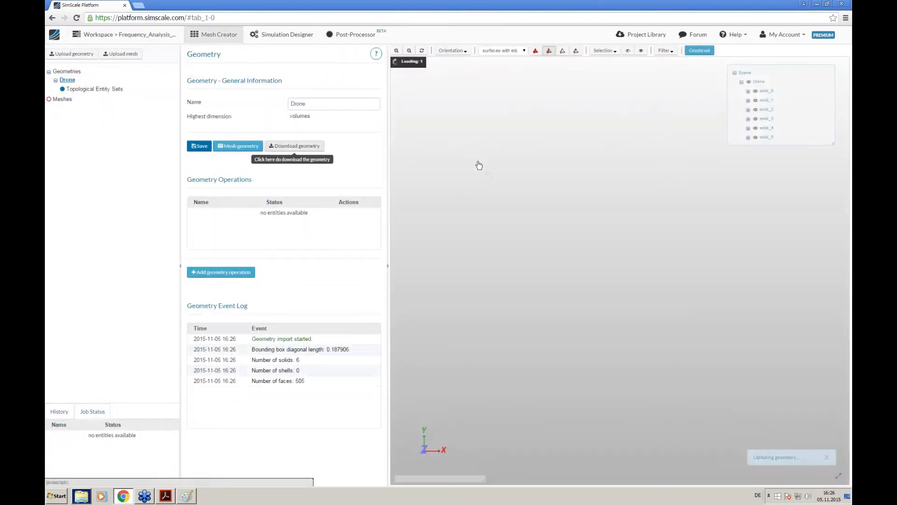
left_click_drag(487, 326, 493, 353)
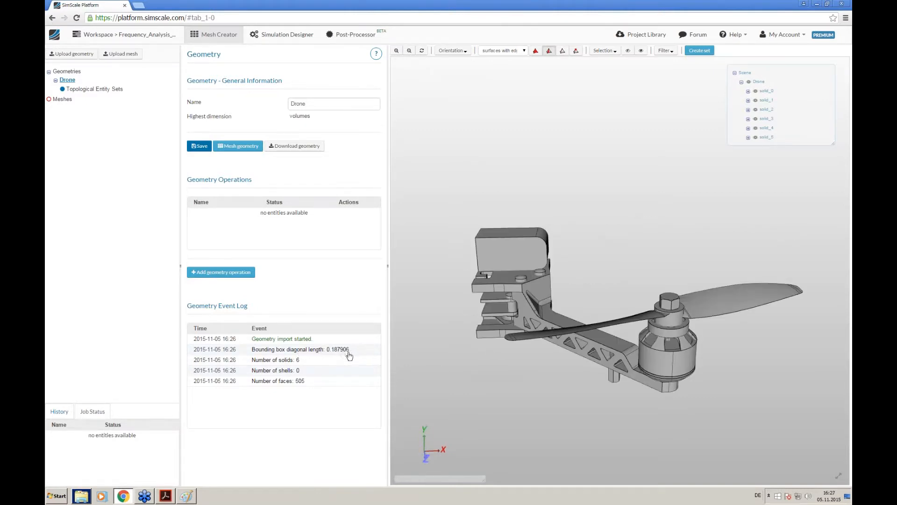
right_click_drag(473, 382, 475, 375)
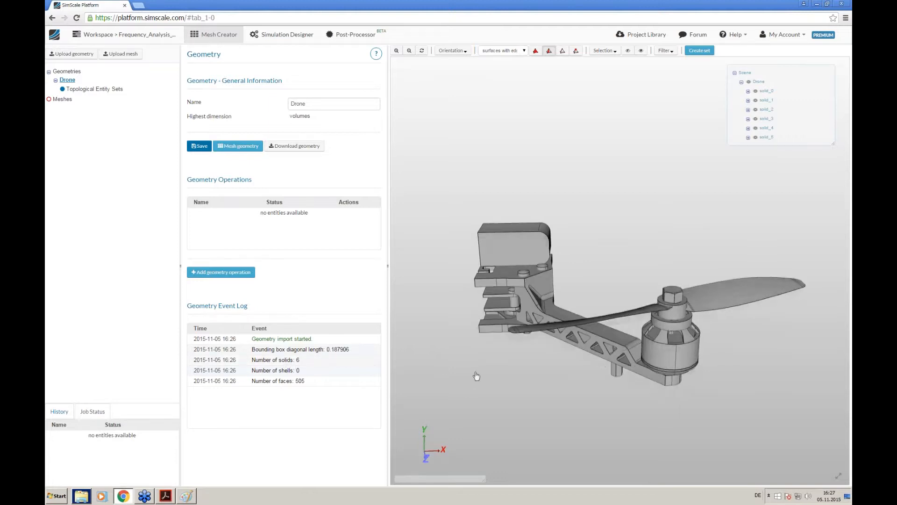
- Create a new mesh named Mesh based on the Drone geometry and save it
left_click(56, 100)
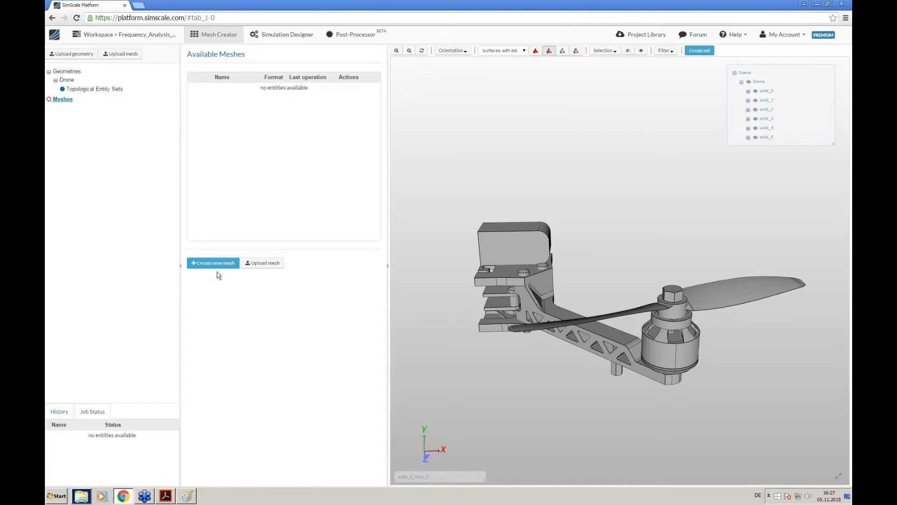
left_click(218, 266)
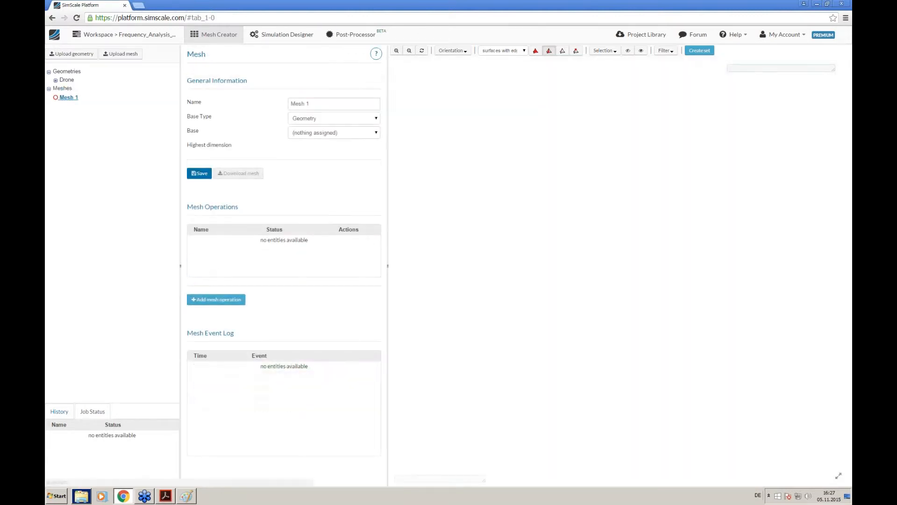
double_click(332, 103)
triple_click(331, 105)
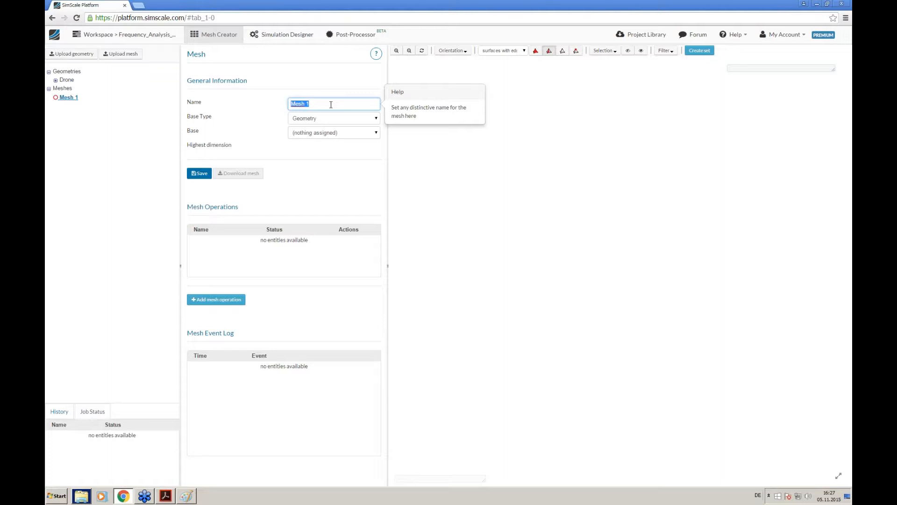
type("Mesh")
left_click(331, 133)
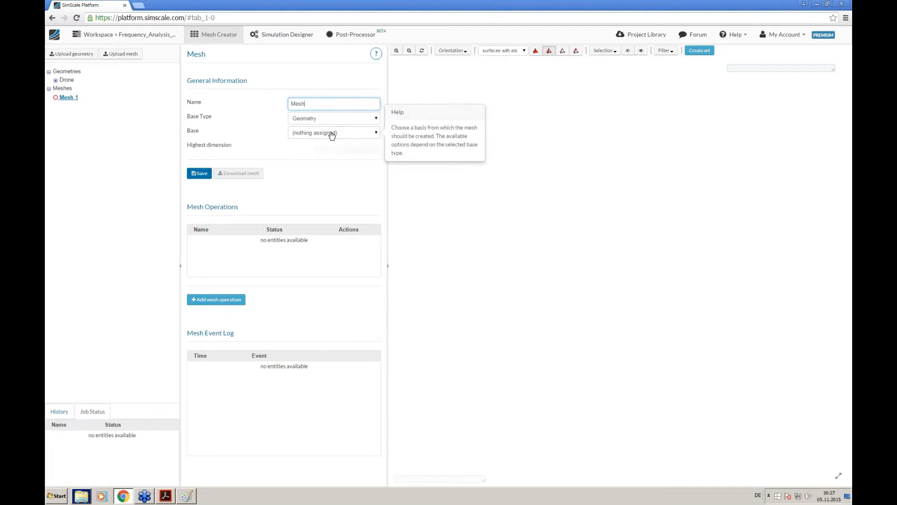
left_click(330, 142)
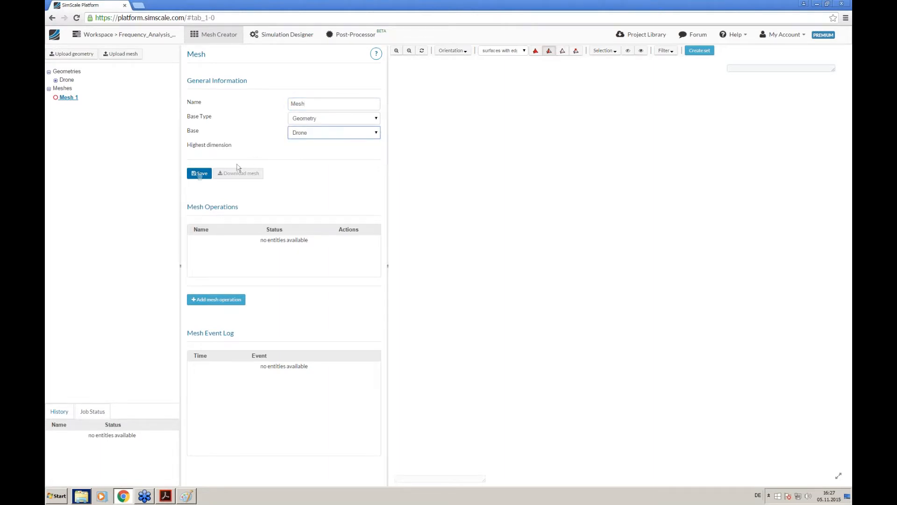
left_click(200, 174)
left_click(373, 185)
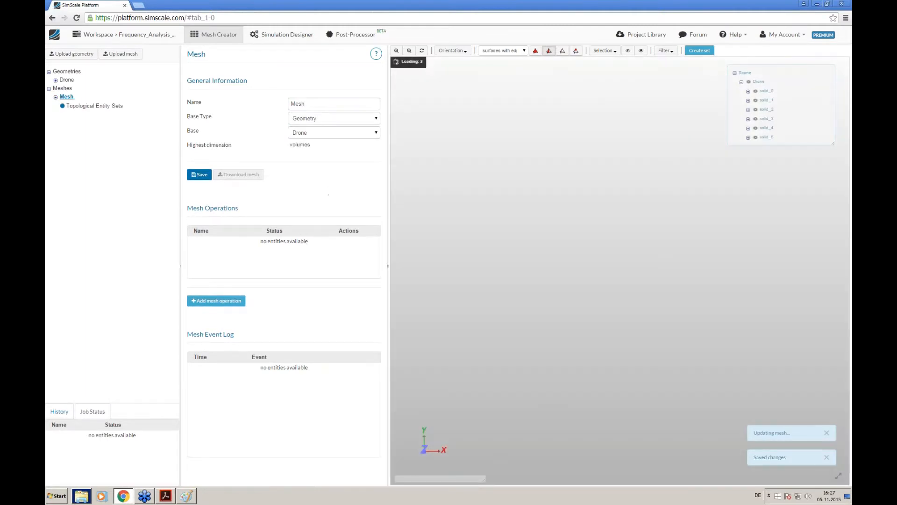
- Add a mesh operation named Mesh of the type Tetrahedralization with refinements
left_click_drag(514, 165, 508, 193)
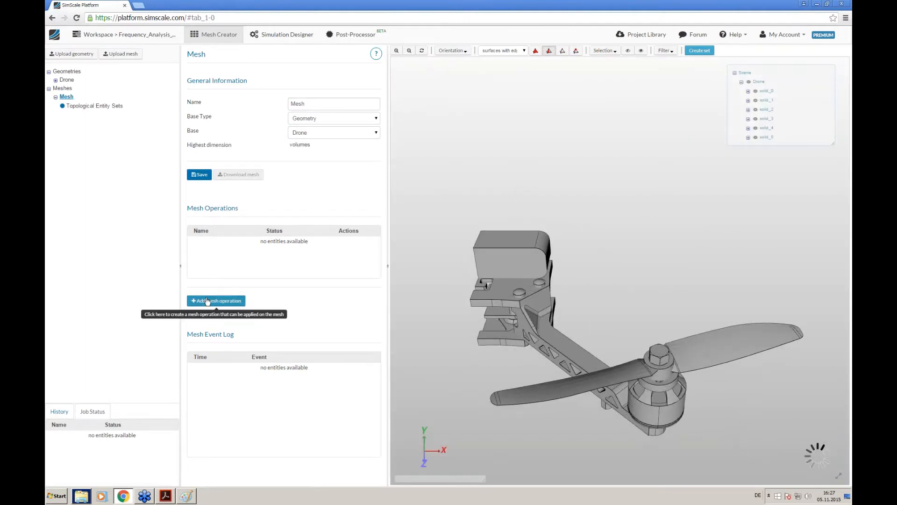
left_click(216, 300)
left_click(342, 124)
type("Mesh")
scroll(349, 262, "down", 1)
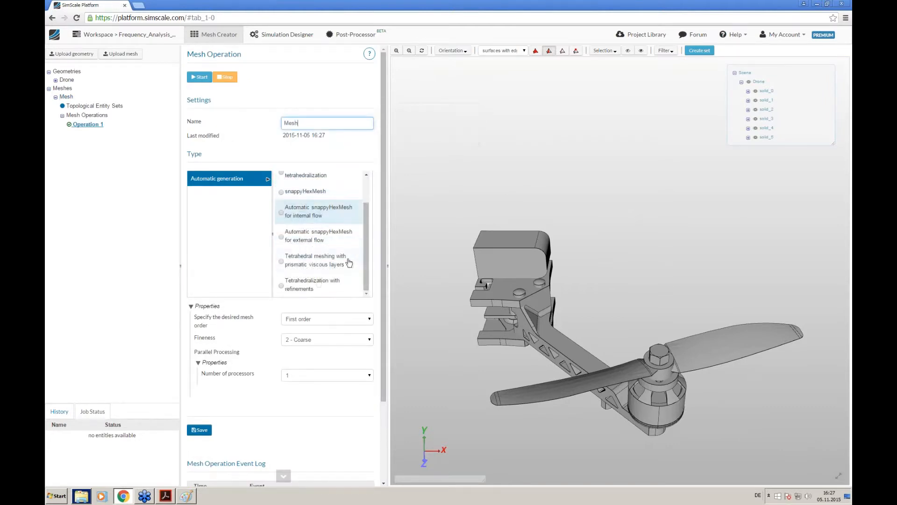
left_click(318, 291)
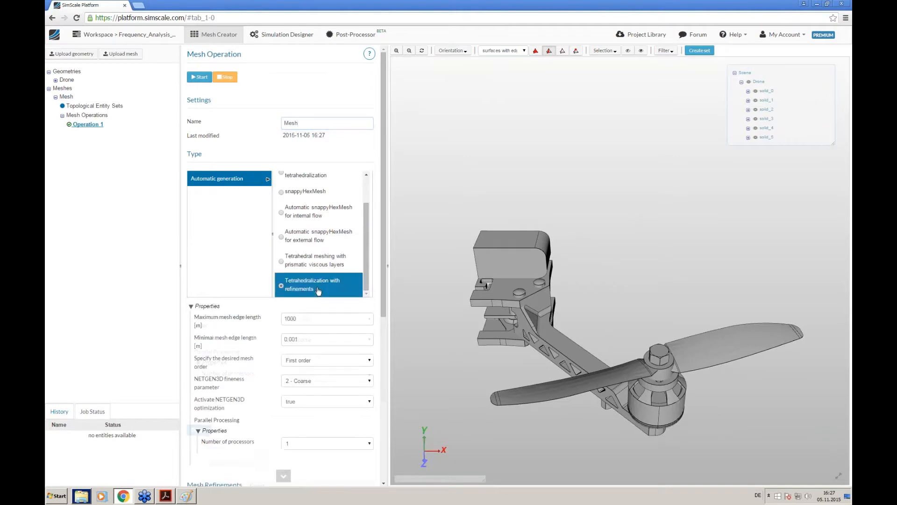
- Set the maximum mesh edge length to 0.002 m and the minimal mesh edge length to 0.0008 m
left_click(334, 319)
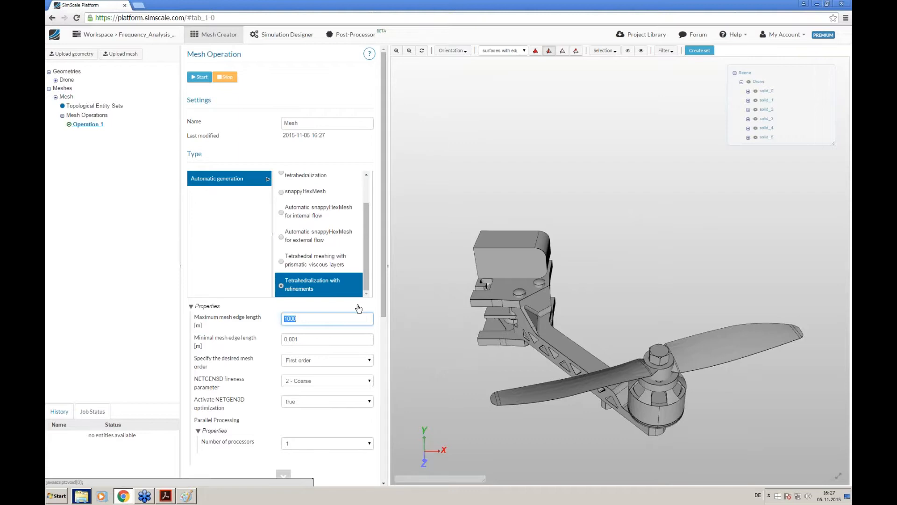
type("0.002")
key("Tab")
type("0.000")
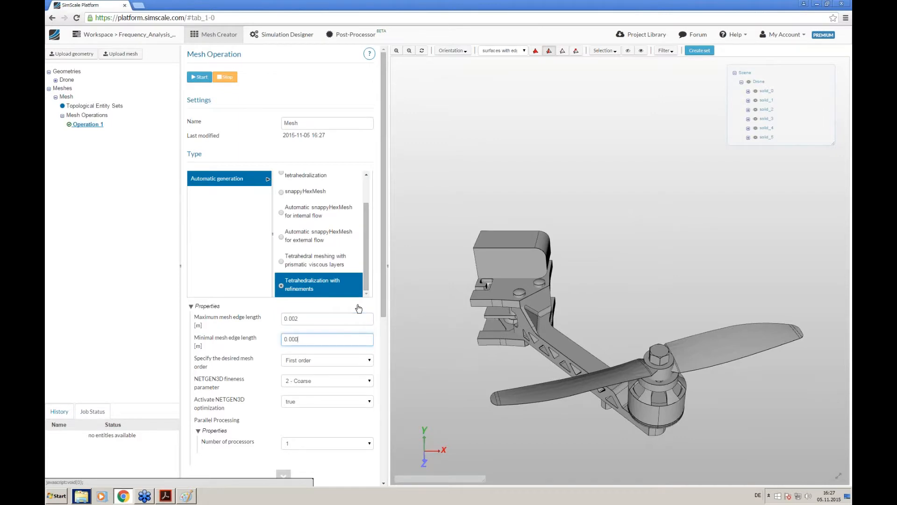
mouse_move(306, 322)
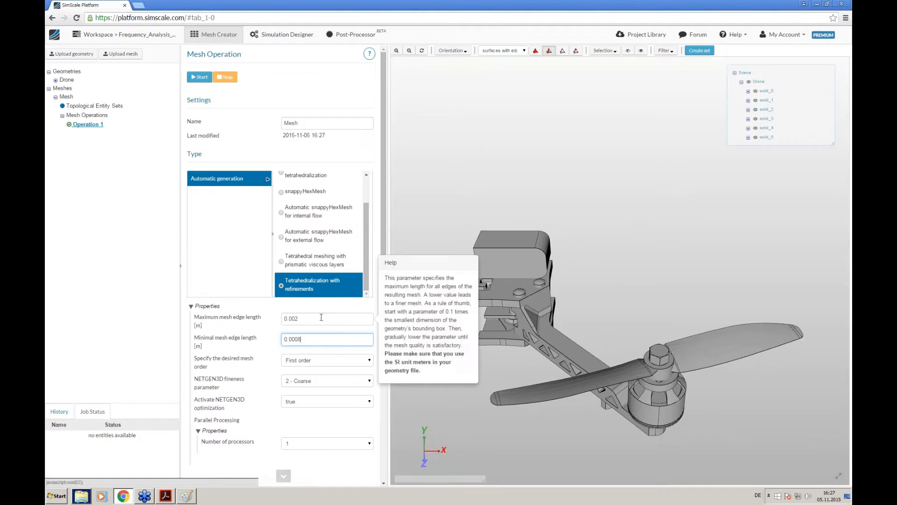
mouse_move(313, 341)
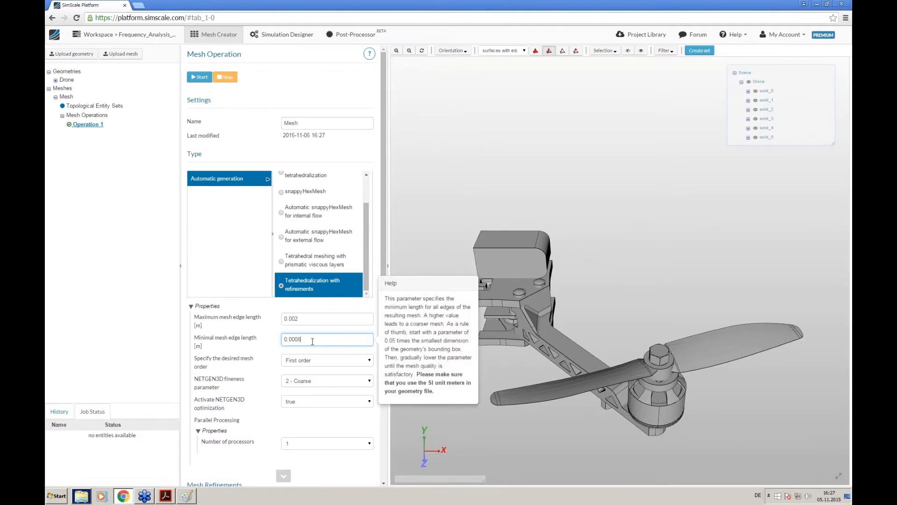
scroll(312, 342, "down", 1)
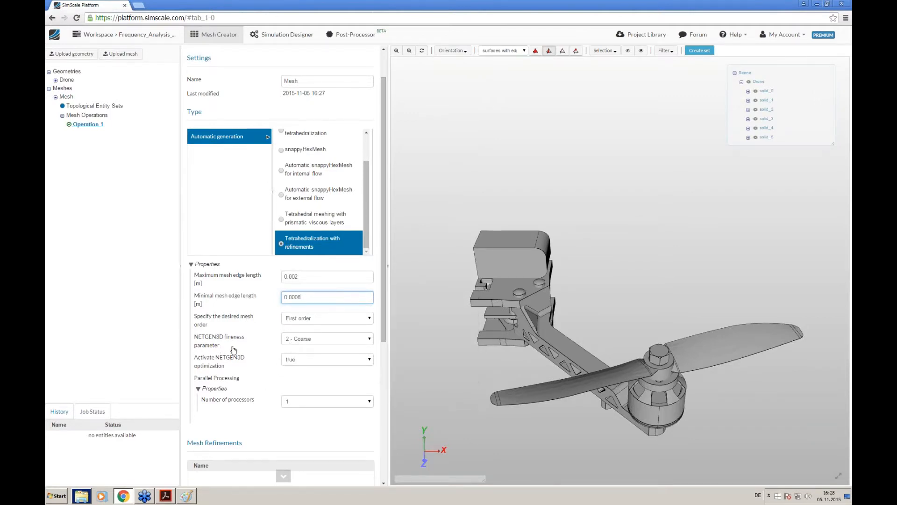
- Set the number of processors to 8 and save the mesh operation
left_click(288, 402)
left_click(305, 431)
scroll(263, 420, "down", 5)
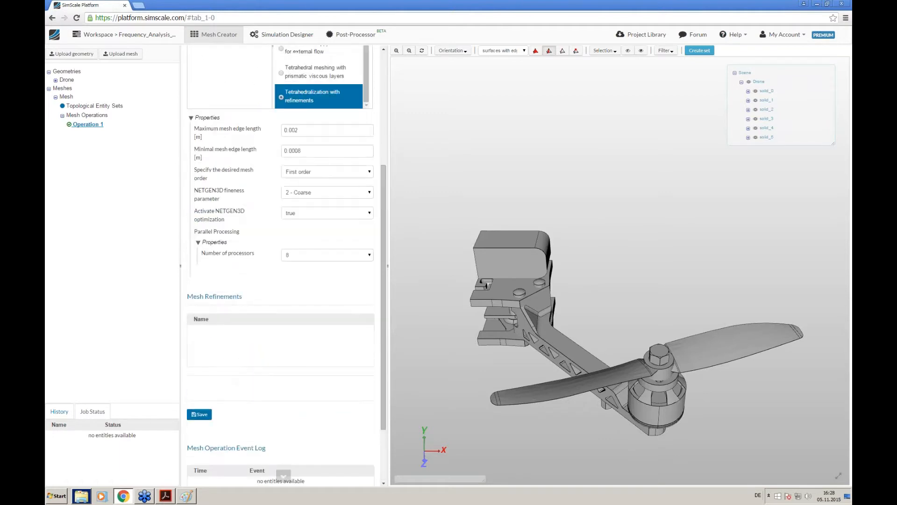
left_click(205, 414)
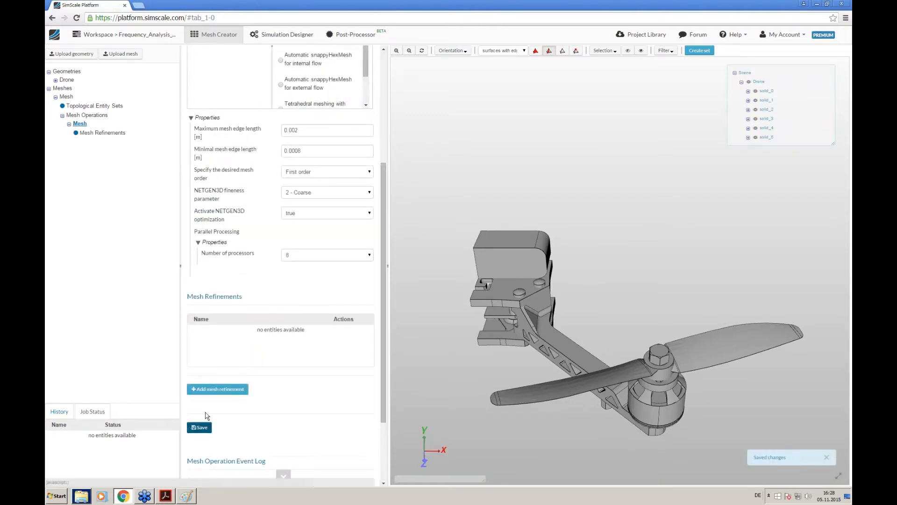
- Examine the mesh's topological entity sets with their entity type filter, the refinements list and the mesh operations list
scroll(380, 248, "up", 5)
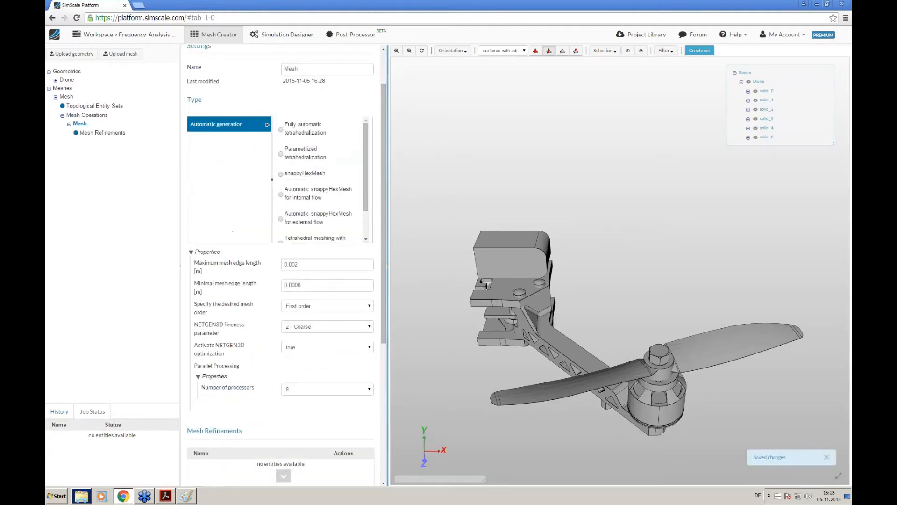
left_click(114, 107)
left_click(310, 110)
left_click(308, 128)
left_click(309, 107)
left_click(299, 119)
left_click(75, 122)
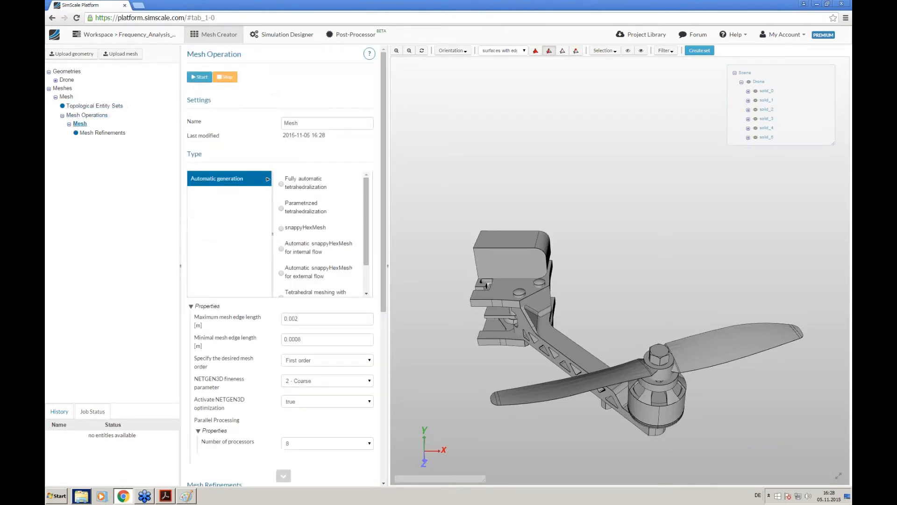
left_click(107, 133)
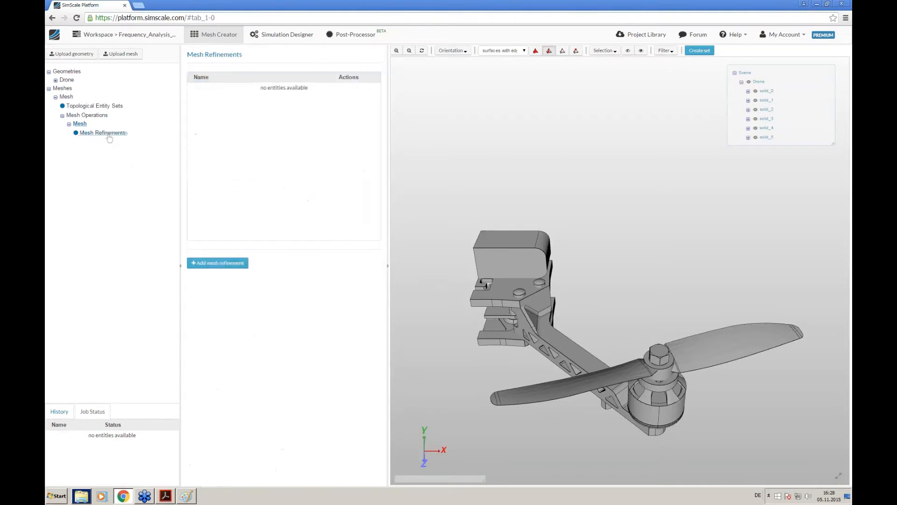
left_click(81, 124)
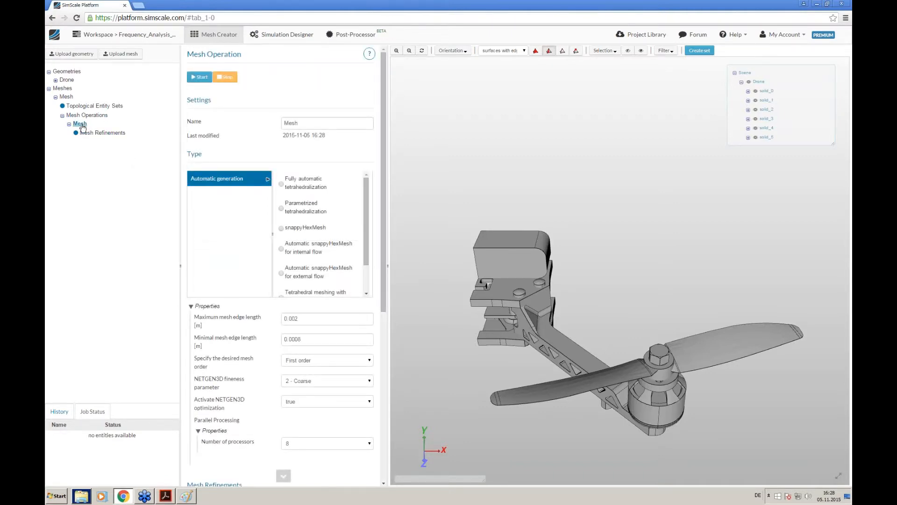
left_click(82, 117)
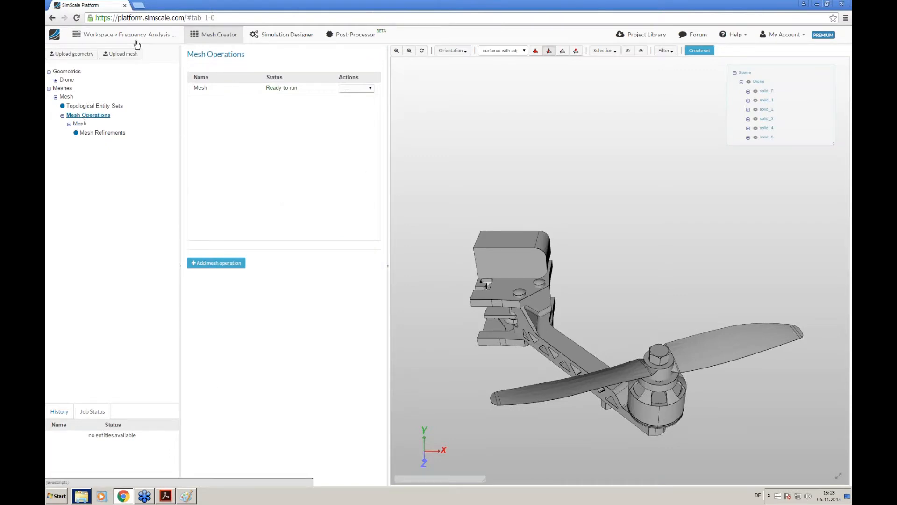
- Add a mesh refinement to the mesh operation and select its default name for editing
left_click(84, 133)
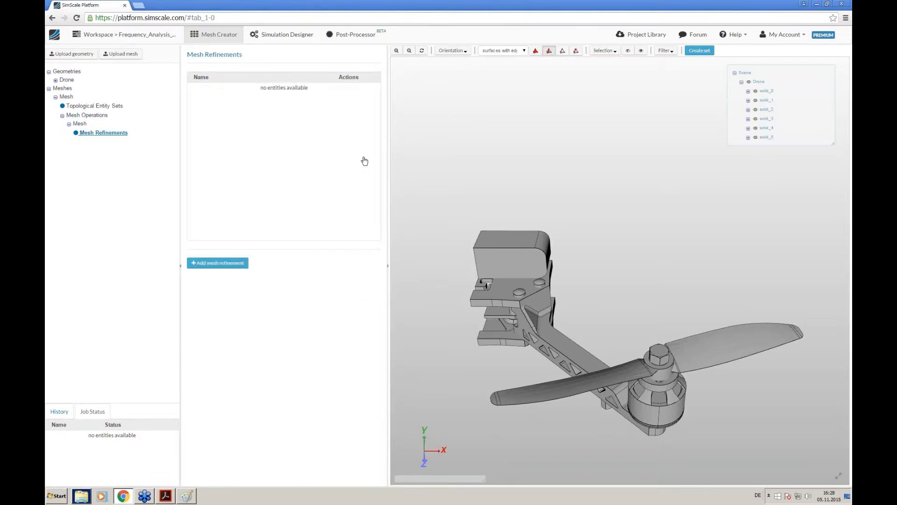
left_click(218, 263)
left_click_drag(573, 297, 591, 251)
scroll(611, 327, "up", 4)
left_click_drag(610, 318, 621, 271)
left_click_drag(339, 77, 281, 80)
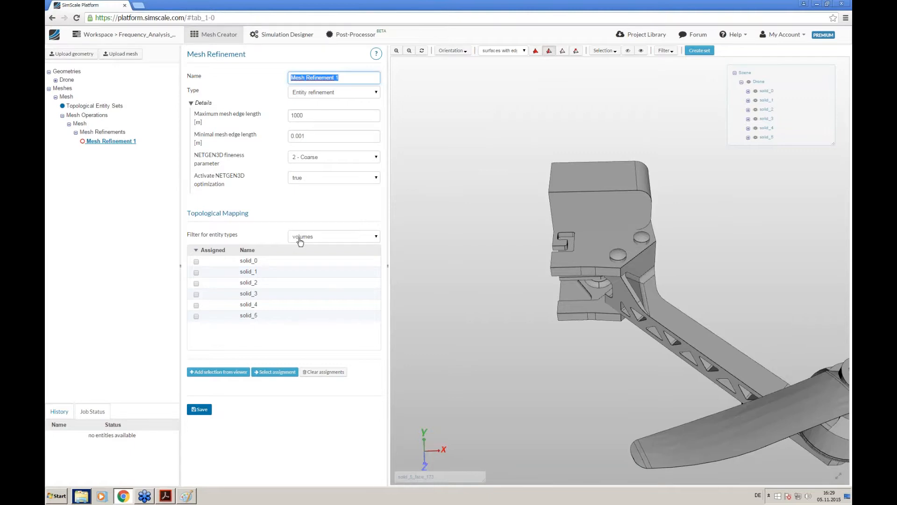
left_click(145, 497)
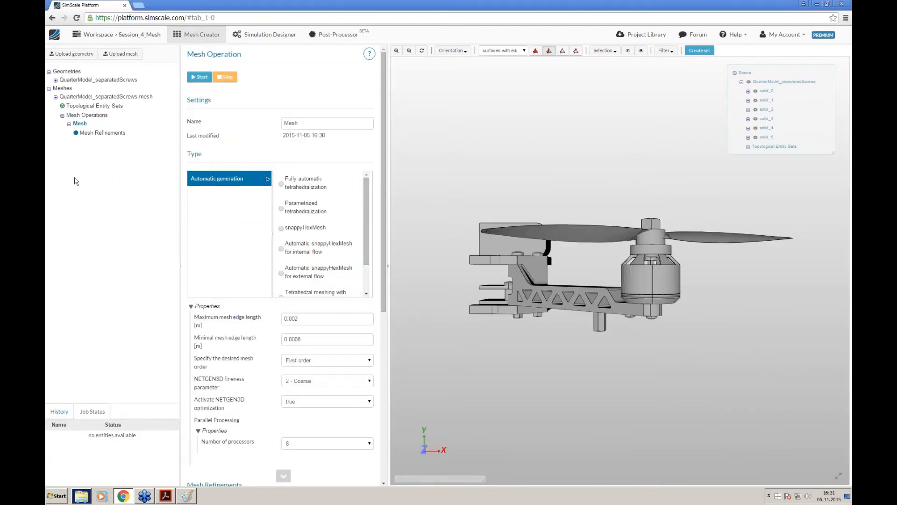
- In the Session_4_Mesh project's topological entity sets, select all faces of the drone model and hide them
left_click(86, 134)
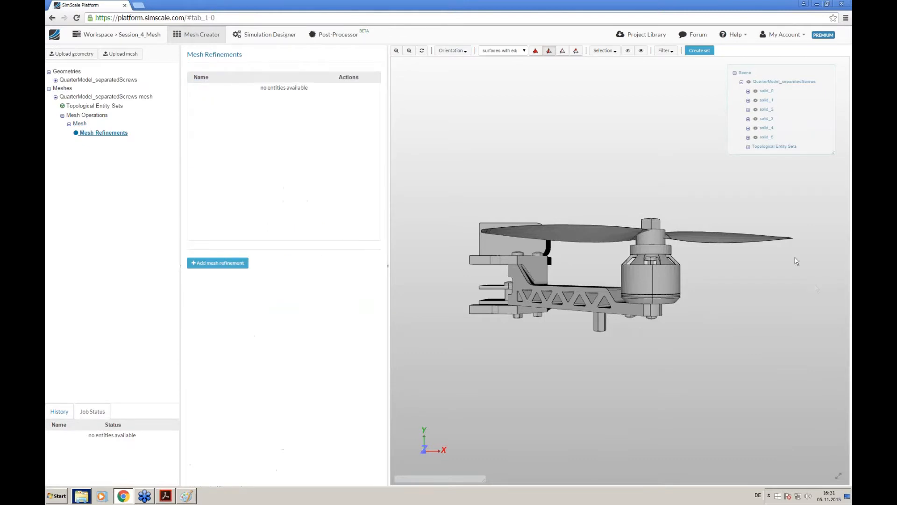
left_click(86, 111)
left_click_drag(448, 168, 498, 164)
left_click(606, 51)
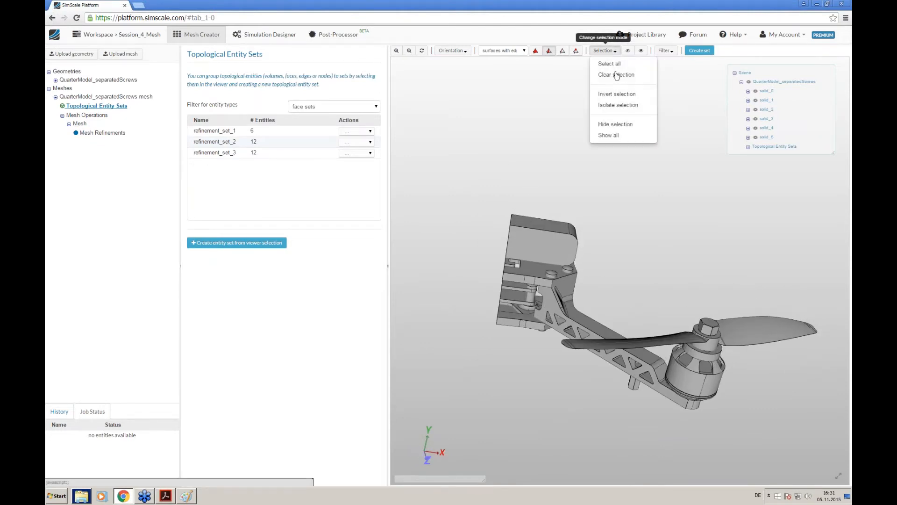
left_click(629, 52)
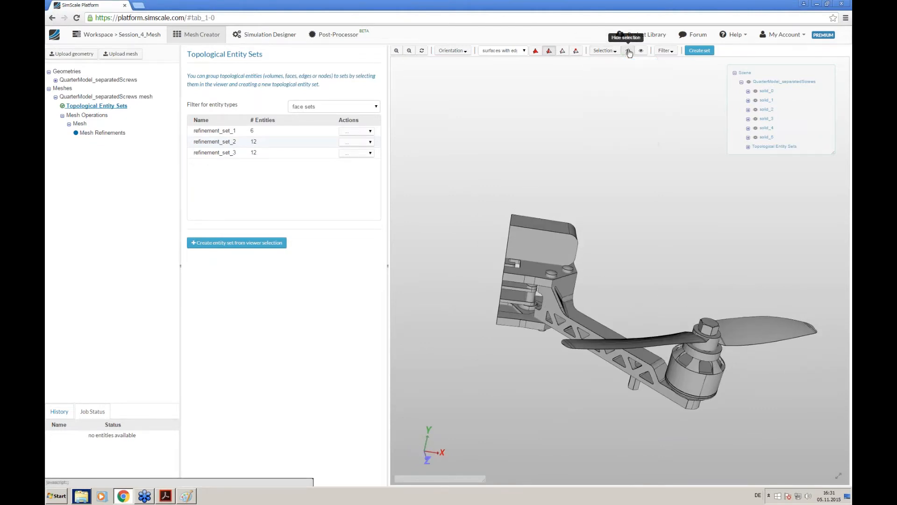
left_click(605, 50)
left_click(605, 61)
left_click(628, 51)
- Show the face sets refinement_set_1, refinement_set_2 and refinement_set_3 in the viewer and look at them from closer up
left_click(356, 131)
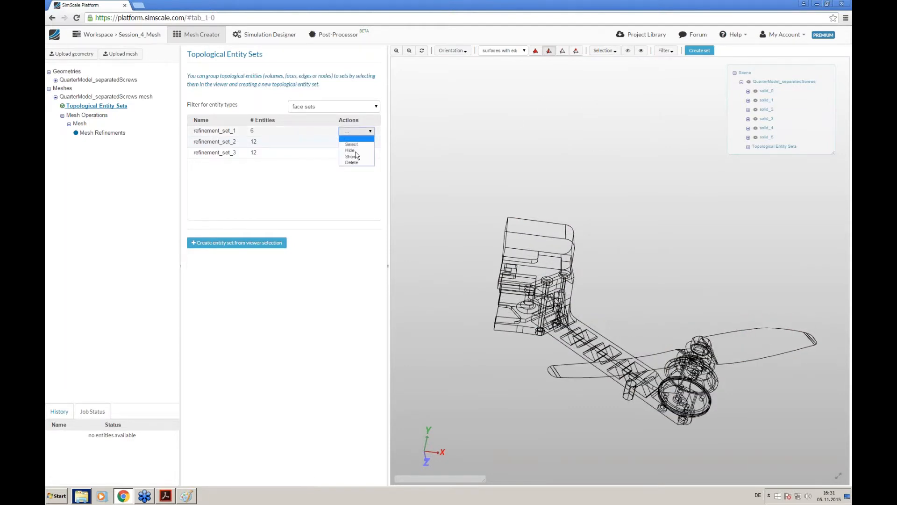
left_click(354, 158)
left_click(357, 142)
left_click(358, 168)
left_click(356, 153)
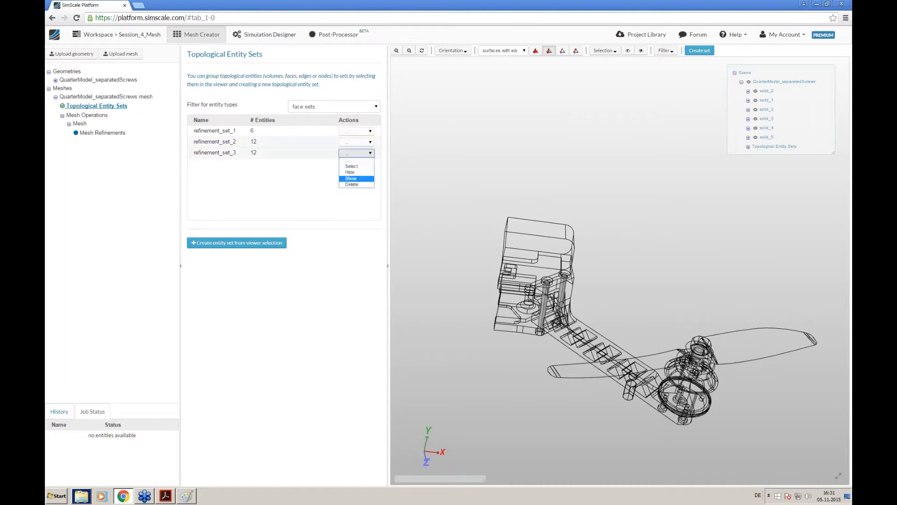
left_click(357, 180)
left_click_drag(612, 304, 552, 243)
- Set the viewer's render mode to surfaces and look at the shown refinement faces from another angle
left_click(511, 50)
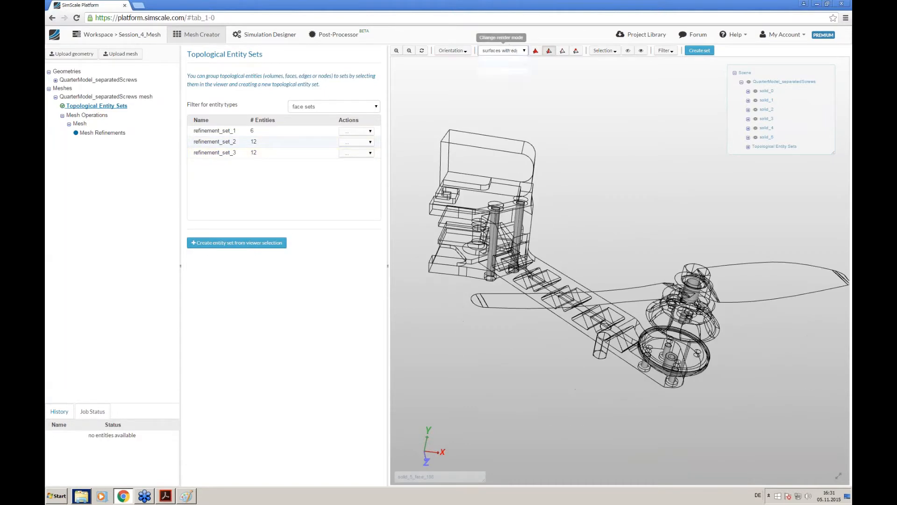
left_click(508, 58)
mouse_move(643, 295)
left_mouse_down()
mouse_move(626, 304)
mouse_move(624, 290)
mouse_move(647, 296)
mouse_move(604, 256)
left_mouse_up()
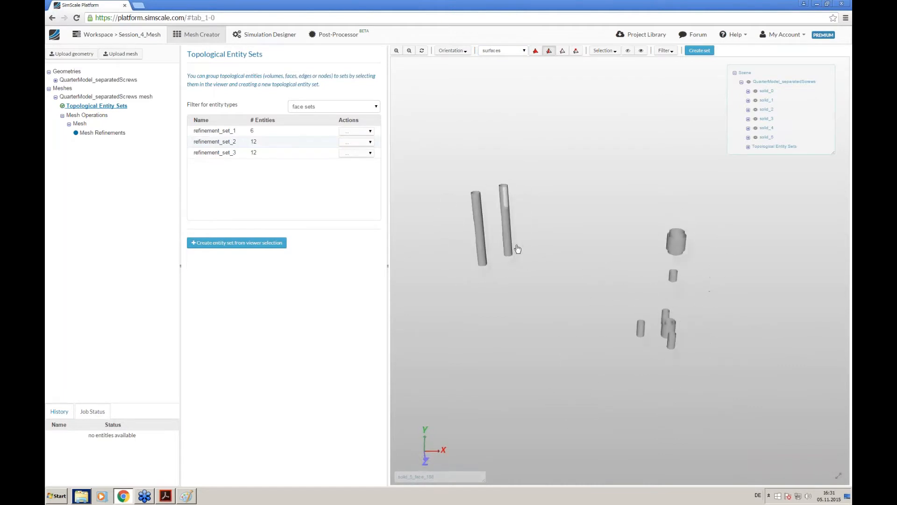
left_click_drag(517, 248, 598, 271)
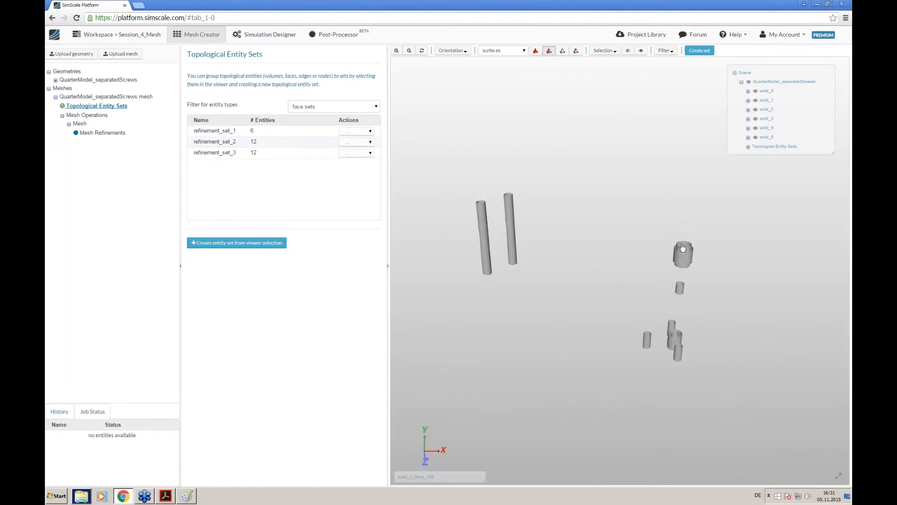
- Add a mesh refinement to the mesh operation and name it High Stress Zone Refinement
left_click(81, 125)
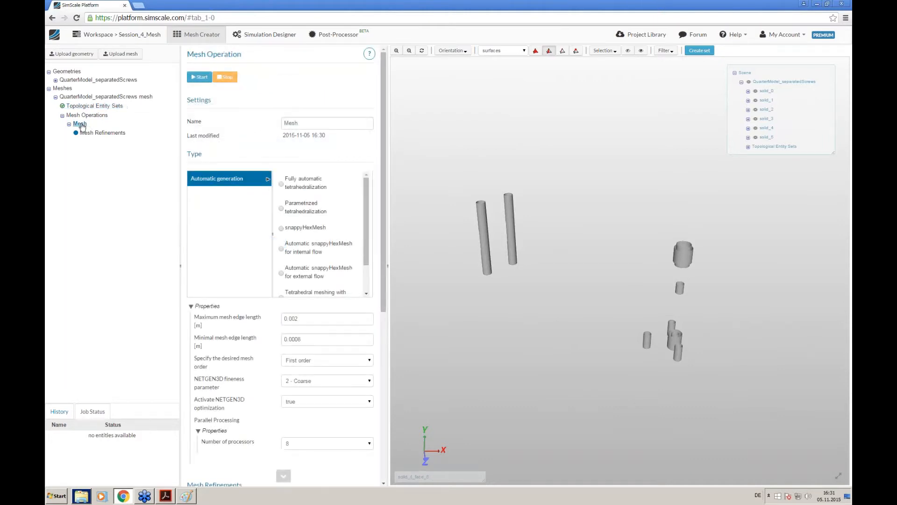
left_click(90, 134)
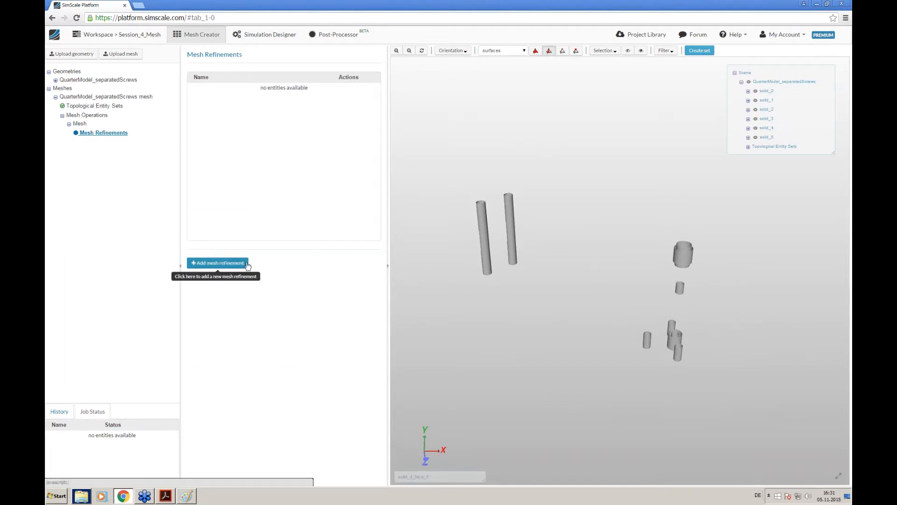
left_click(247, 265)
triple_click(341, 80)
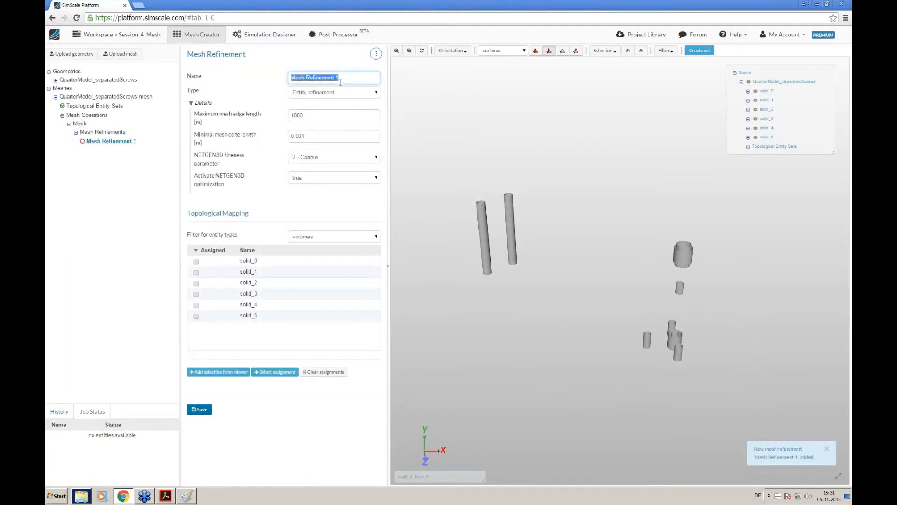
type("High Stress Zone R")
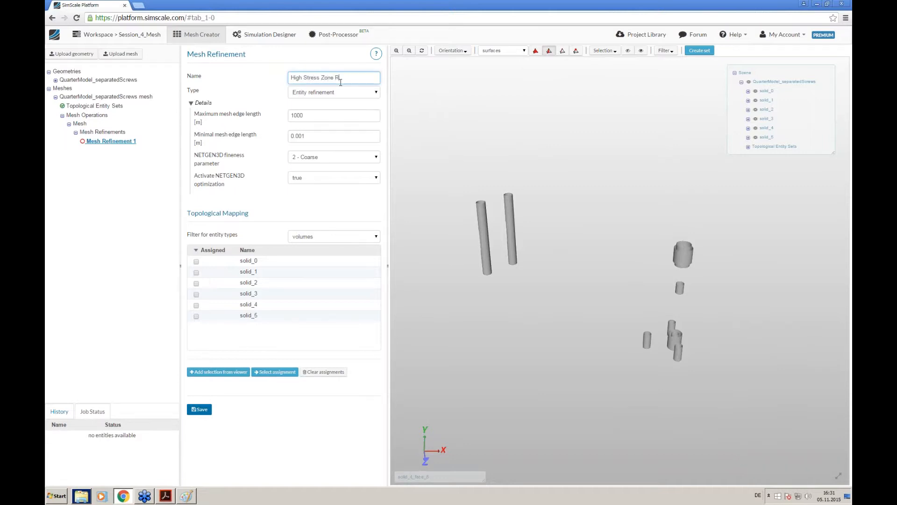
type("efinement")
key("BackSpace")
key("BackSpace")
key("BackSpace")
key("BackSpace")
key("BackSpace")
type("ement")
- Set the refinement's maximum edge length to 0.0008 m, minimal edge length to 0.00008 m and NETGEN3D fineness to 3 - Moderate
key("Tab")
key("Tab")
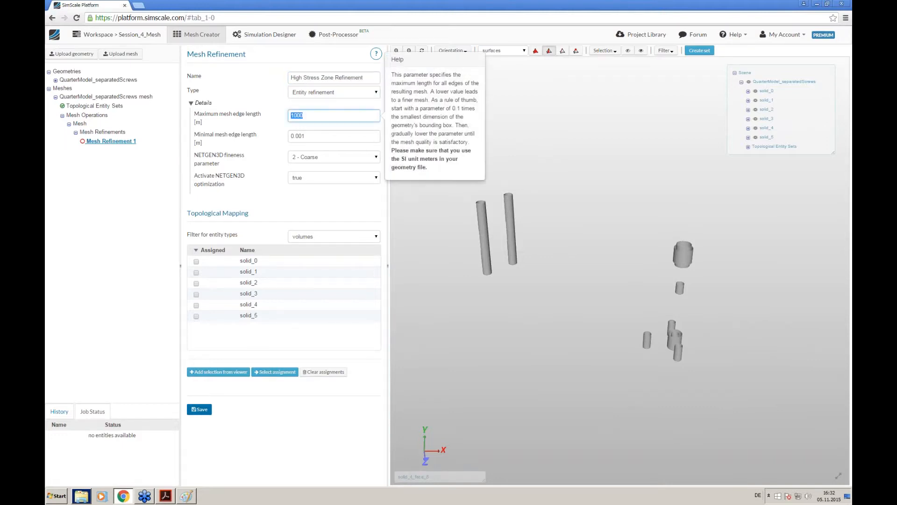
type("0.008")
key("Tab")
type("0.00008")
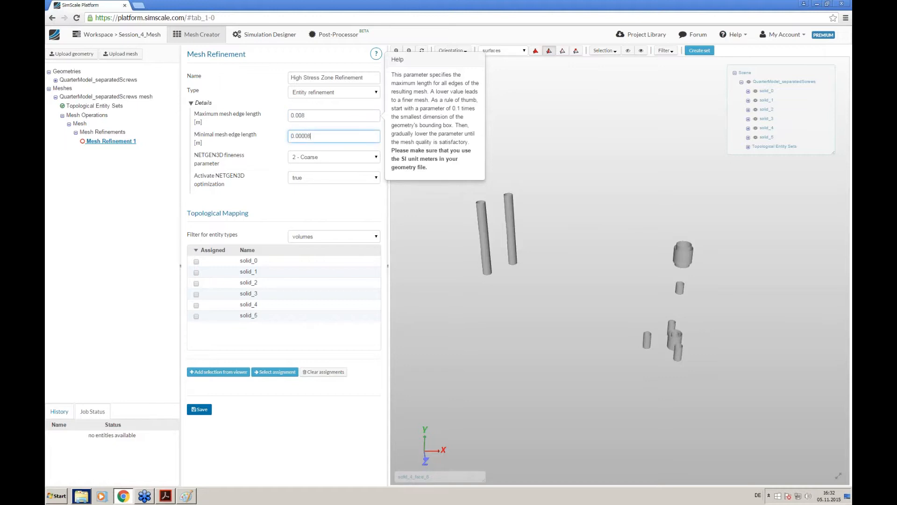
left_click(303, 117)
type("0")
left_click(303, 157)
left_click(309, 182)
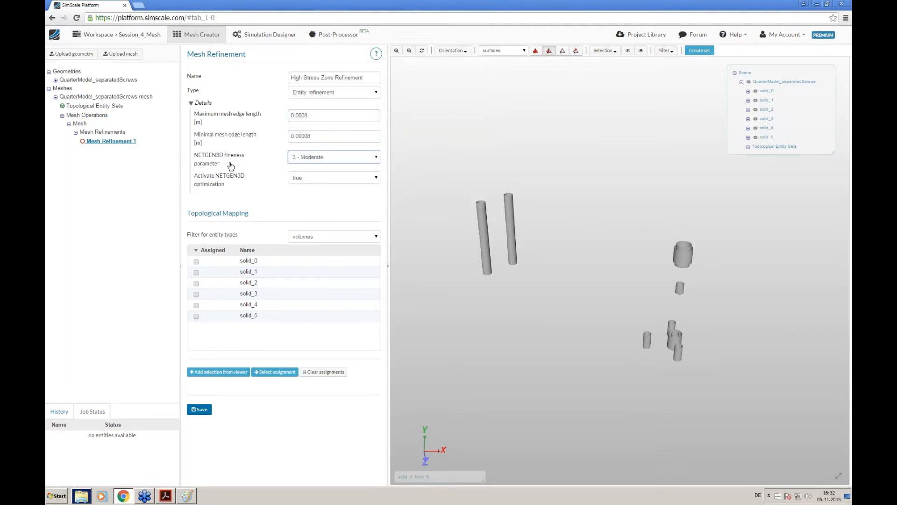
left_click(117, 220)
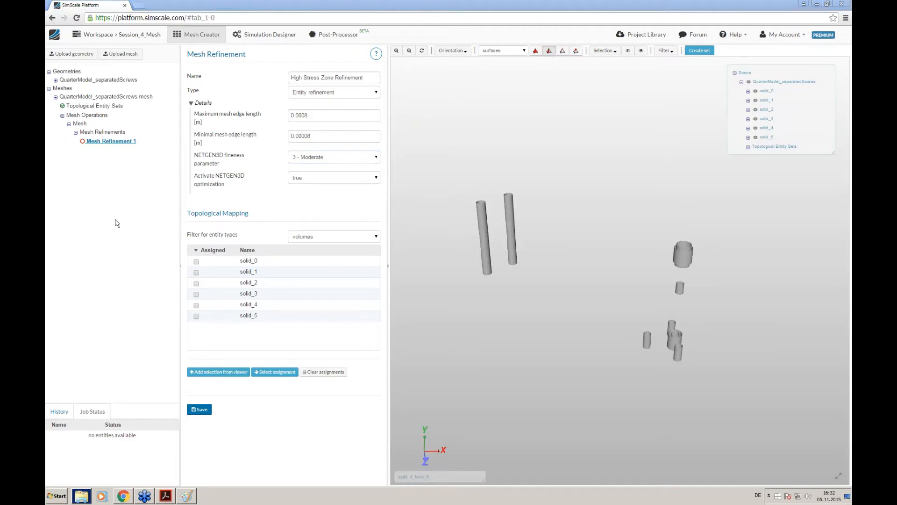
- Assign the face sets refinement_set_1, refinement_set_2 and refinement_set_3 to the refinement and save it
left_click(332, 237)
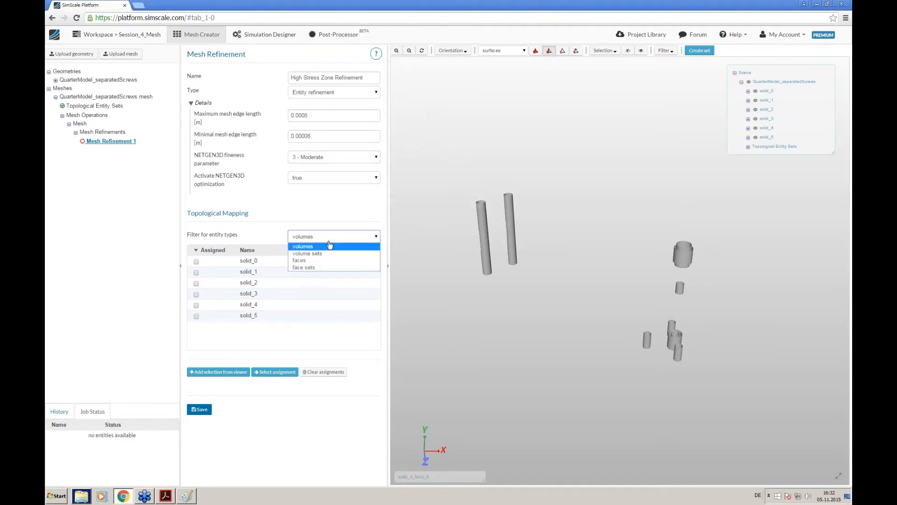
left_click(320, 268)
left_click(234, 261)
left_click(233, 272)
left_click(234, 282)
left_click(199, 409)
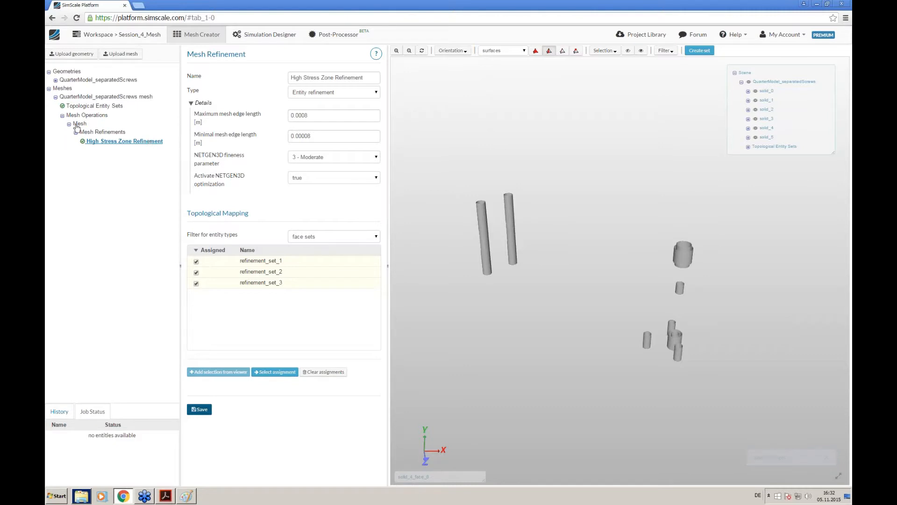
- Start the mesh operation named Mesh on the QuarterModel_separatedScrews mesh
left_click(82, 97)
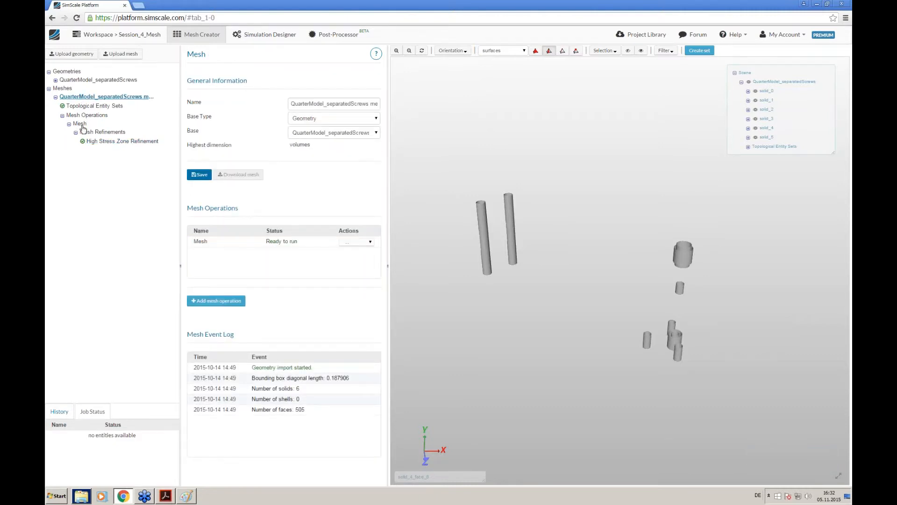
left_click(87, 117)
left_click(85, 123)
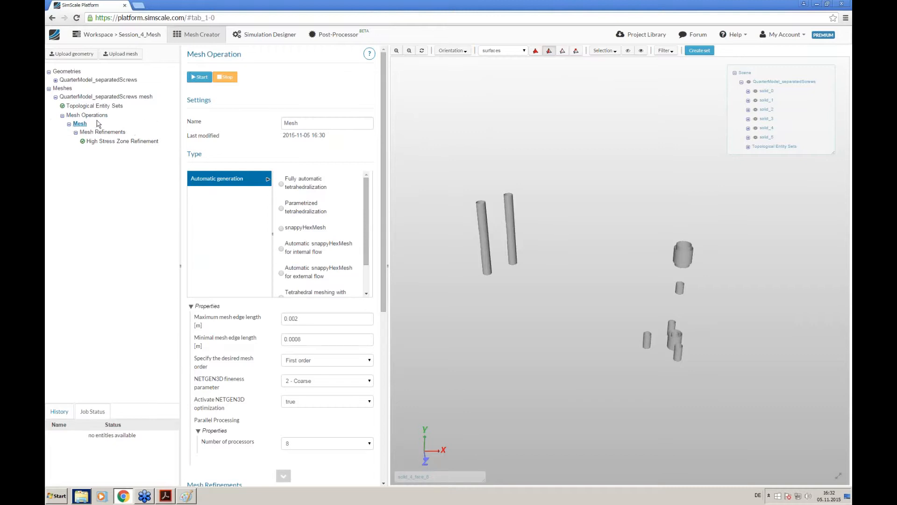
left_click(192, 78)
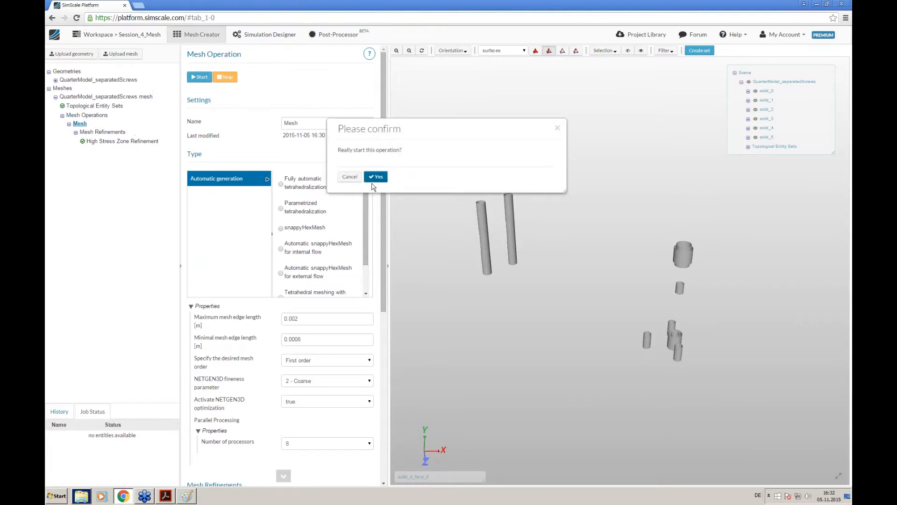
left_click(377, 177)
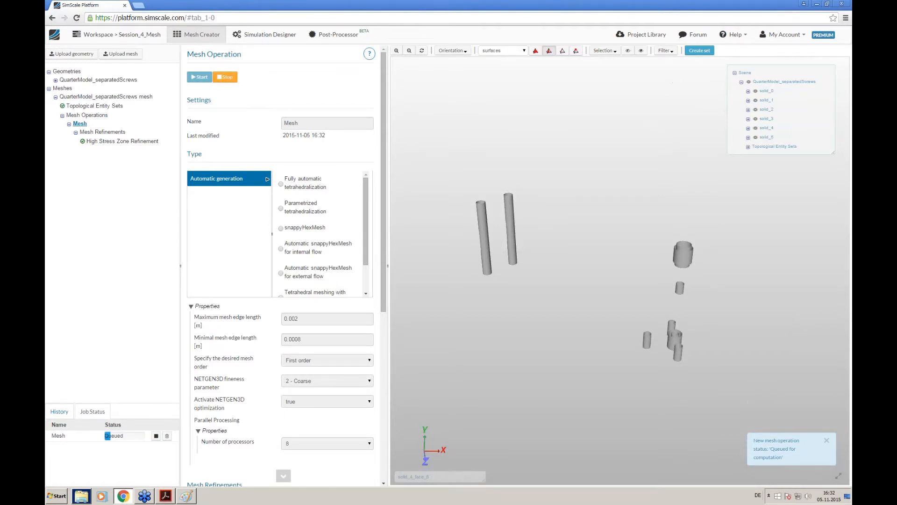
- Switch to Session_4.pdf in Adobe Acrobat, read the wrap-up page on CAD upload and mesh generation, and return to SimScale
left_click(166, 497)
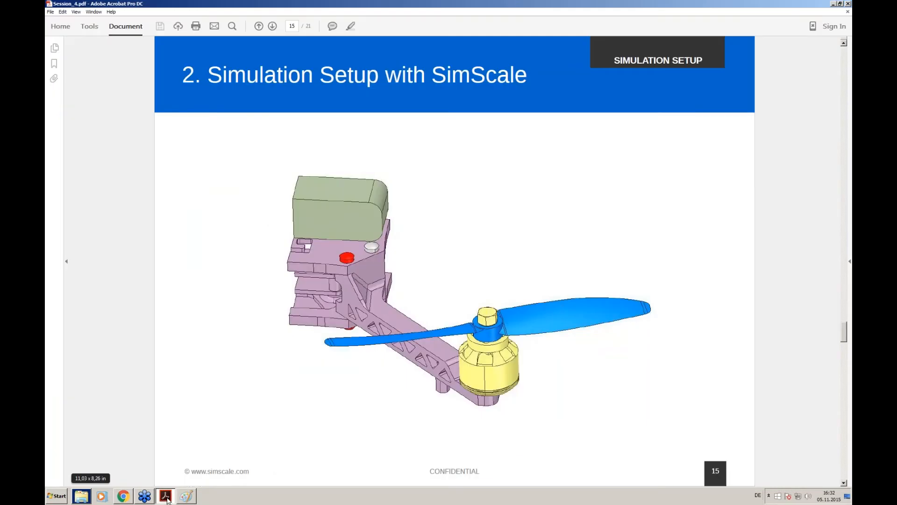
scroll(263, 403, "down", 1)
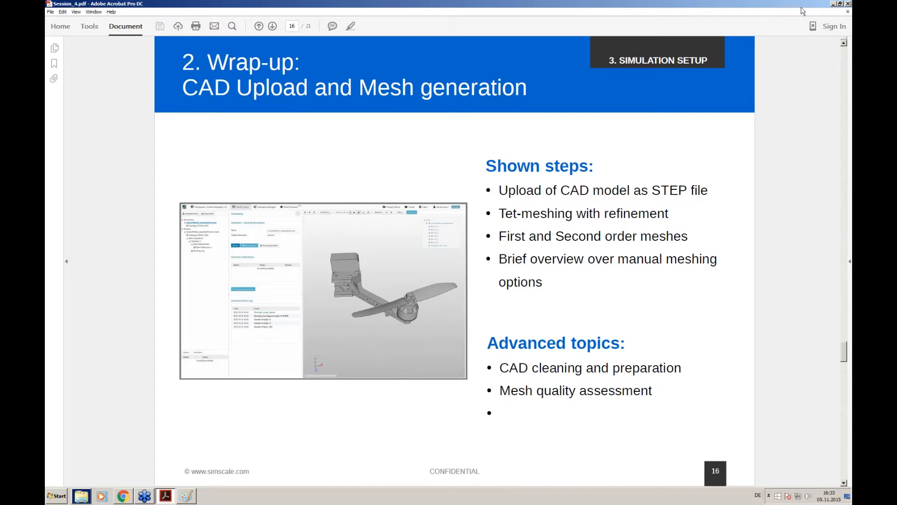
left_click(132, 499)
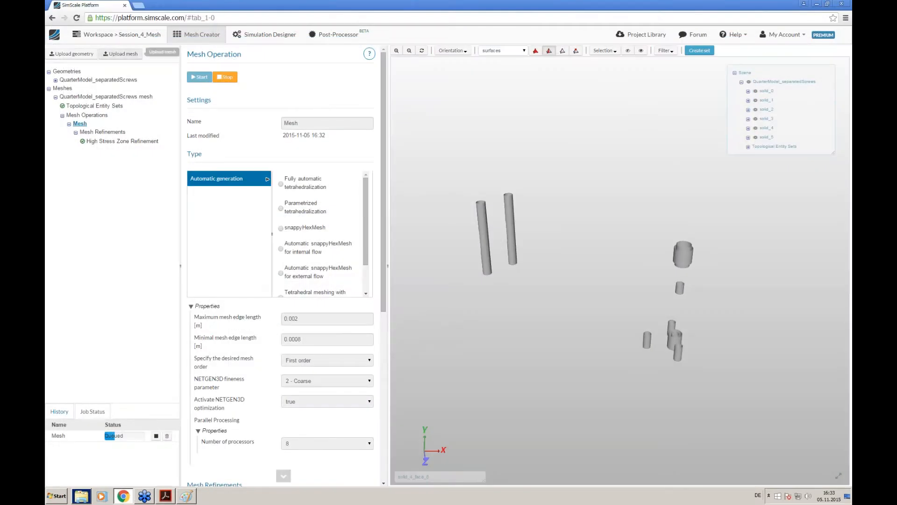
- Open the finished QuarterModel_separatedScrews mesh from the first Session_4_Mesh project in the workspace and view it
left_click(128, 41)
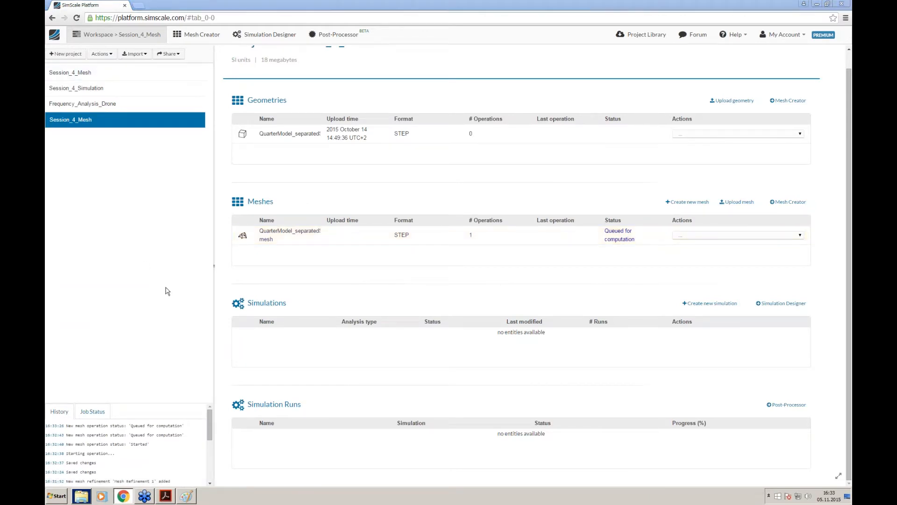
left_click(102, 75)
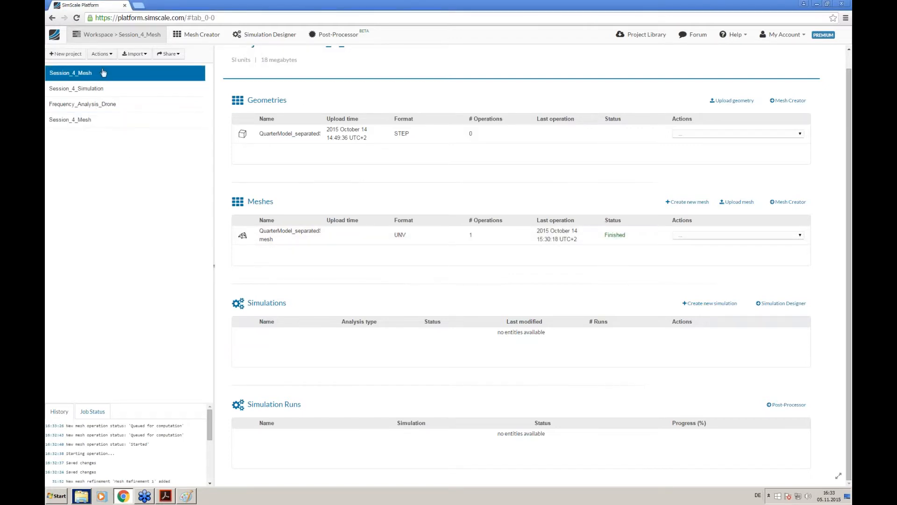
left_click(270, 231)
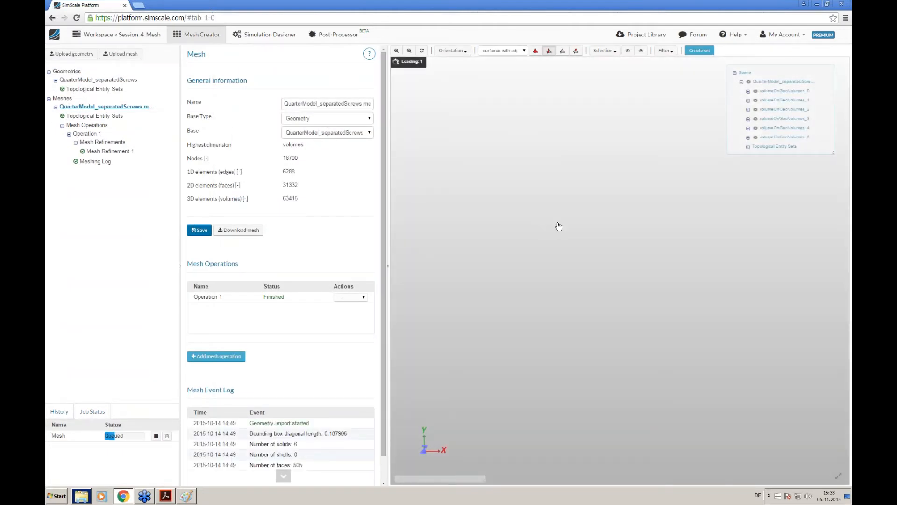
left_click_drag(553, 201, 552, 156)
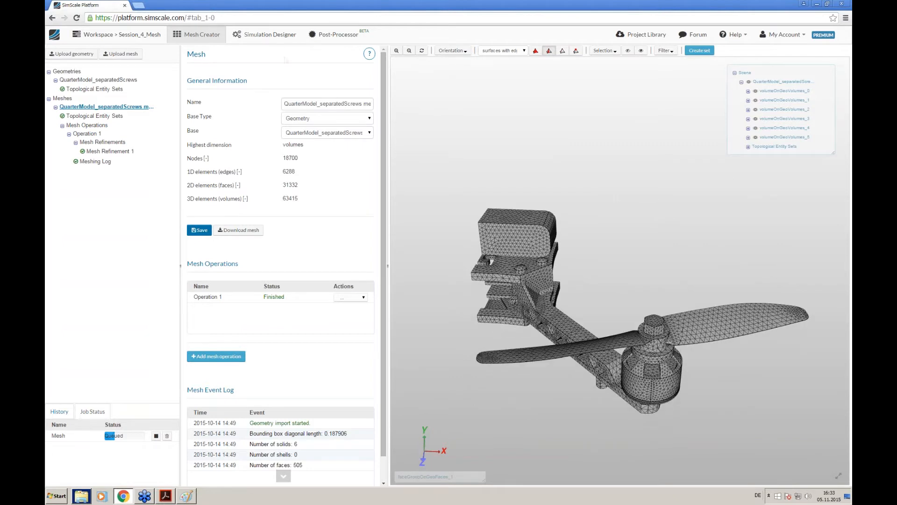
- Create a new simulation named Frequency Analysis in the Simulation Designer
left_click(275, 39)
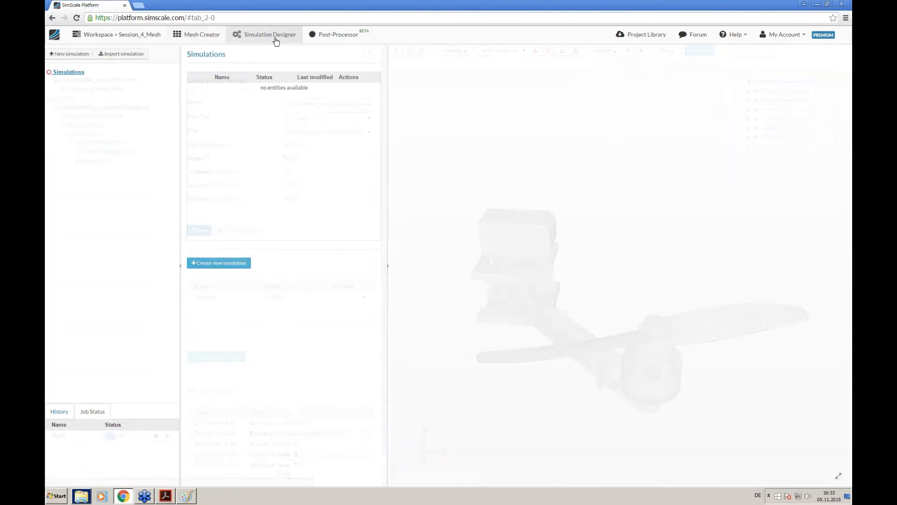
left_click(216, 263)
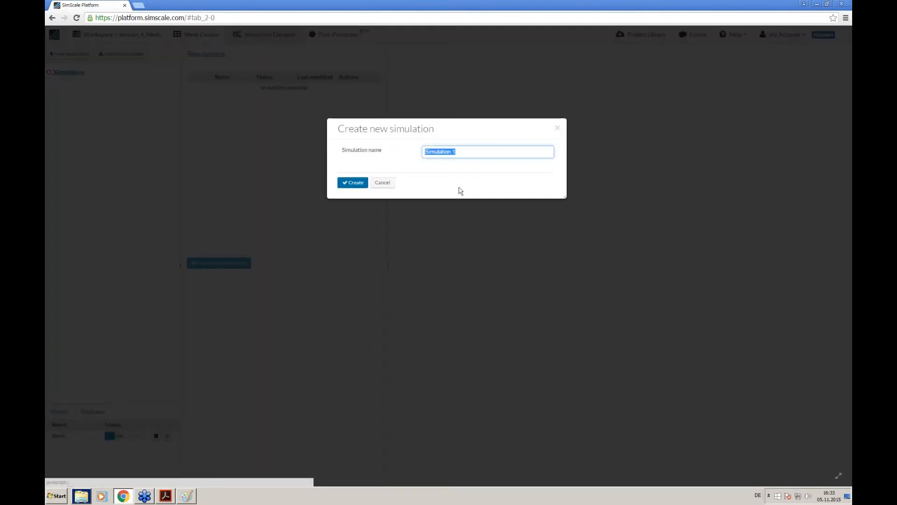
type("Fi")
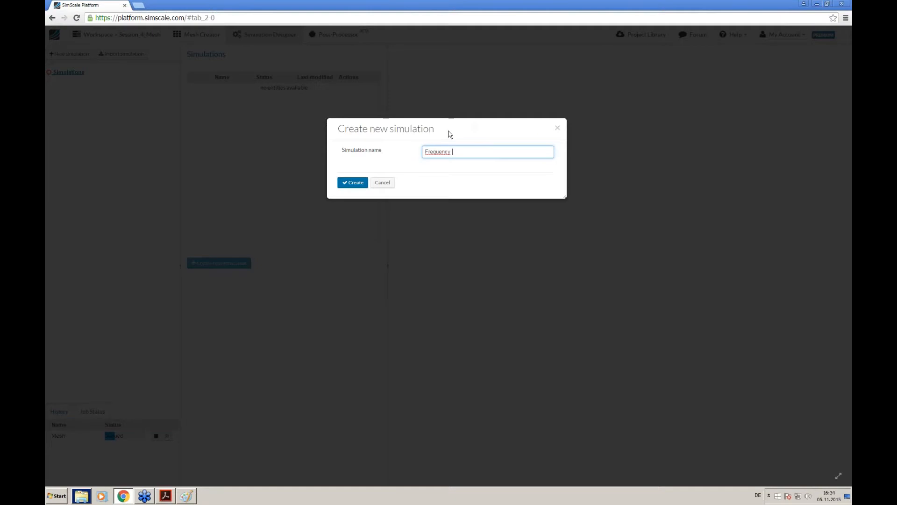
type("Analysis")
left_click(470, 152)
left_click(364, 183)
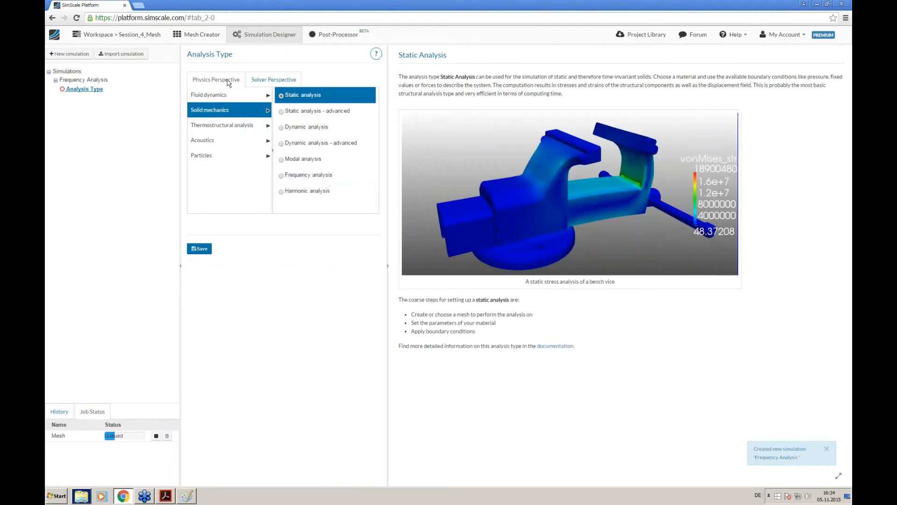
- Save Frequency analysis under solid mechanics as the analysis type and assign the QuarterModel_separatedScrews mesh as the simulation domain
left_click(312, 180)
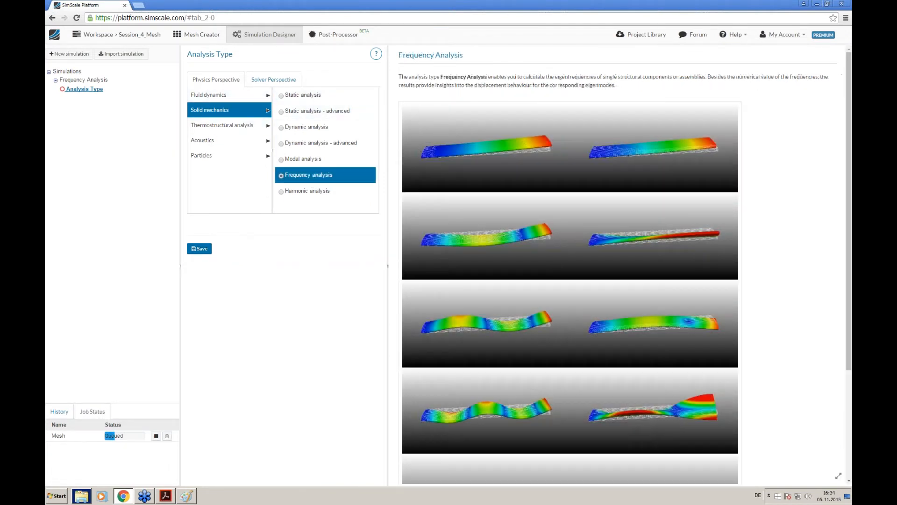
left_click(198, 248)
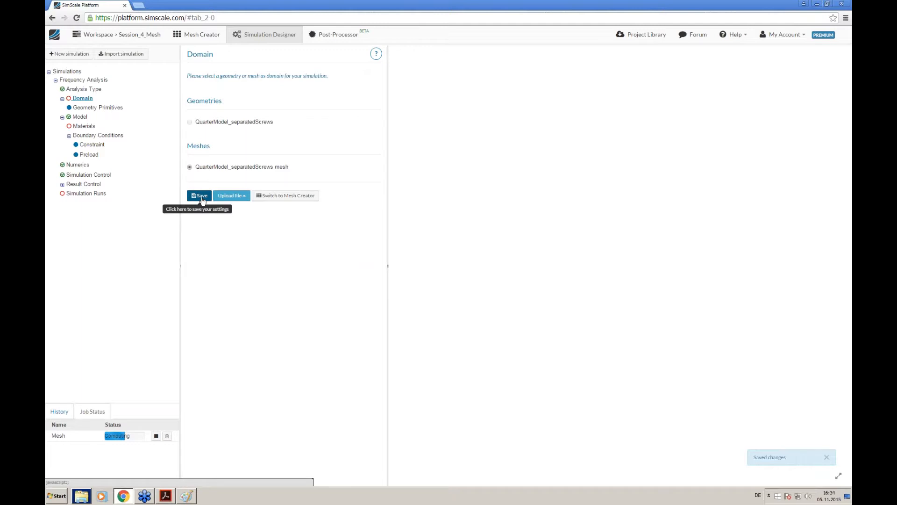
left_click(198, 195)
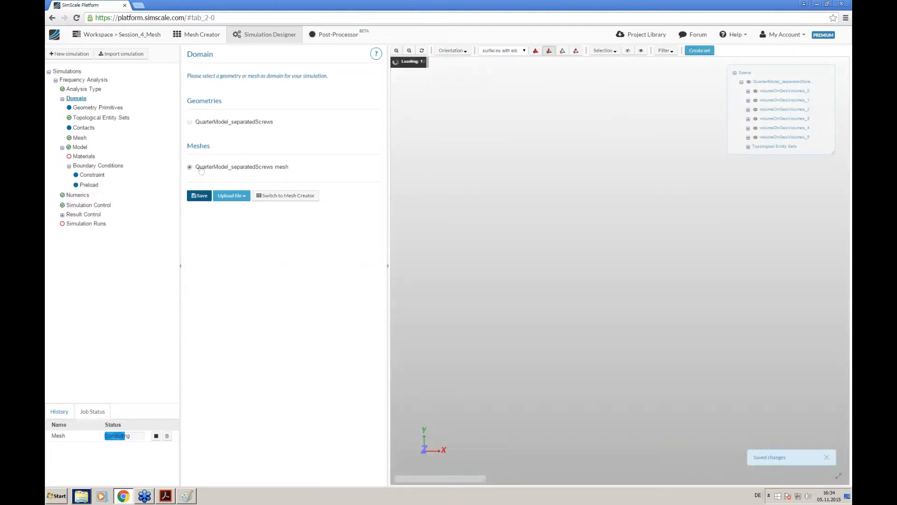
left_click_drag(603, 169, 452, 200)
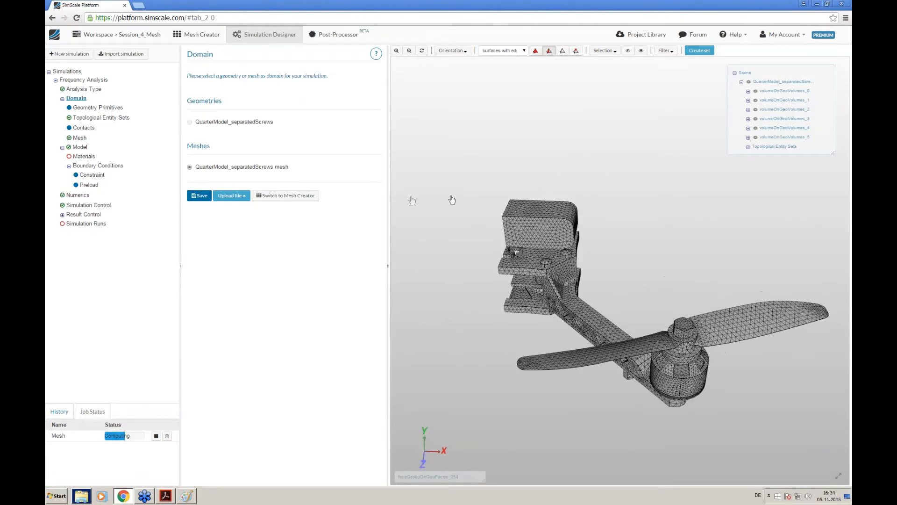
- Examine the simulation's topological face sets and the meshed drone model, rechecking the analysis type
left_click(118, 121)
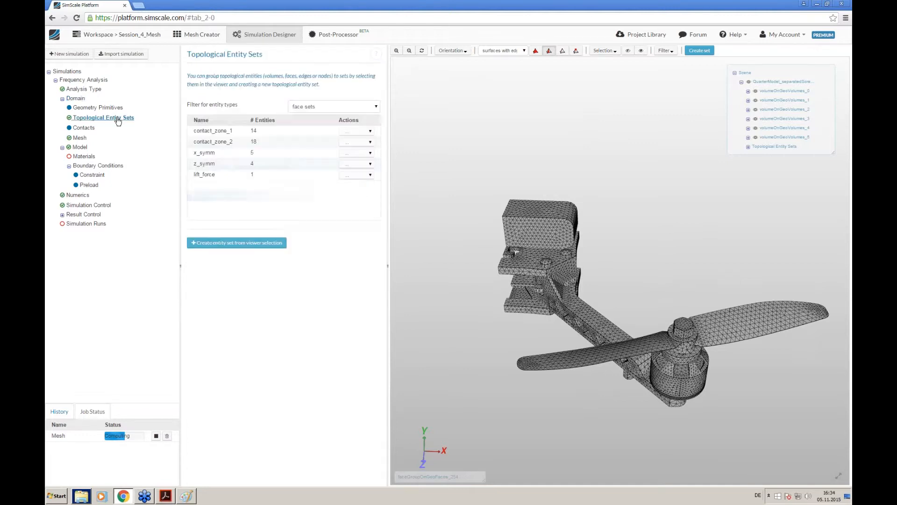
left_click(82, 92)
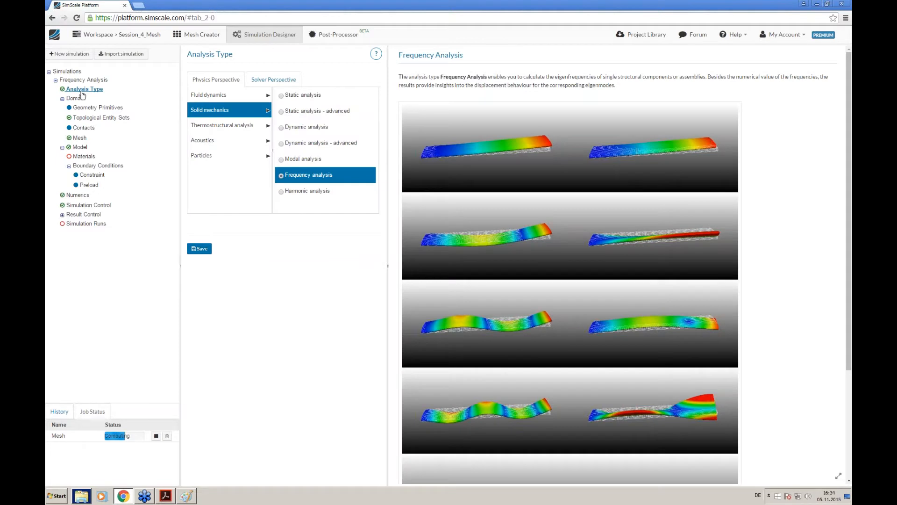
left_click(118, 118)
left_click_drag(476, 188, 497, 175)
left_click_drag(518, 124, 593, 177)
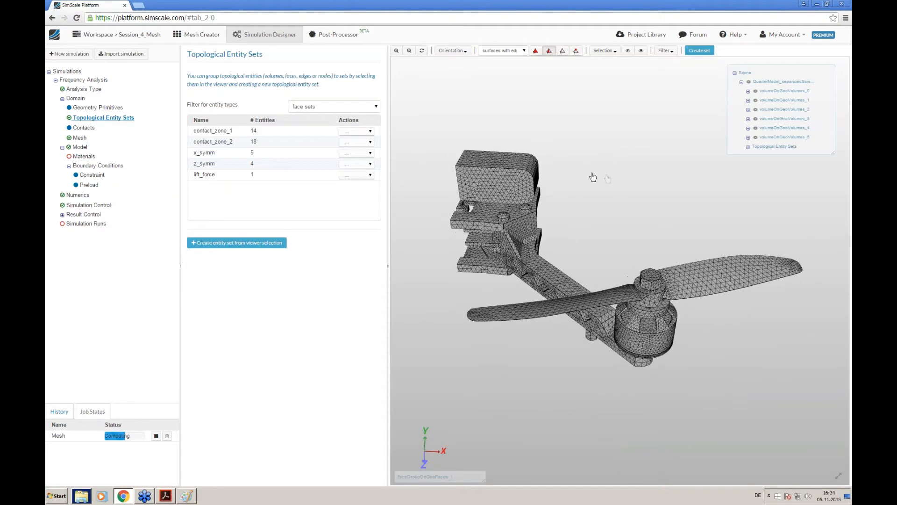
- Highlight the faces of the existing x_symm set on the drone mesh and inspect them
left_click(357, 132)
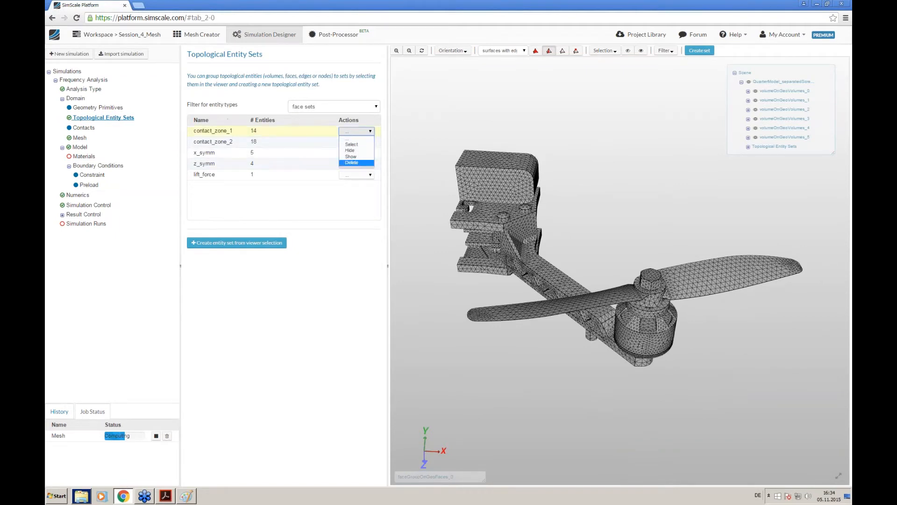
left_click(355, 162)
left_click(364, 134)
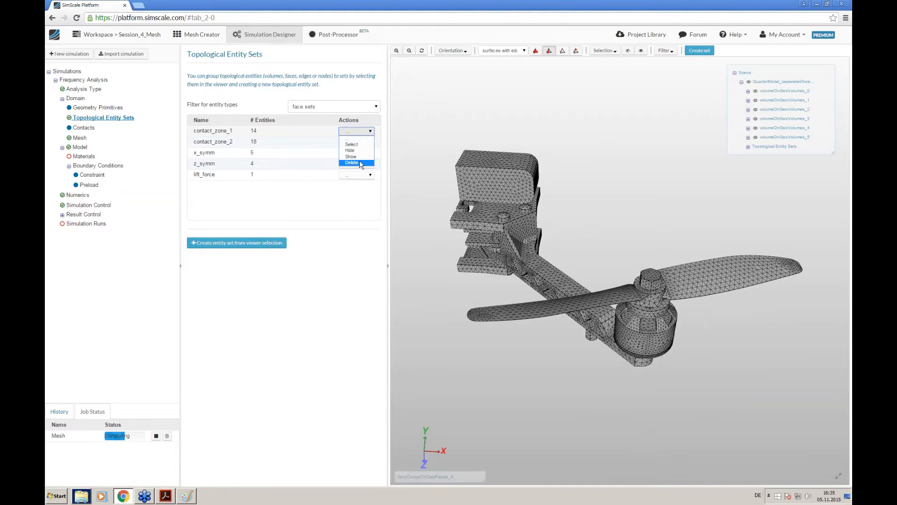
left_click(358, 195)
left_click(362, 134)
left_click(349, 146)
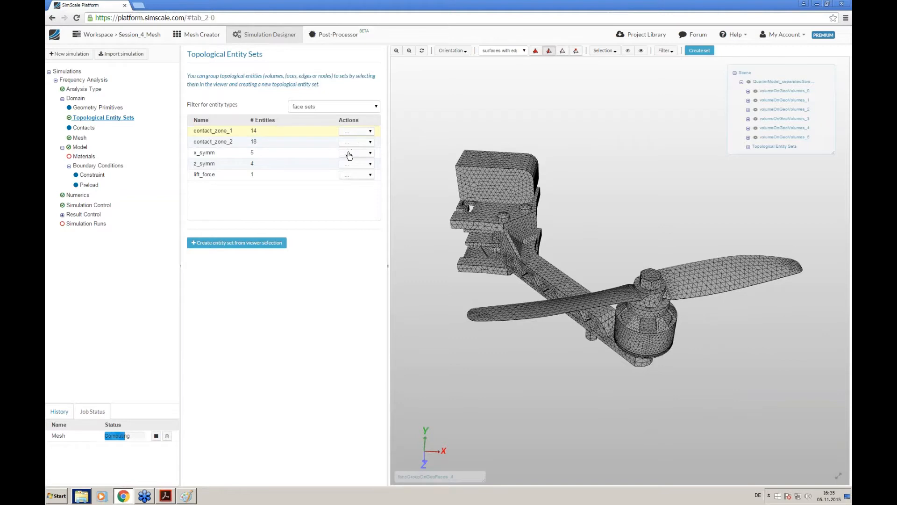
left_click(349, 153)
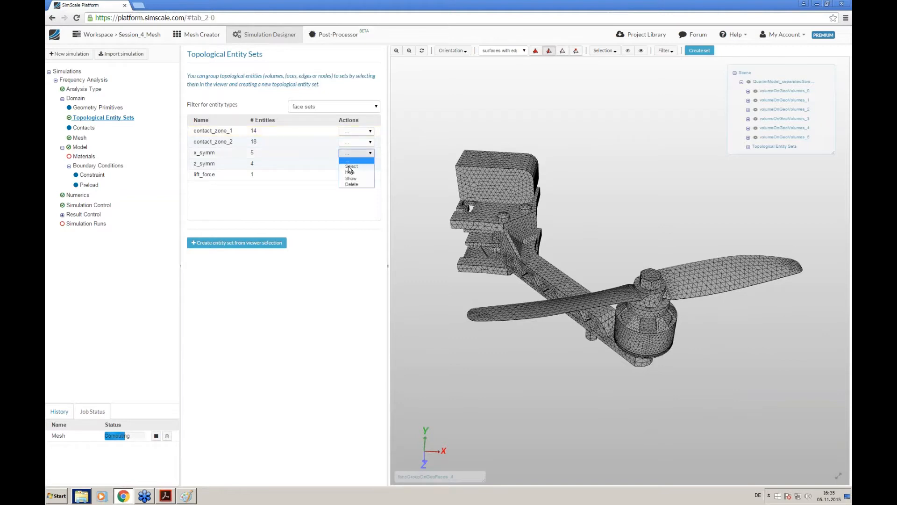
left_click(351, 167)
left_click_drag(448, 263, 477, 324)
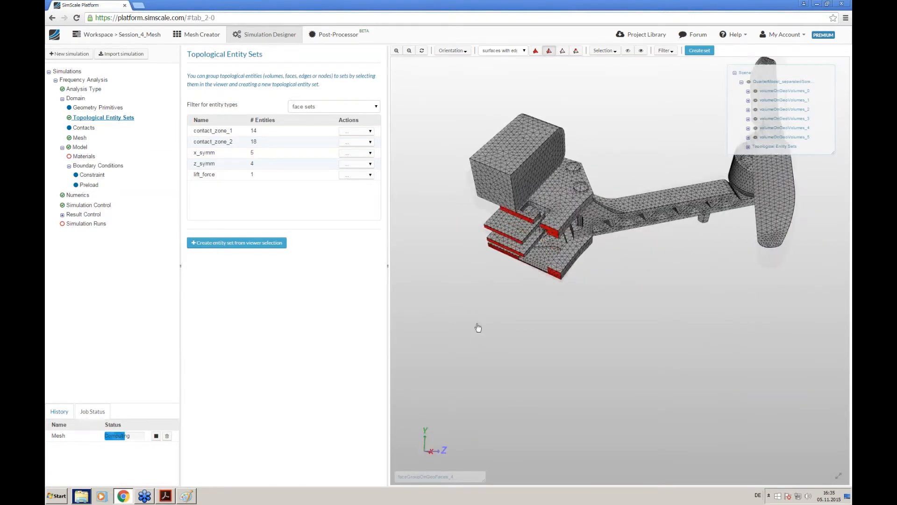
- Highlight the z_symm faces together with the large block's side face, inspect the symmetry plane from several angles and clear the selection
left_click(354, 153)
left_click(353, 165)
left_click(353, 164)
left_click(352, 178)
left_click_drag(434, 218, 579, 315)
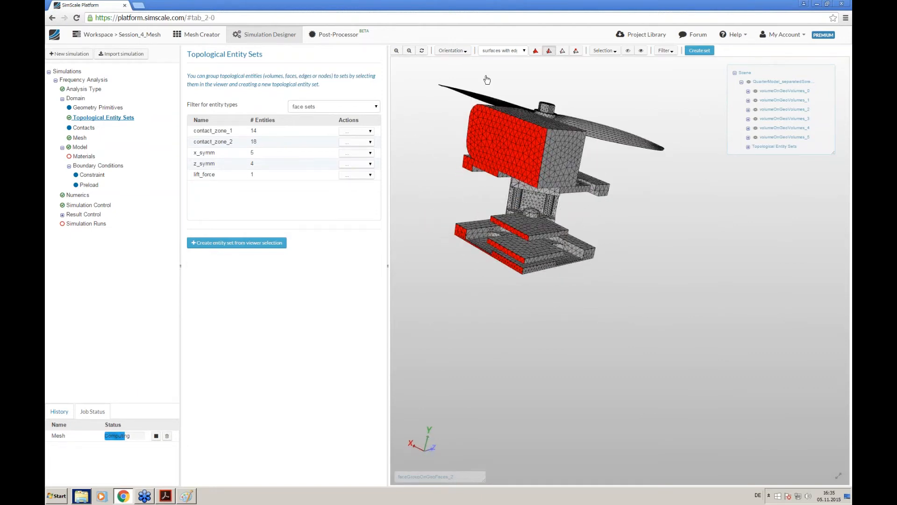
left_click_drag(495, 247, 418, 444)
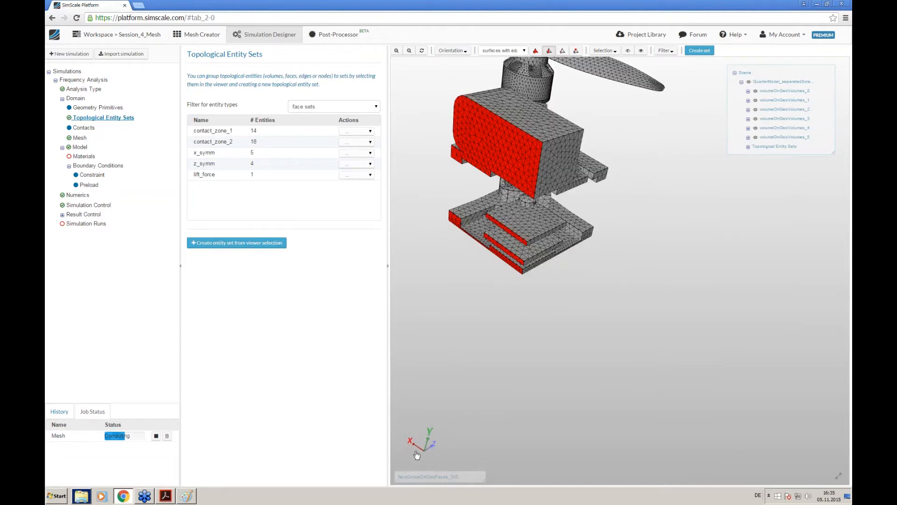
left_click_drag(439, 270, 468, 199)
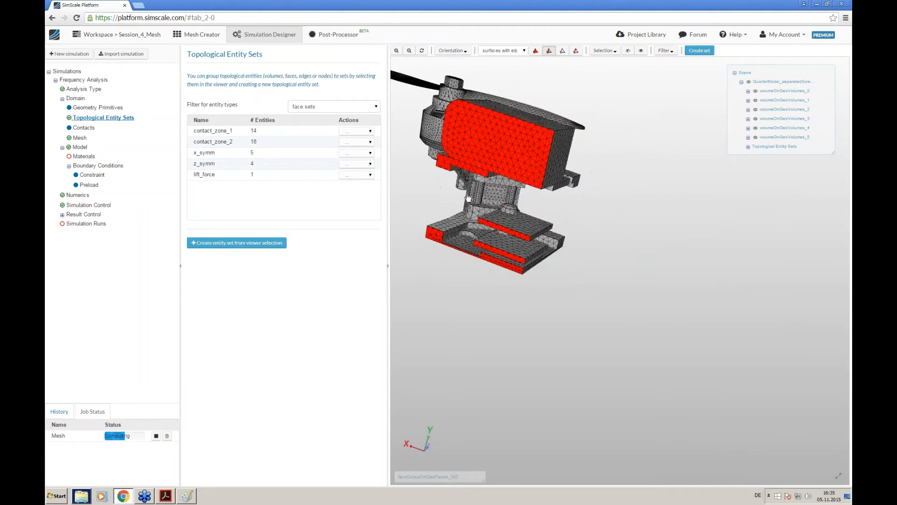
left_click_drag(506, 298, 460, 304)
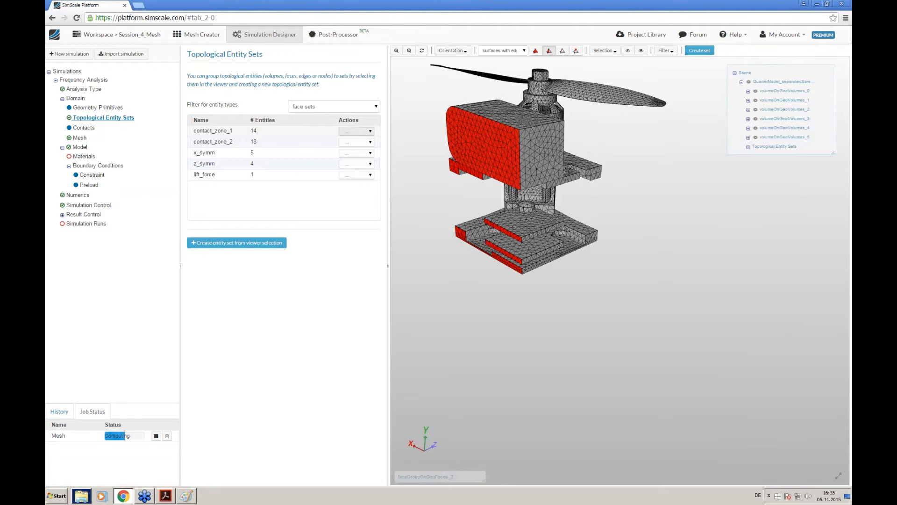
left_click_drag(537, 357, 506, 164)
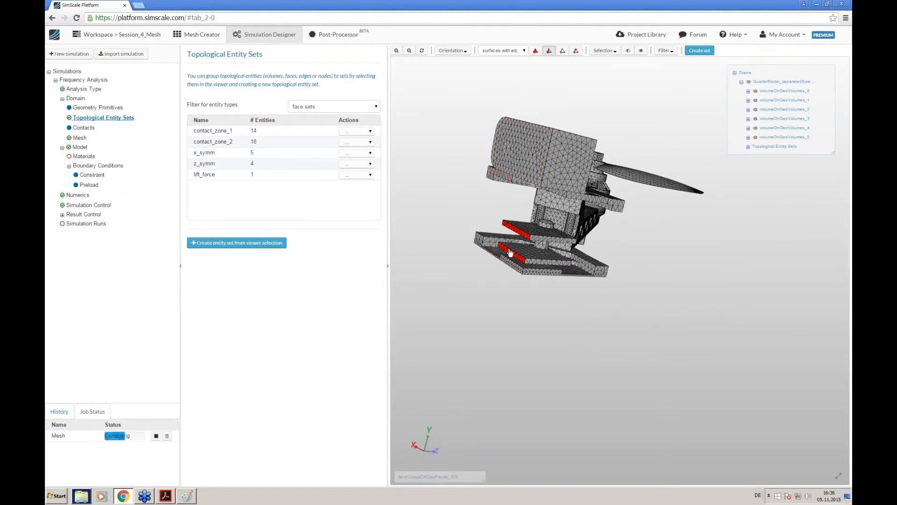
left_click_drag(512, 229, 375, 191)
- Select the faces of the original x_symm set in the viewer and delete that set
left_click(361, 153)
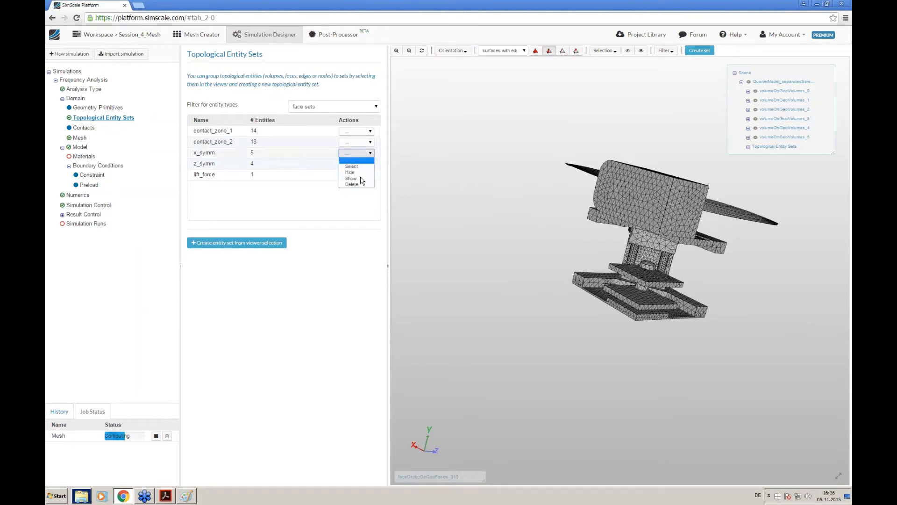
left_click(362, 168)
left_click_drag(478, 198, 492, 238)
left_click(362, 154)
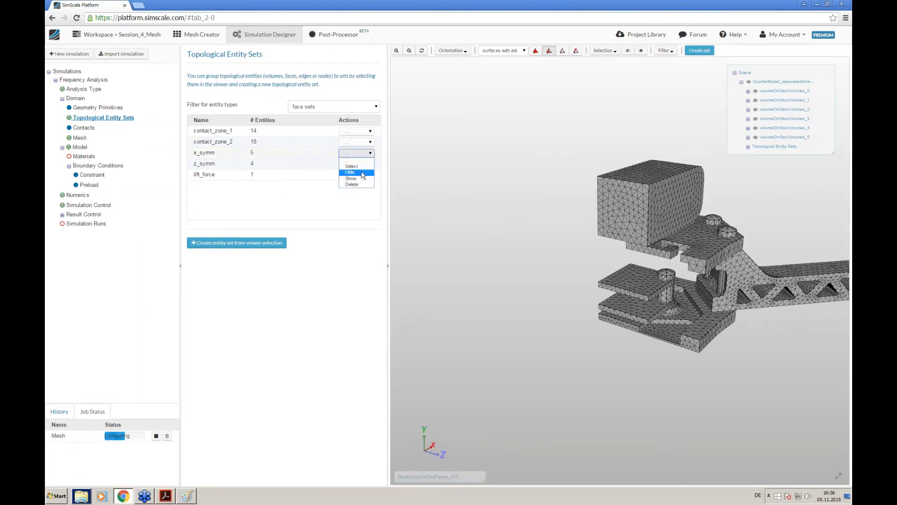
left_click(353, 185)
- Create a new face set named x_symm from the block's end face and the plate and bracket faces on the x symmetry plane
left_click(606, 224)
left_click(608, 289)
left_click(608, 312)
left_click(608, 324)
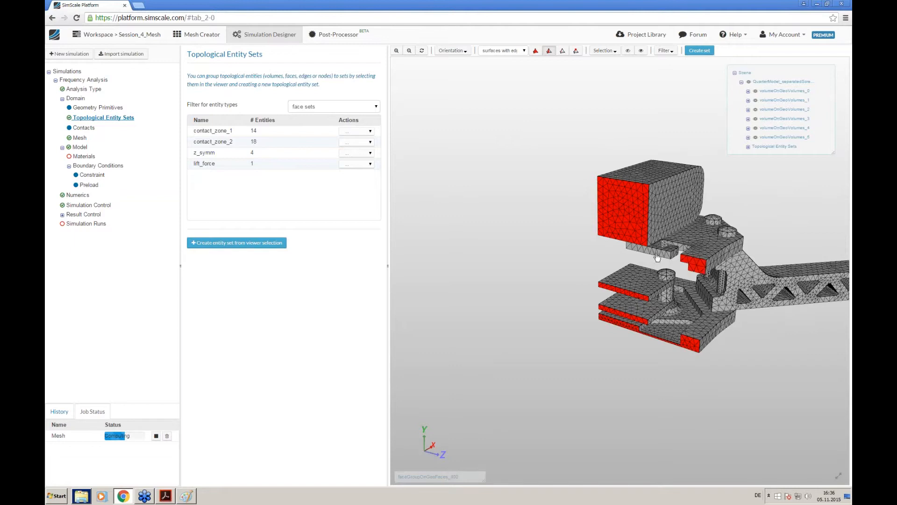
left_click_drag(513, 282, 505, 260)
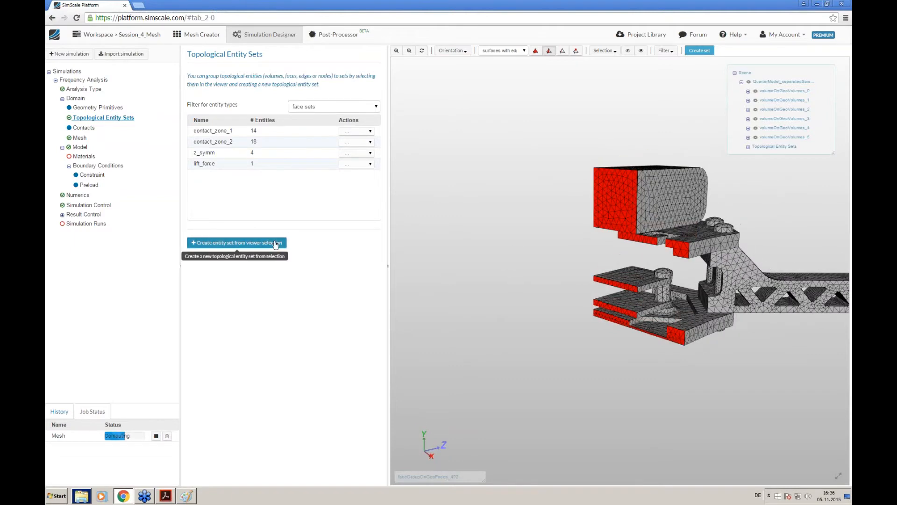
left_click(274, 241)
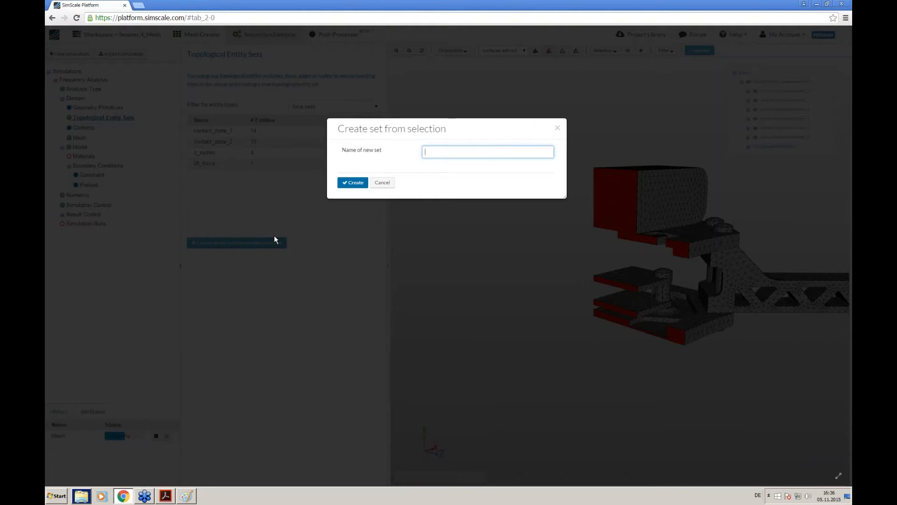
type("x_symm")
key("Return")
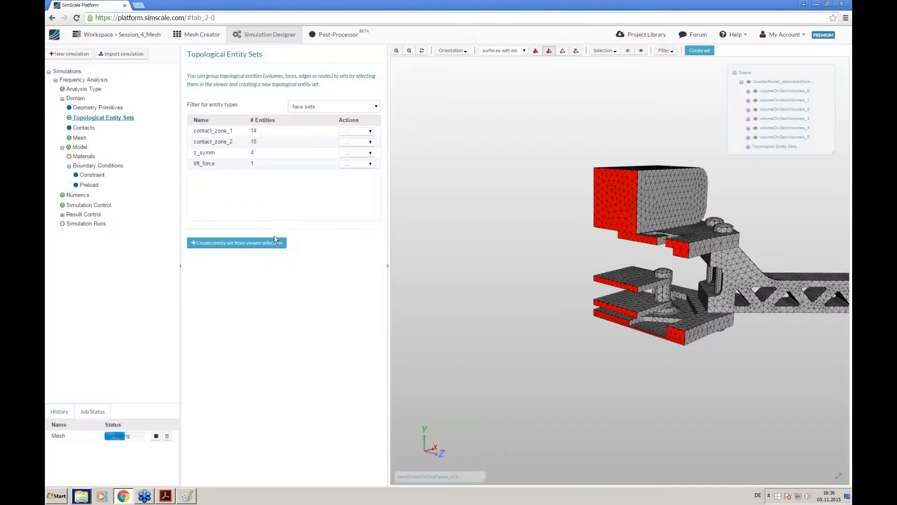
- Highlight the faces of the recreated x_symm set on the mesh to check it
left_click(356, 176)
left_click(354, 184)
left_click(355, 177)
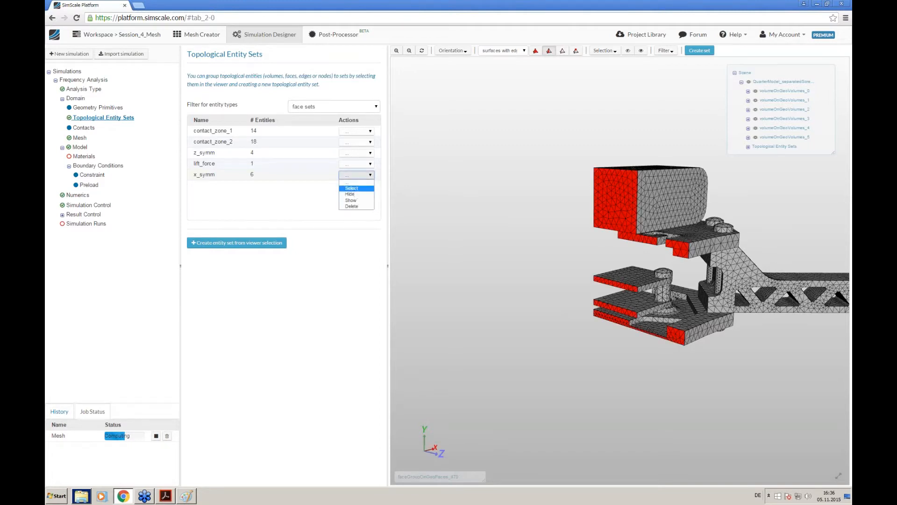
left_click(352, 188)
left_click(346, 155)
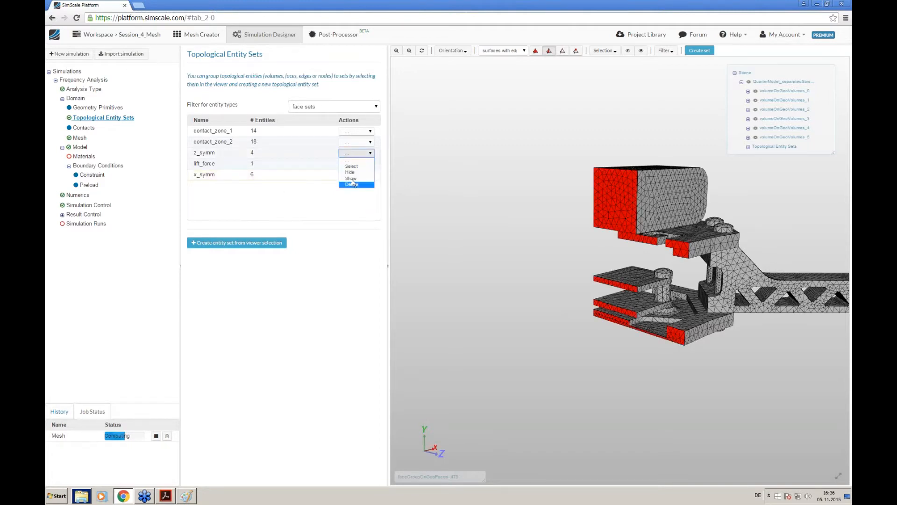
left_click(313, 192)
middle_click_drag(569, 206, 477, 206)
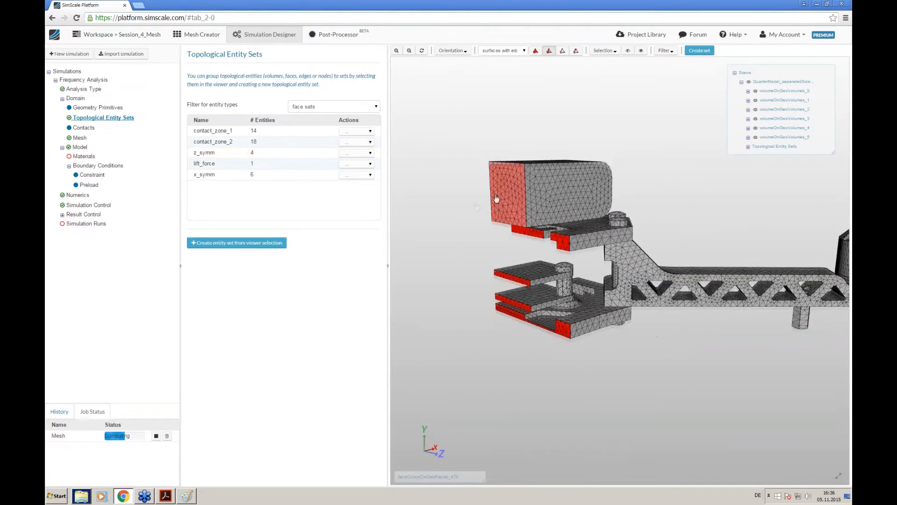
- Highlight the z_symm set to check which symmetry-plane faces it includes, and clear the selection
left_click(349, 154)
left_click(351, 167)
left_click_drag(456, 268, 503, 322)
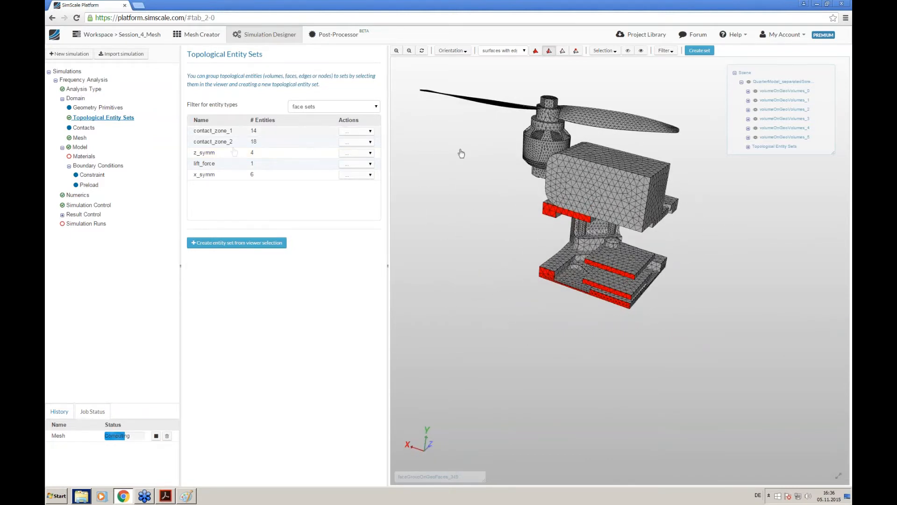
left_click_drag(477, 181, 549, 190)
middle_click_drag(549, 191, 565, 219)
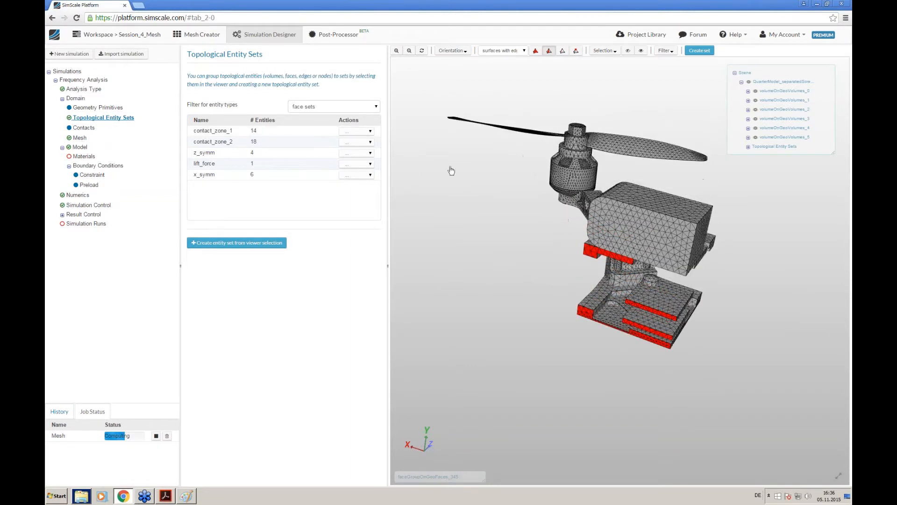
left_click(605, 51)
left_click(608, 73)
- Select the faces of the z_symm set in the viewer and delete the original set
left_click(355, 154)
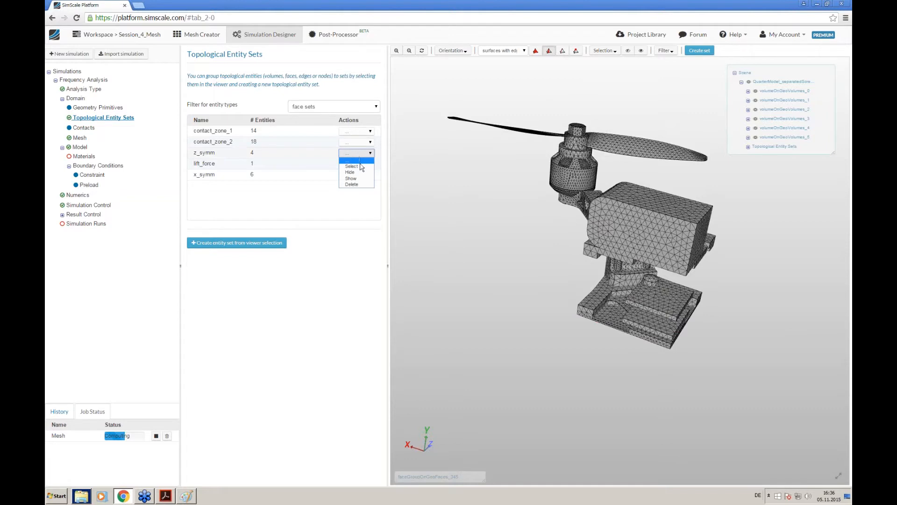
left_click(360, 166)
left_click_drag(537, 270, 511, 271)
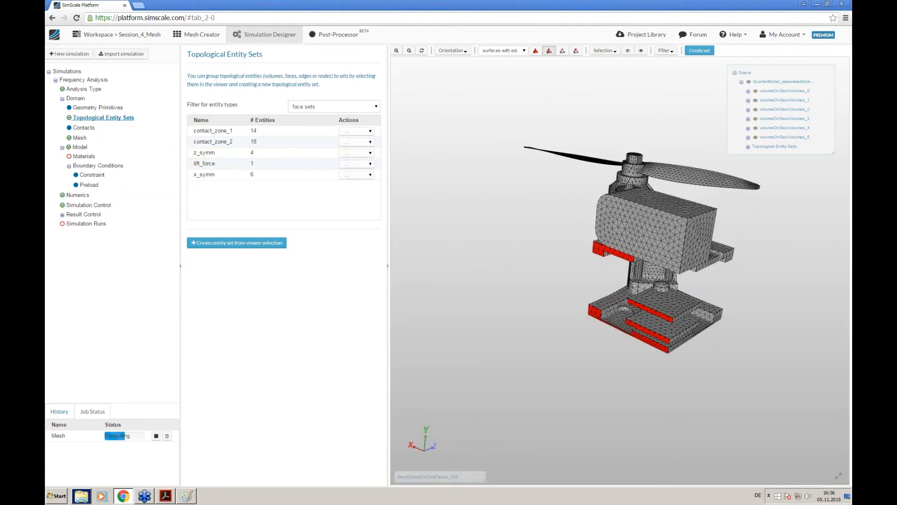
left_click(358, 153)
left_click(355, 184)
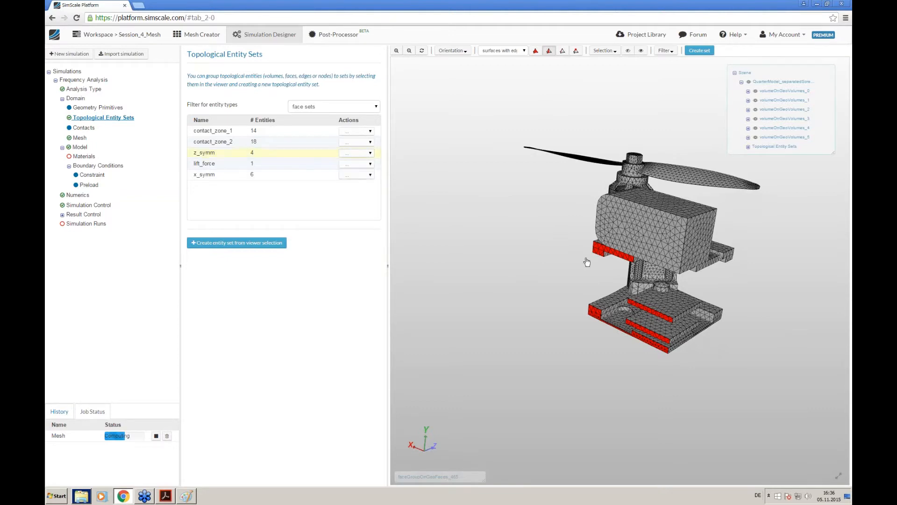
- Add the large block's side face to the selected faces and create a new set named z_symm from them
mouse_move(513, 236)
left_mouse_down()
mouse_move(521, 225)
mouse_move(511, 252)
left_mouse_up()
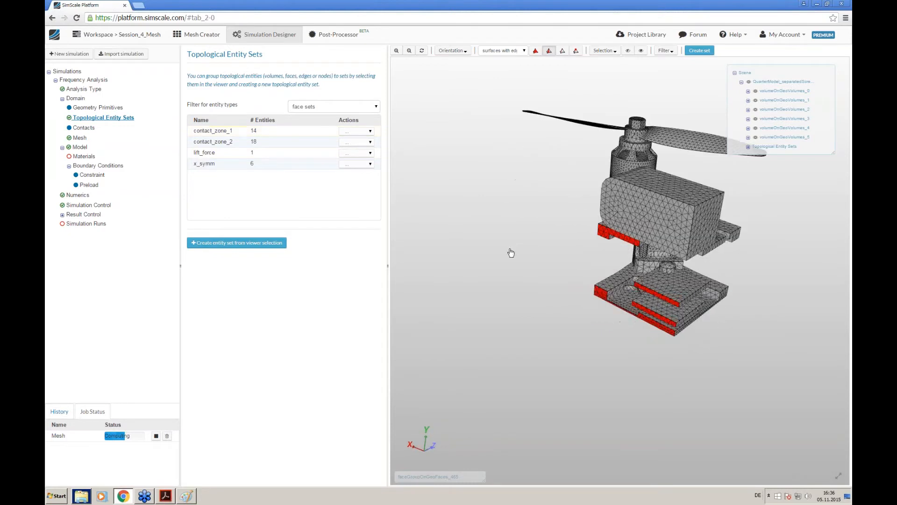
left_click(661, 217)
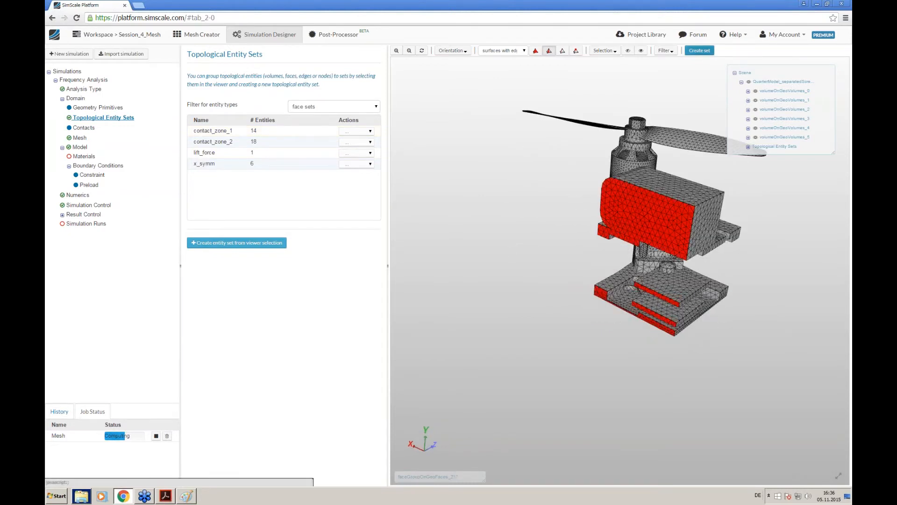
left_click(697, 50)
type("z_symm")
key("Return")
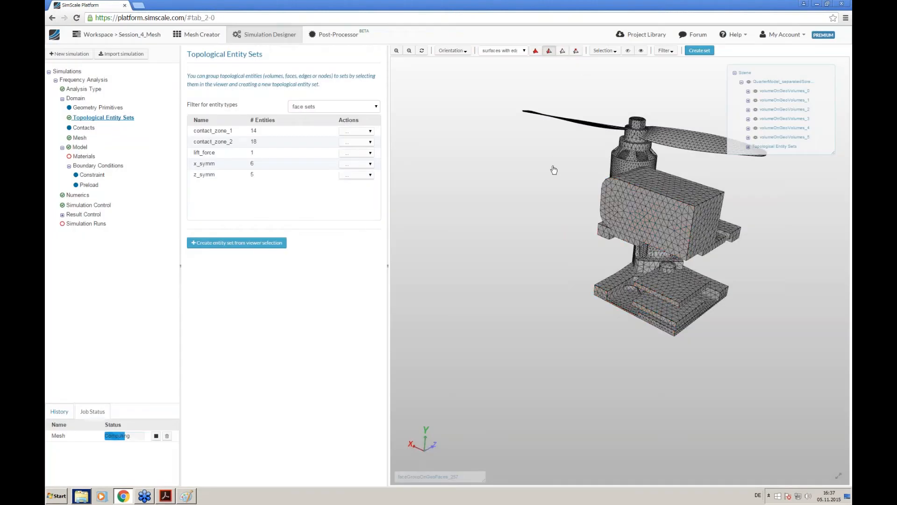
- Delete the lift_force face set
left_click_drag(552, 153, 555, 196)
middle_click_drag(438, 176, 443, 288)
left_click_drag(519, 279, 534, 240)
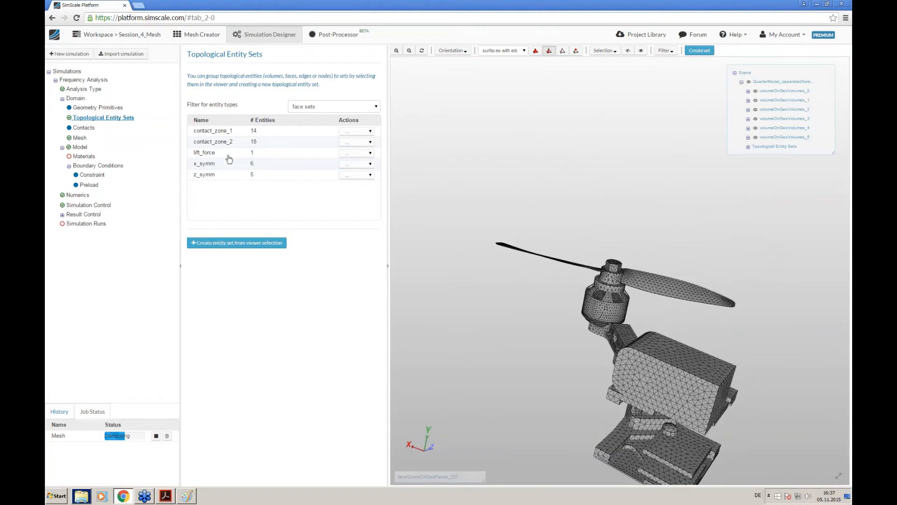
left_click(347, 154)
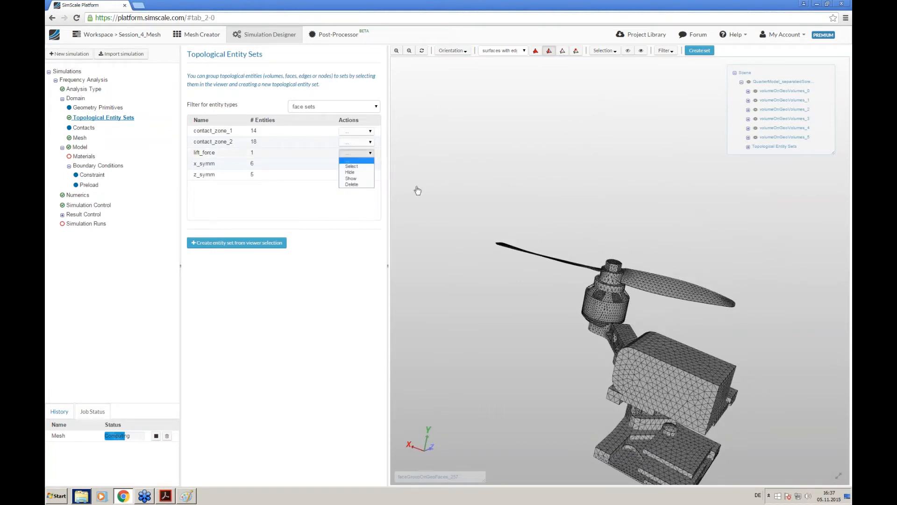
middle_click_drag(558, 180, 549, 219)
left_click_drag(533, 272, 598, 330)
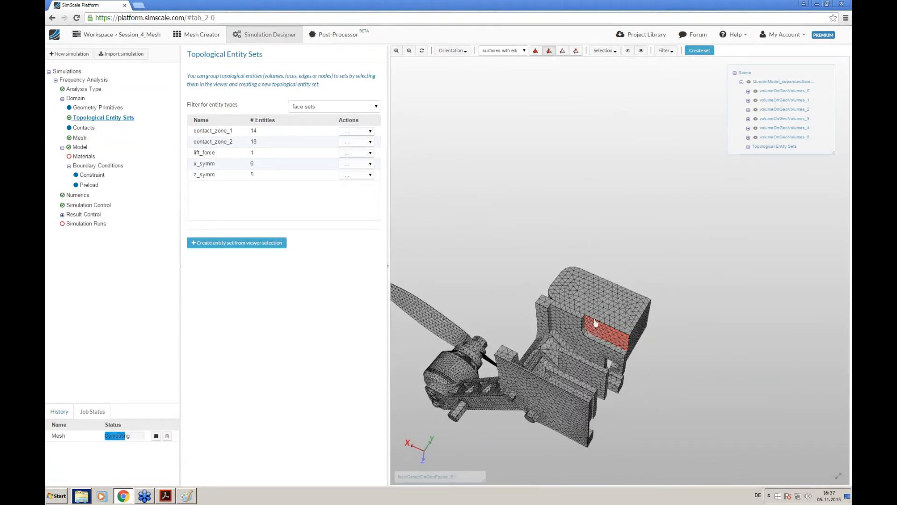
left_click_drag(470, 233, 453, 188)
left_click(368, 154)
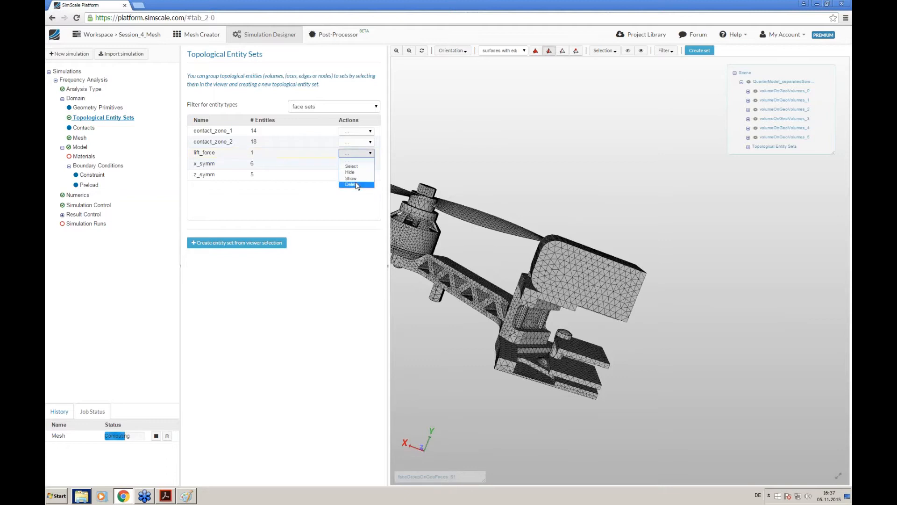
- Create a new face set named lift from the viewer selection
right_click_drag(579, 200, 620, 221)
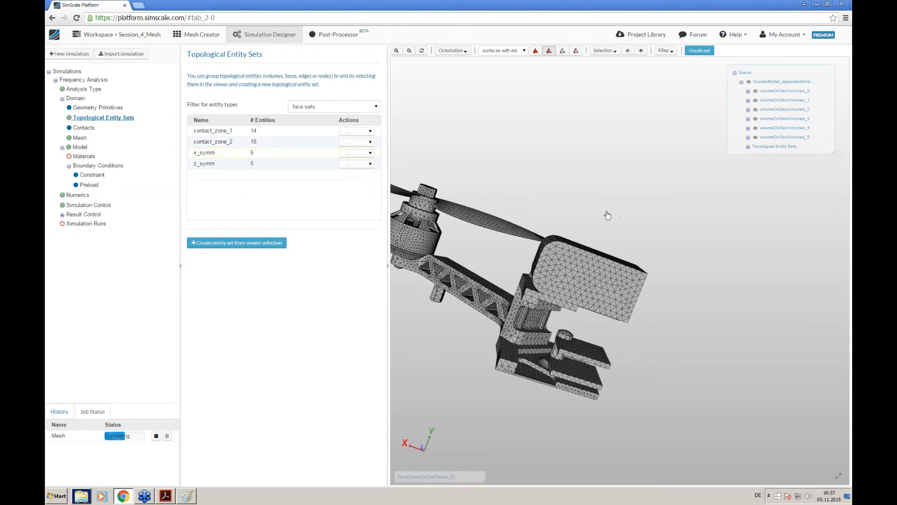
left_click_drag(601, 216, 581, 134)
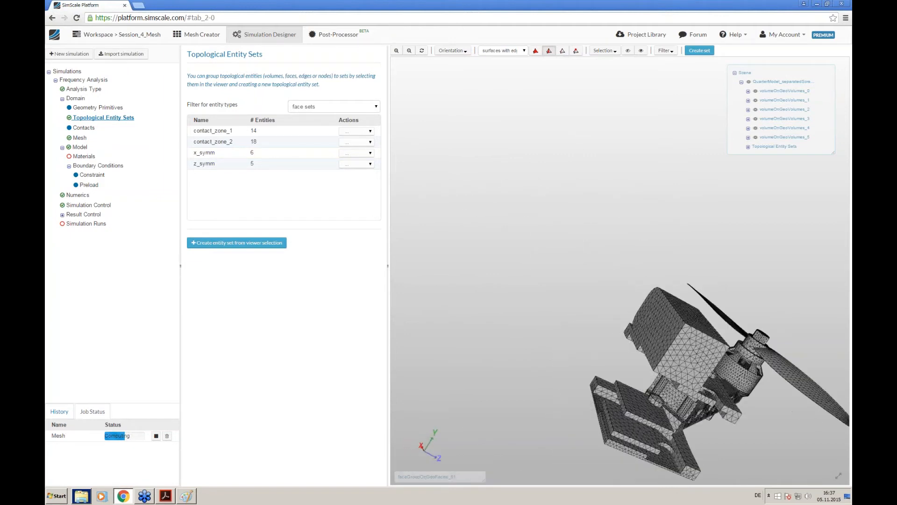
left_click(236, 243)
type("lift")
left_click(353, 183)
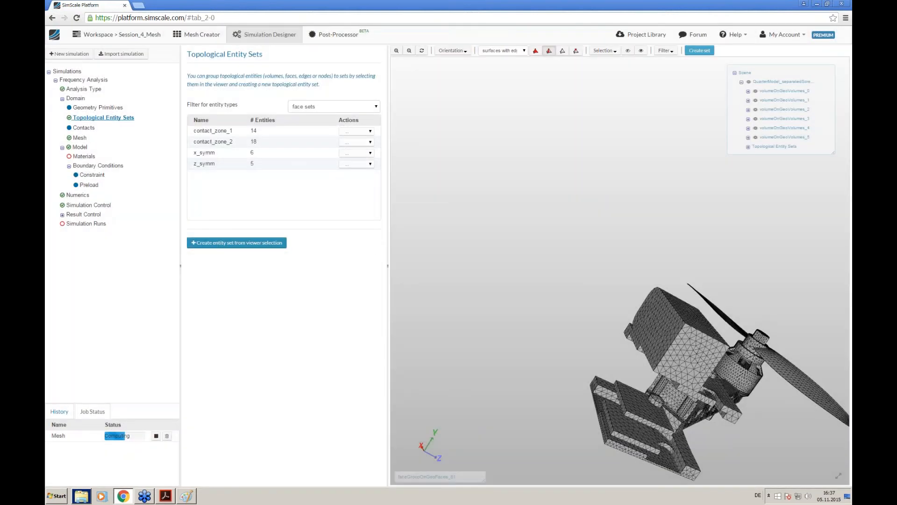
left_click(351, 231)
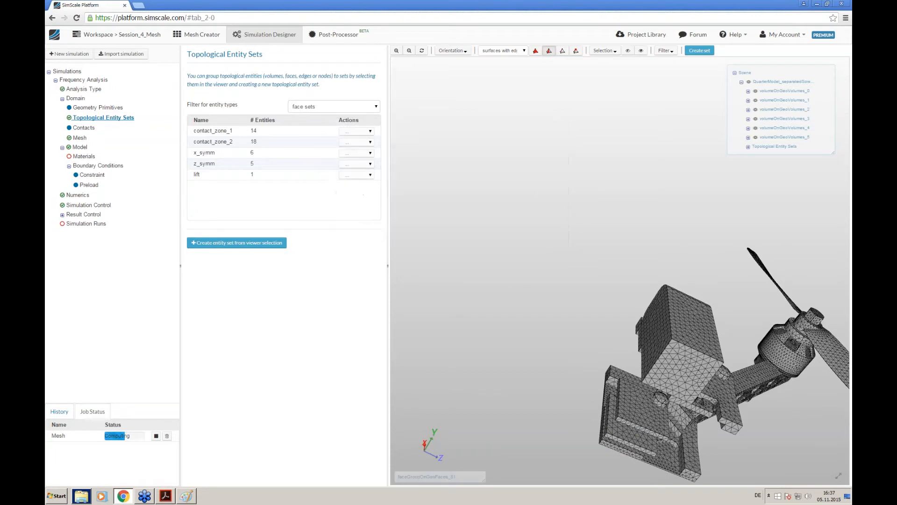
- Delete the lift face set from the topological entity sets
mouse_move(580, 222)
left_mouse_down()
mouse_move(542, 226)
mouse_move(591, 212)
left_mouse_up()
middle_click_drag(592, 215, 547, 209)
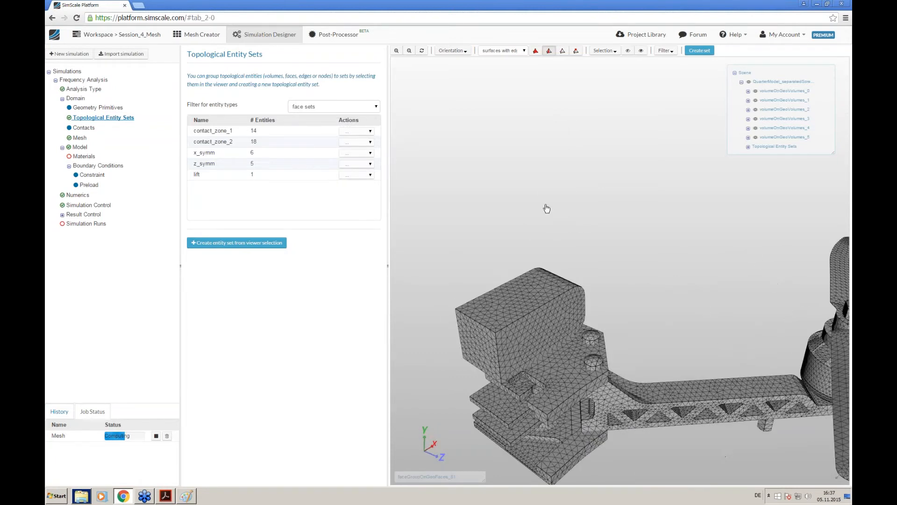
middle_click_drag(623, 262, 679, 265)
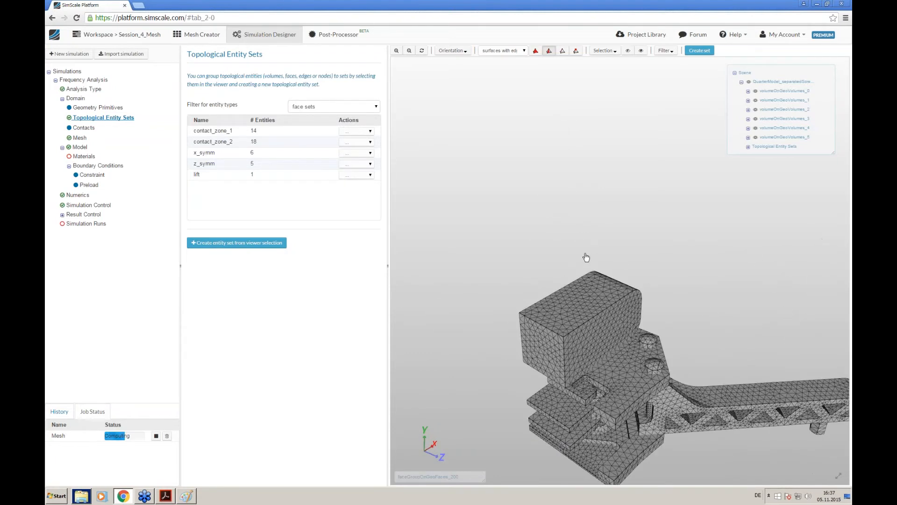
right_click_drag(588, 257, 583, 220)
left_click(356, 174)
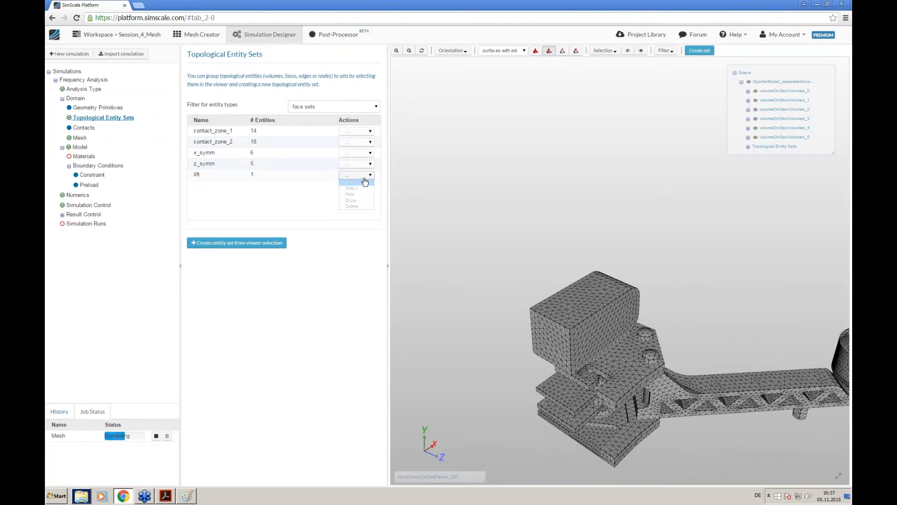
left_click(352, 206)
- Add a contact to the simulation and name it Contact_Drone
left_click(84, 128)
right_click_drag(504, 212, 502, 154)
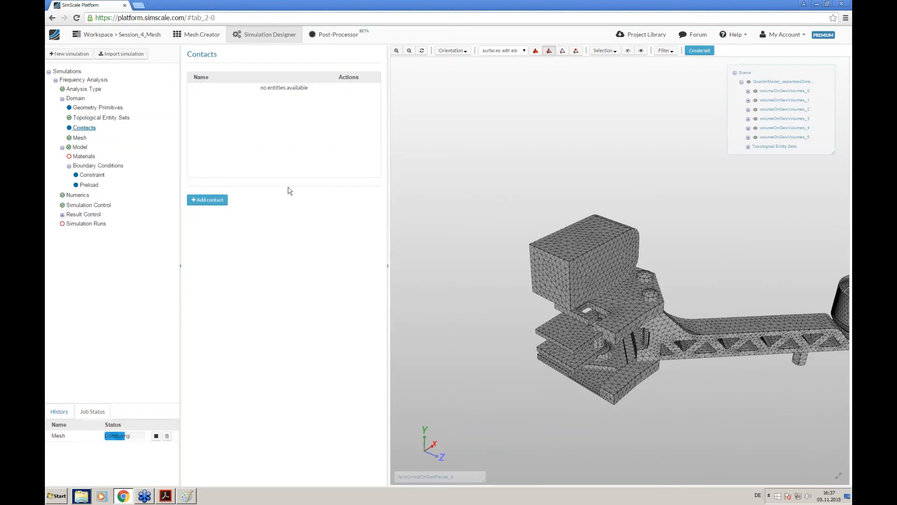
left_click(207, 199)
triple_click(296, 78)
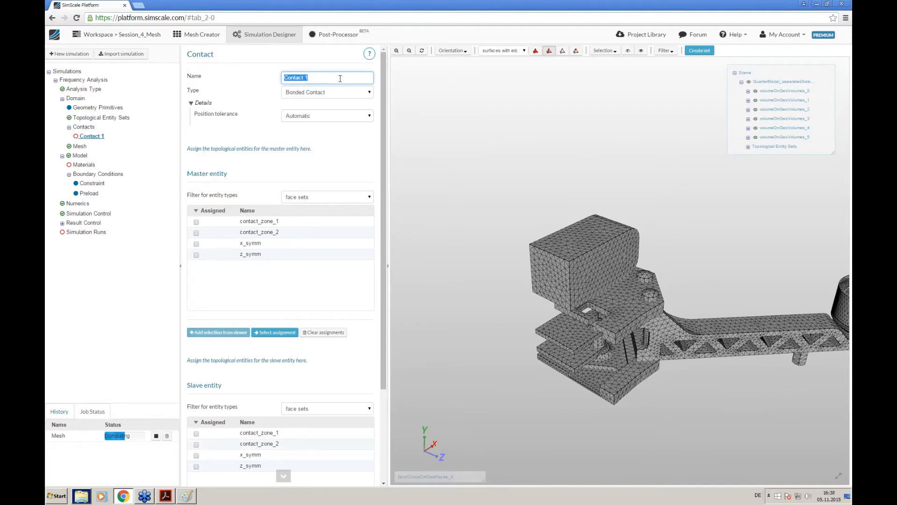
type("Contact_Zone")
- Assign contact_zone_1 as the master and contact_zone_2 as the slave entity of the bonded contact and save it
left_click(218, 221)
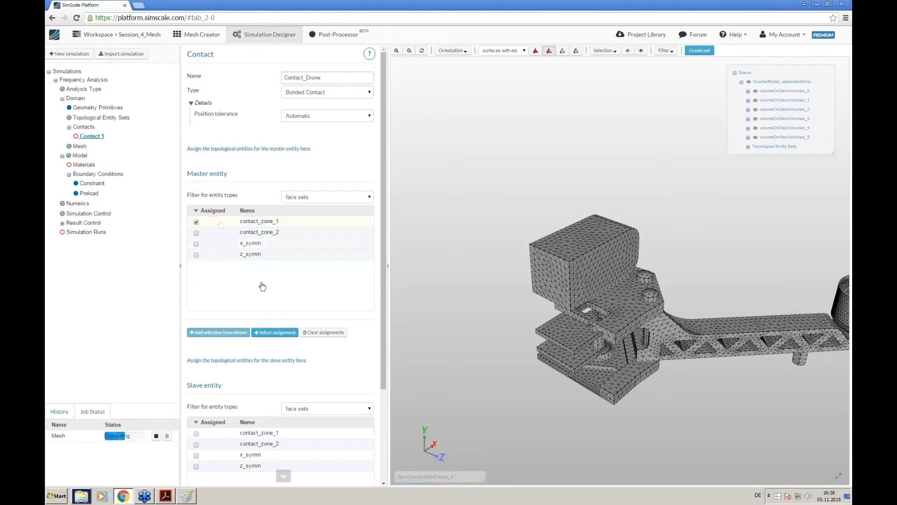
scroll(284, 343, "down", 2)
left_click(236, 360)
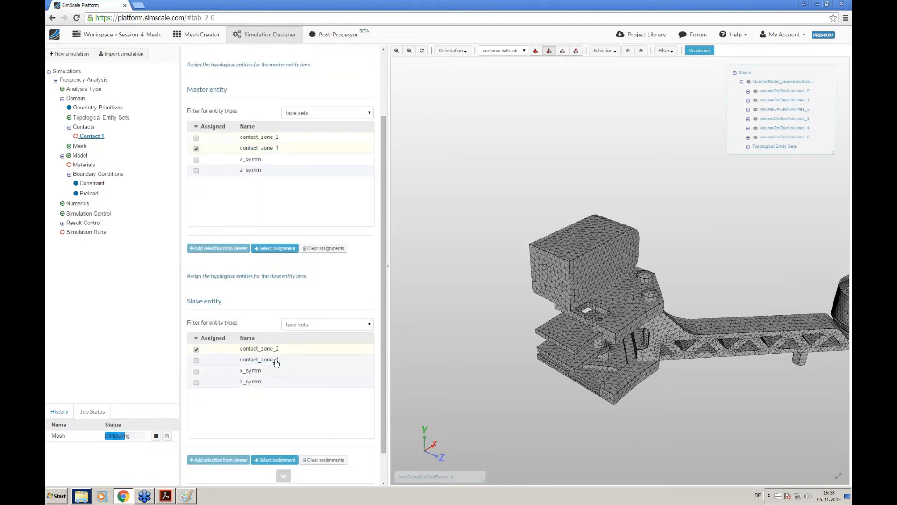
scroll(284, 215, "up", 2)
scroll(292, 376, "down", 3)
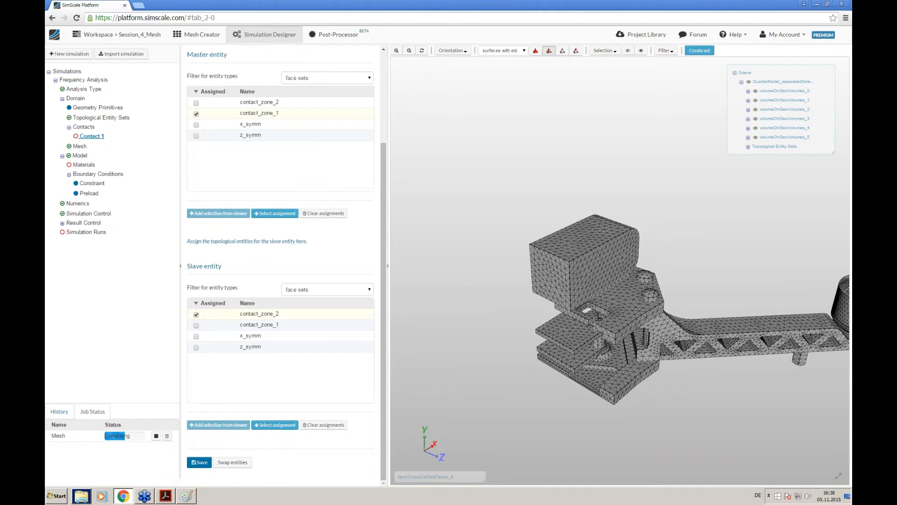
left_click(197, 461)
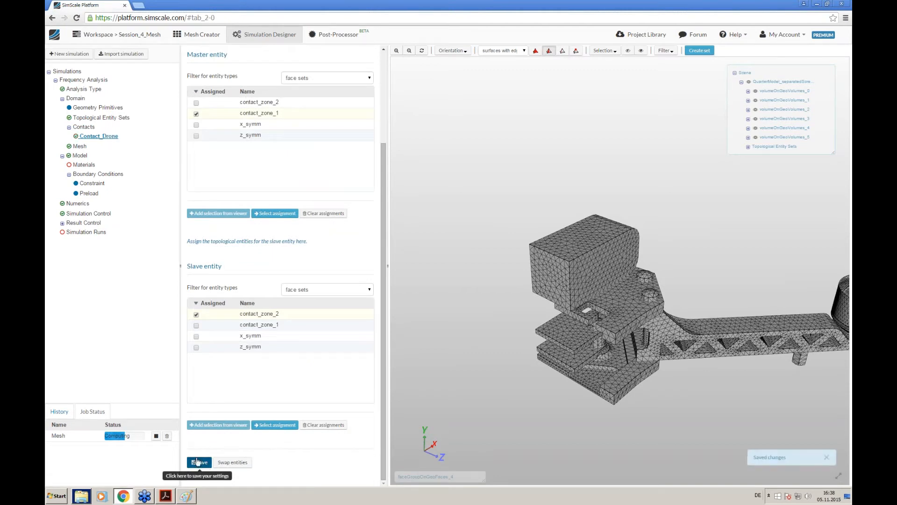
- Define the model's gravitation load with magnitude 9.81 m/s² and a y direction value of -1, and save it
left_click_drag(550, 168, 532, 182)
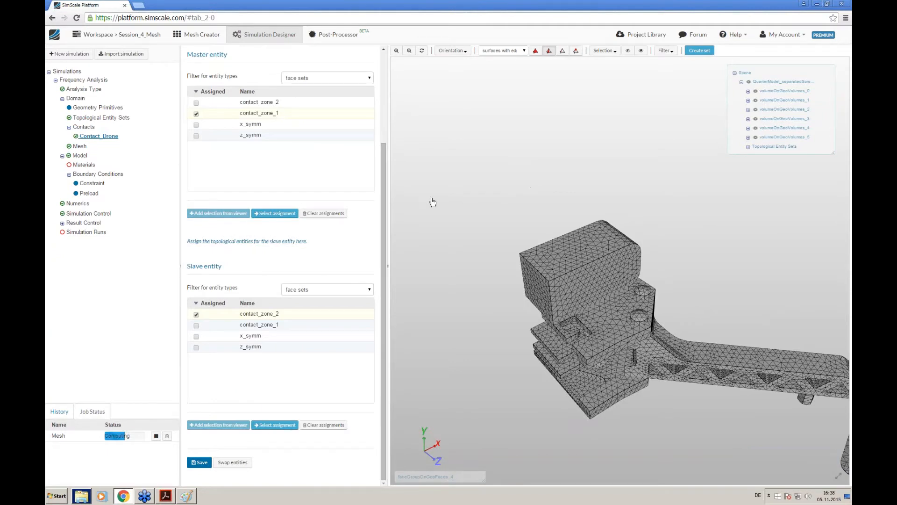
left_click(80, 156)
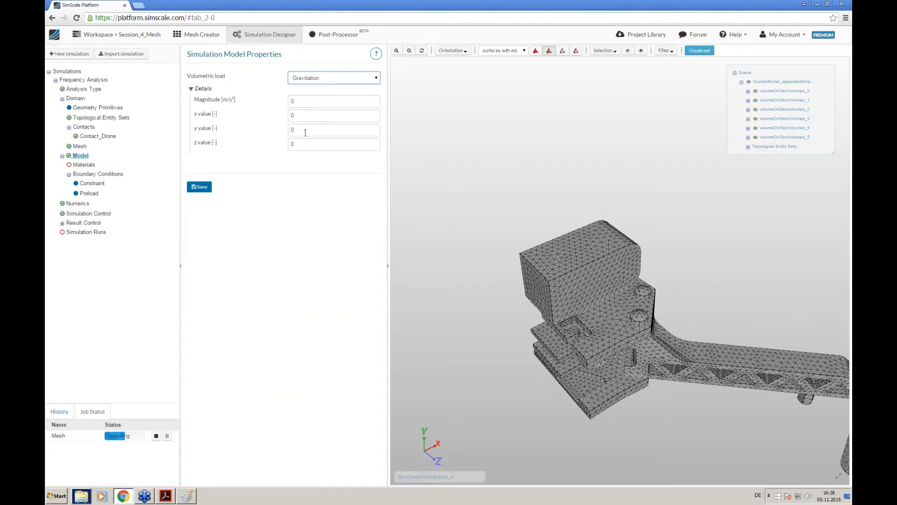
left_click(230, 129)
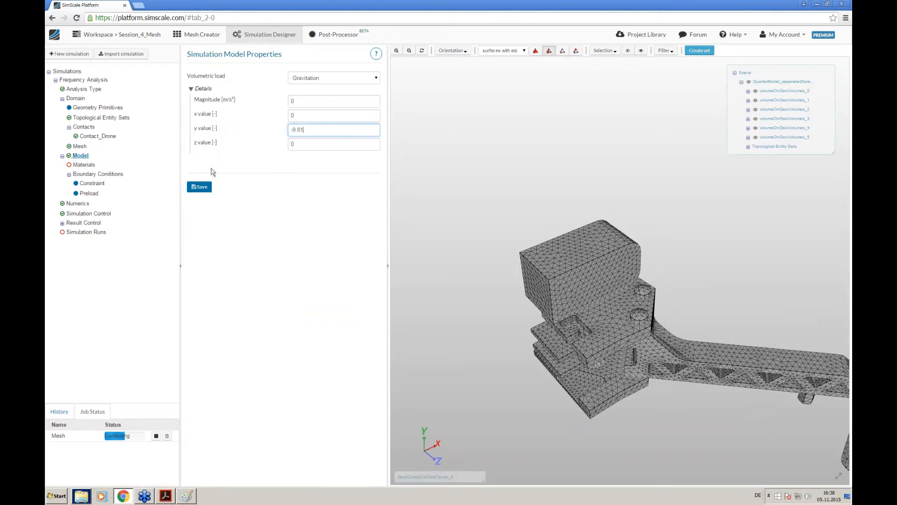
double_click(293, 101)
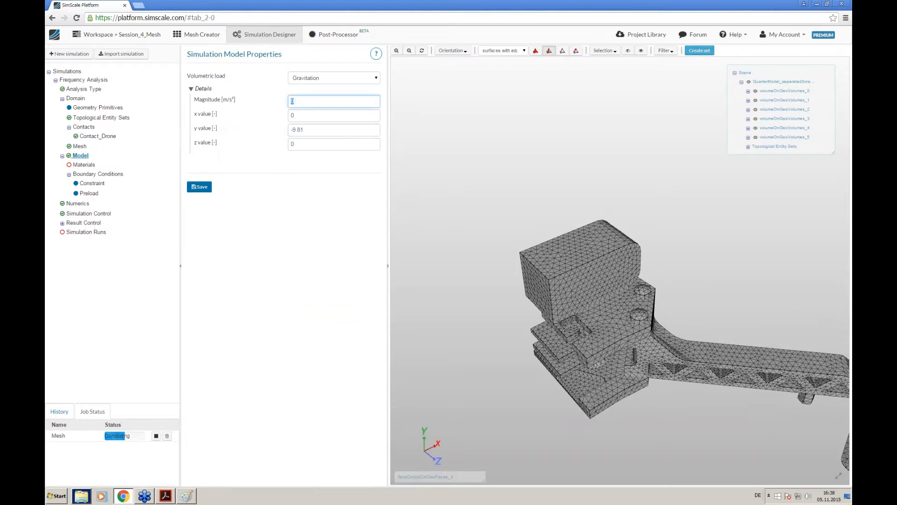
type("-9.81")
key("Tab")
key("Tab")
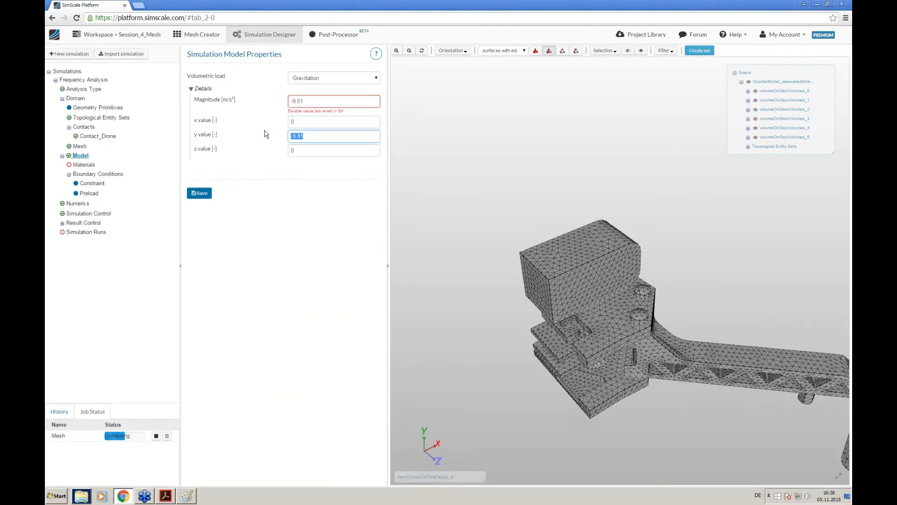
type("-1")
double_click(296, 101)
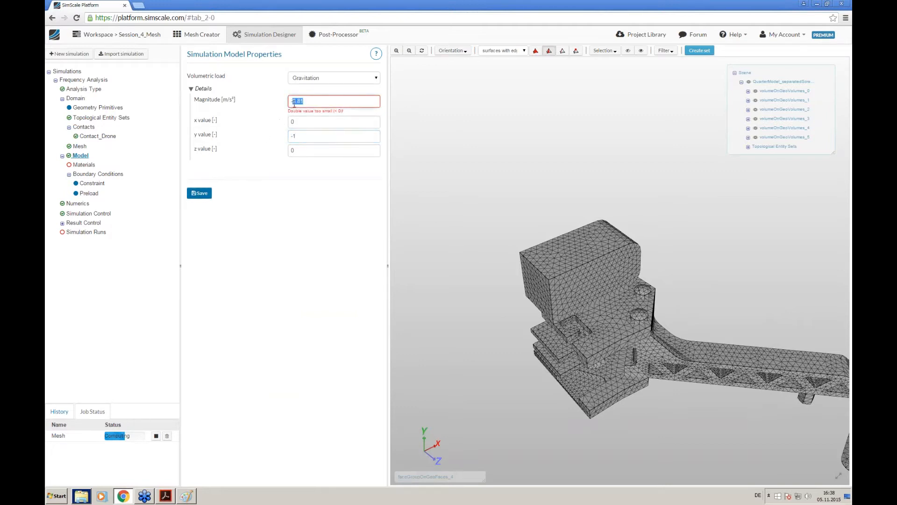
type("9.81")
left_click(206, 191)
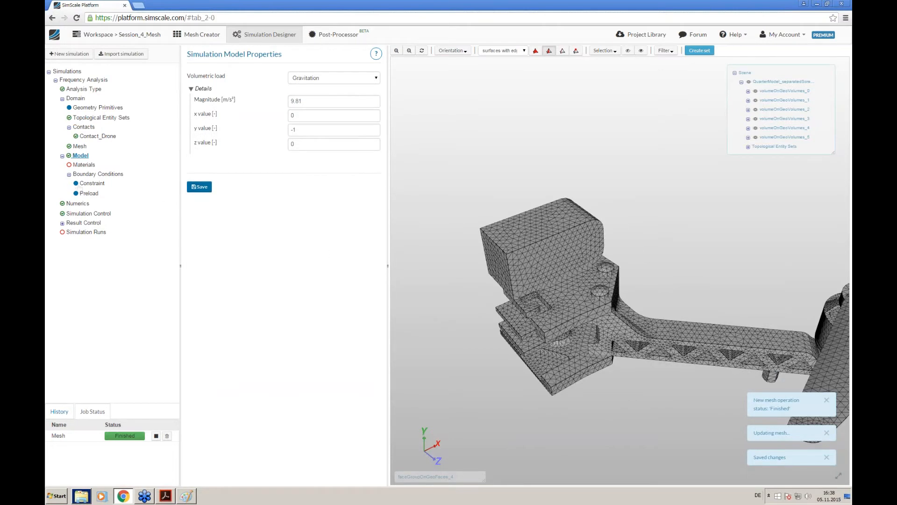
left_click(84, 165)
left_click(208, 200)
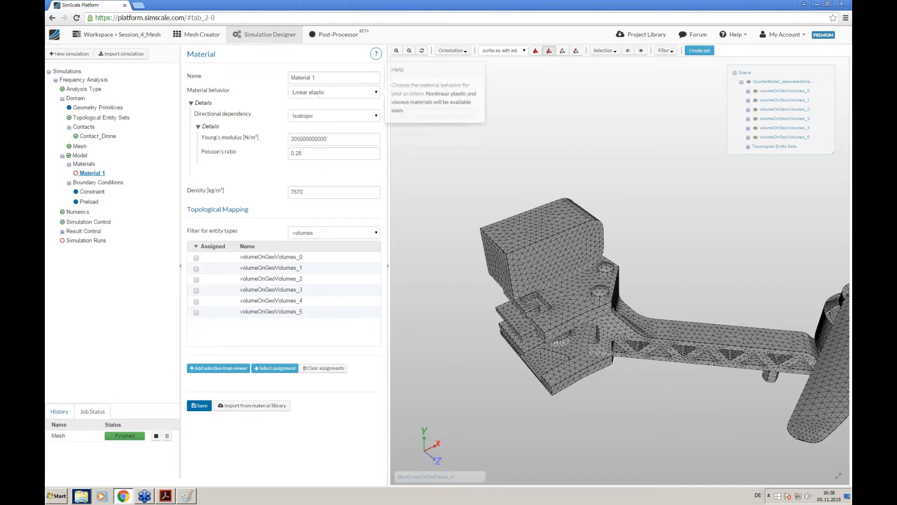
left_click(225, 76)
type("AIS")
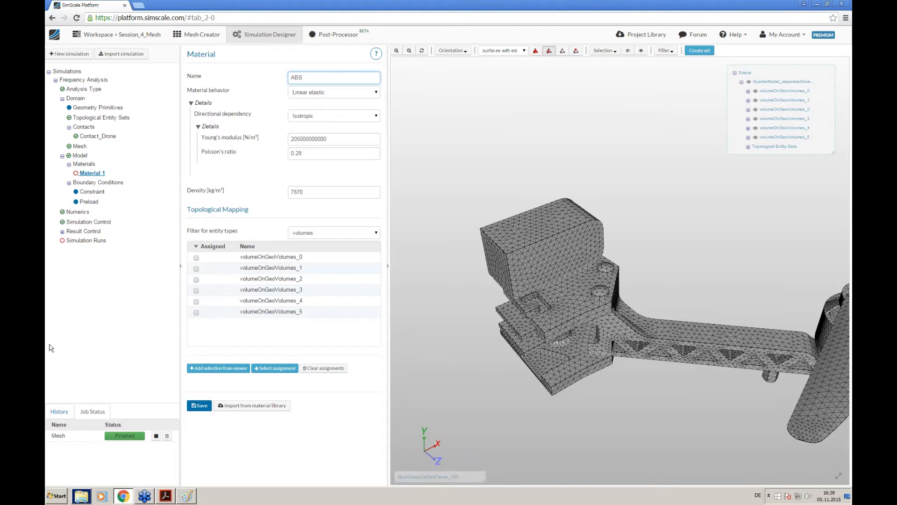
double_click(310, 139)
type("18")
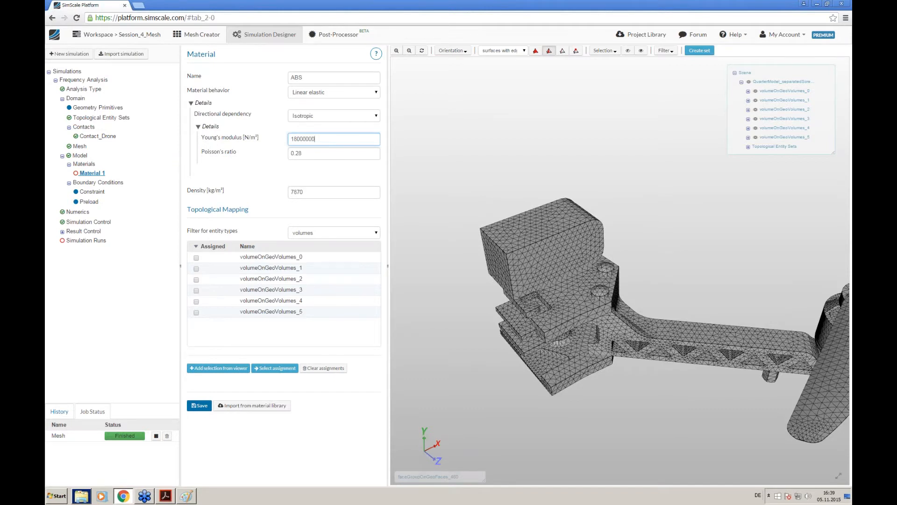
- Set the ABS material's Poisson's ratio to 0.35 and its density to 1040 kg/m³
double_click(314, 157)
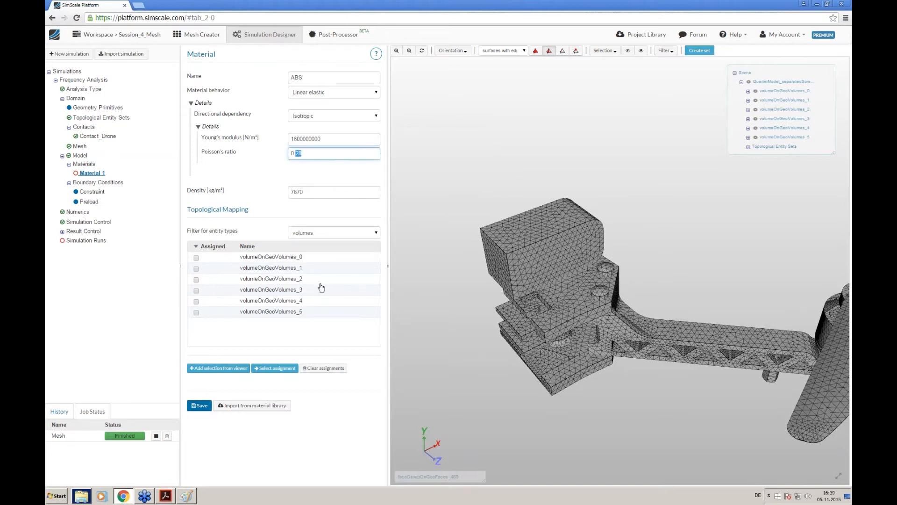
type("0.35")
key("Tab")
type("1040")
key("Return")
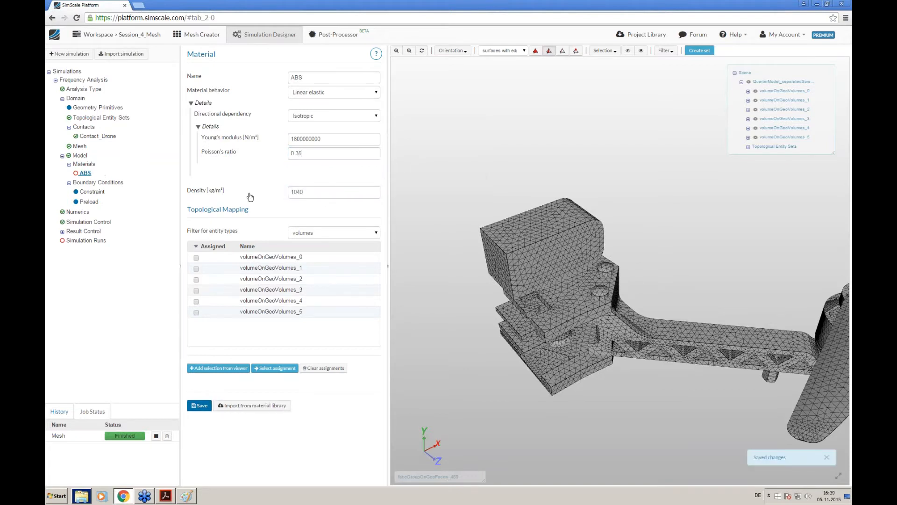
- Assign the ABS material to the drone's frame with its arm and to the propeller volume, and save it
left_click(536, 51)
left_click(587, 298)
right_click_drag(635, 395, 525, 375)
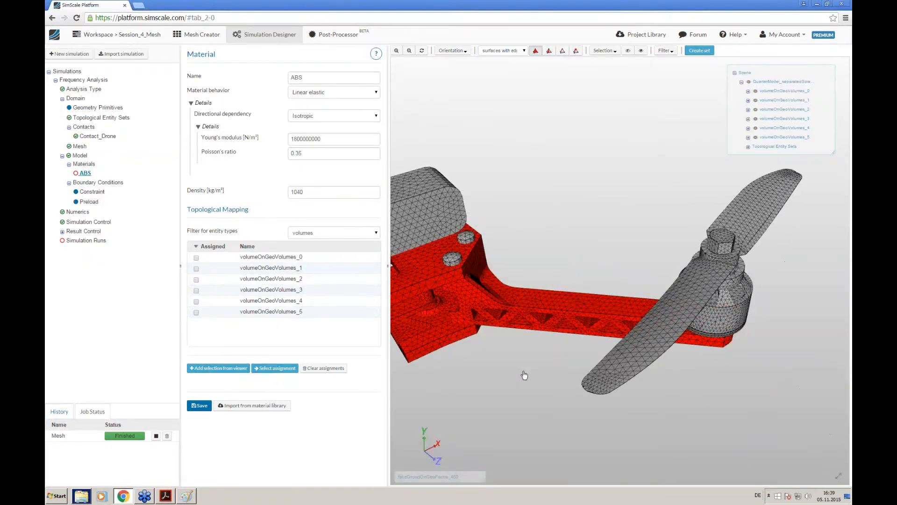
left_click(652, 357)
left_click_drag(669, 405, 663, 383)
right_click_drag(663, 383, 814, 388)
left_click_drag(604, 399, 570, 415)
left_click(611, 306)
left_click(205, 368)
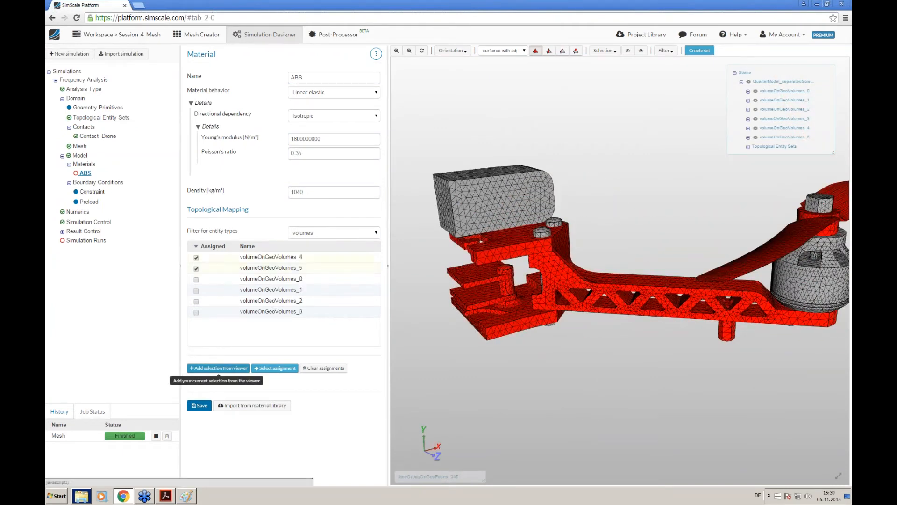
left_click(200, 405)
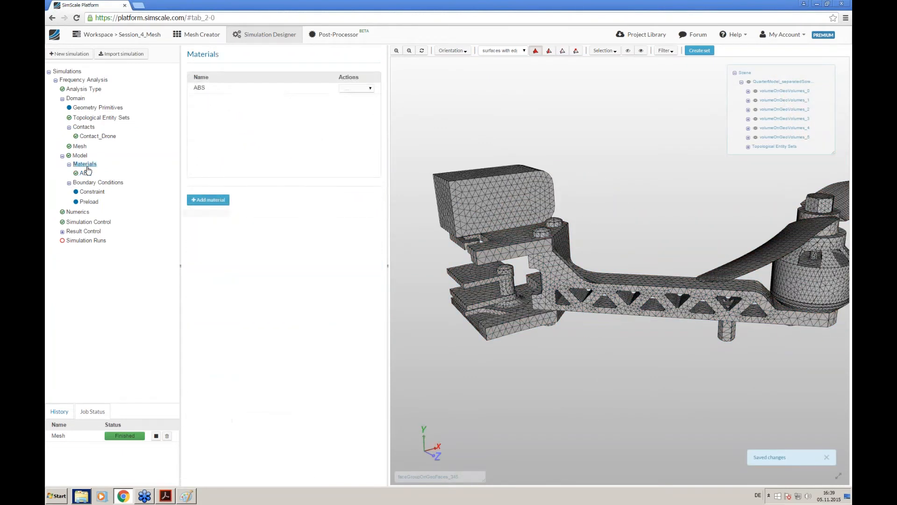
- Add a second material and name it Battery
left_click(201, 200)
left_click(304, 78)
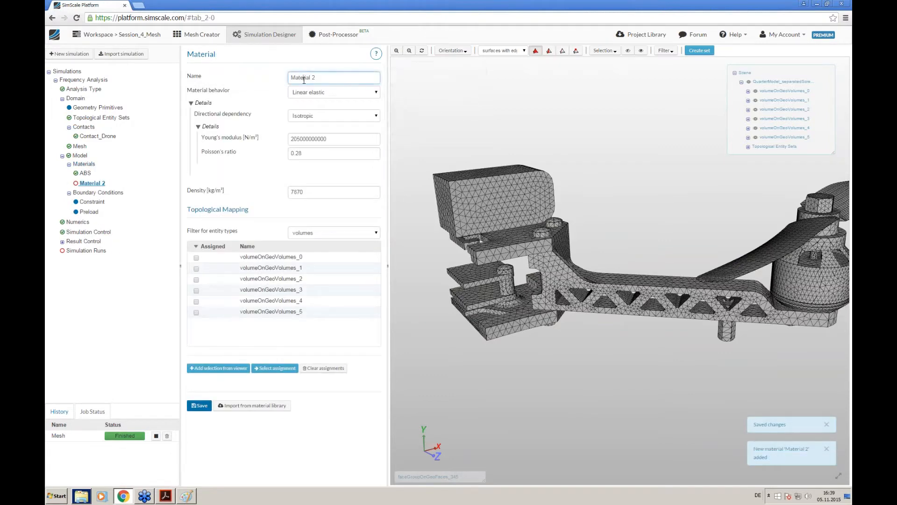
type("Battery")
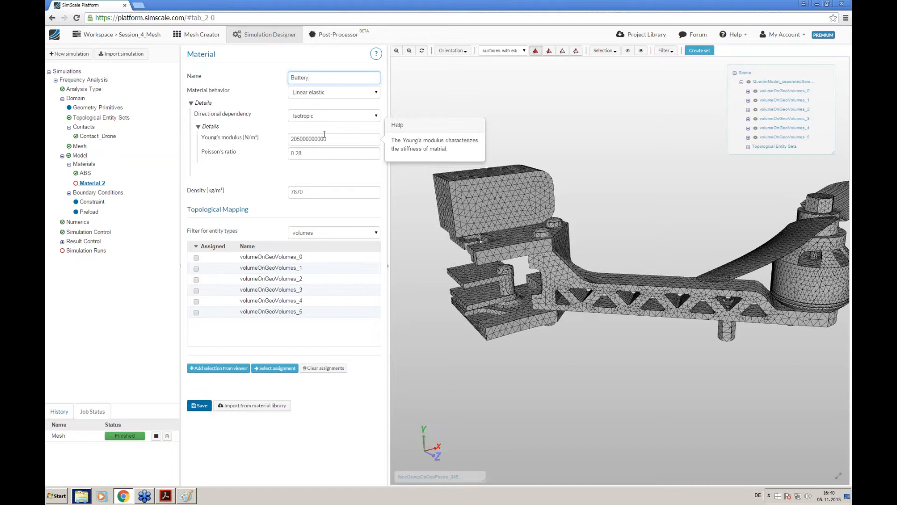
double_click(359, 139)
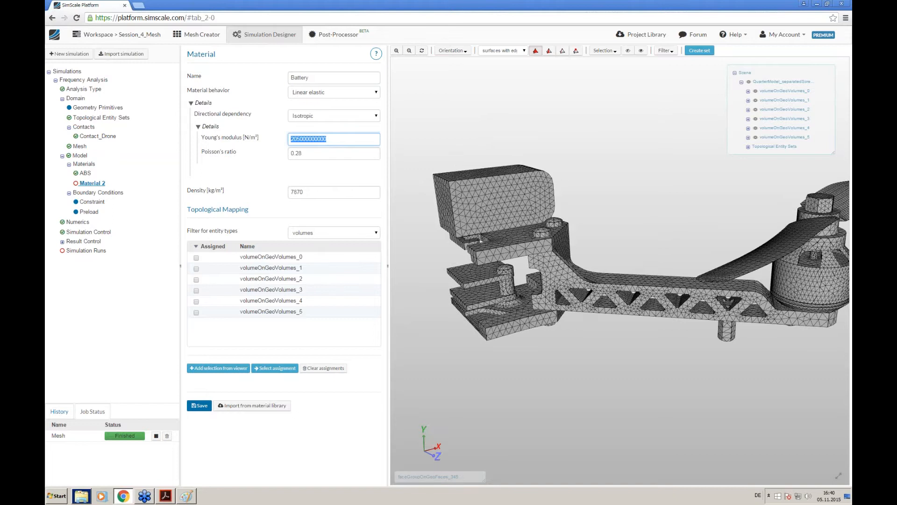
type("70")
key("Tab")
type("00.")
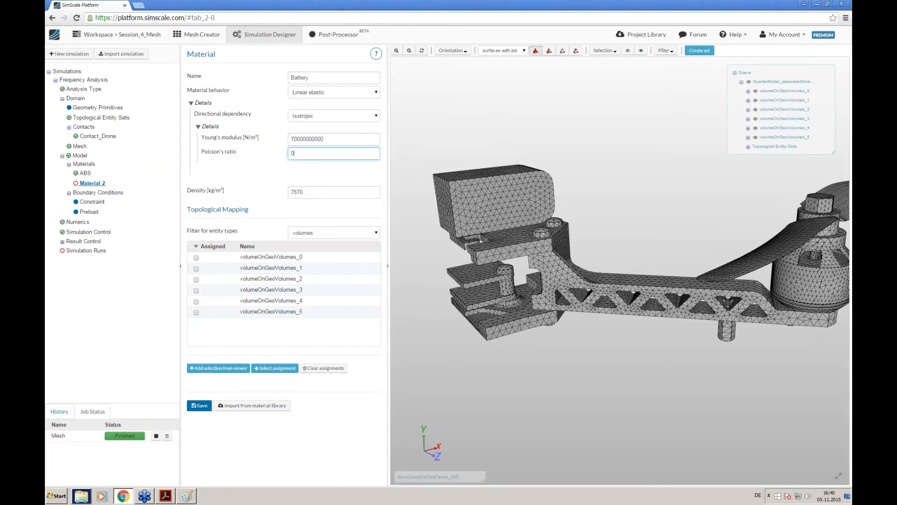
key("Tab")
type("2")
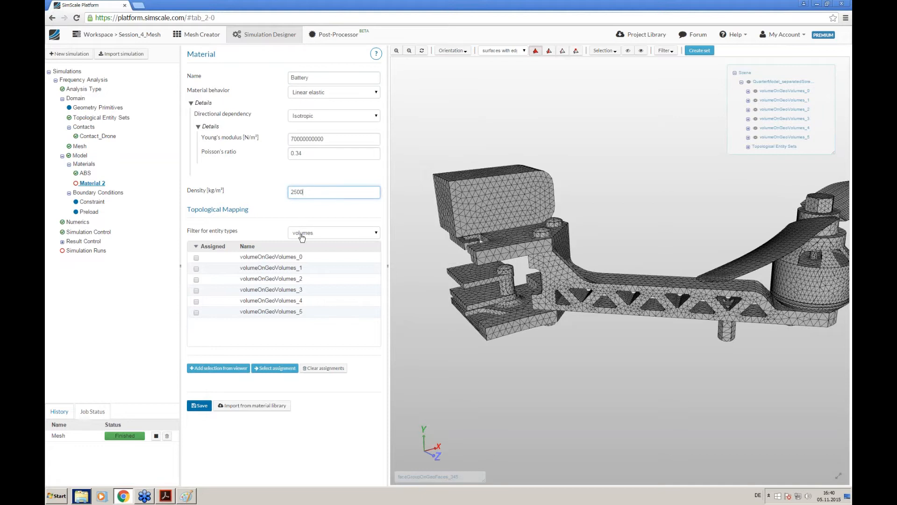
- Assign the Battery material to the large block volume on top of the frame and save it
left_click(489, 226)
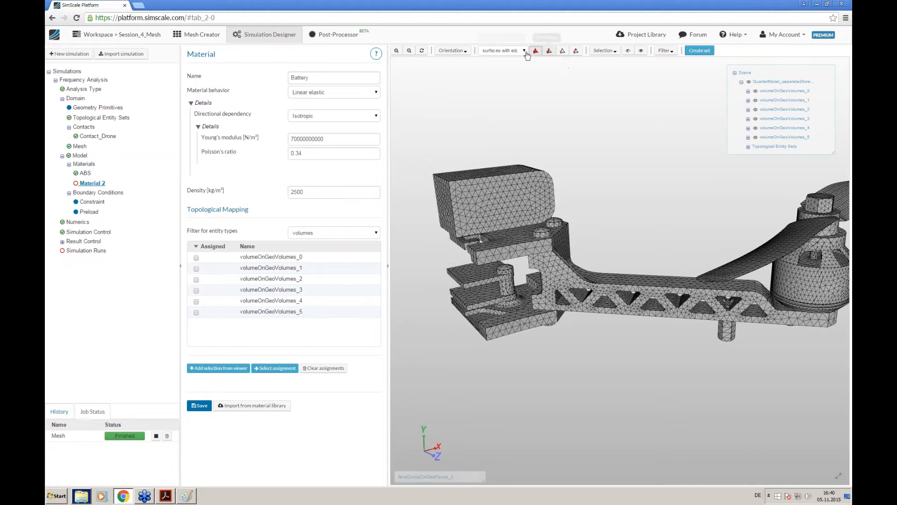
left_click(511, 171)
left_click(218, 368)
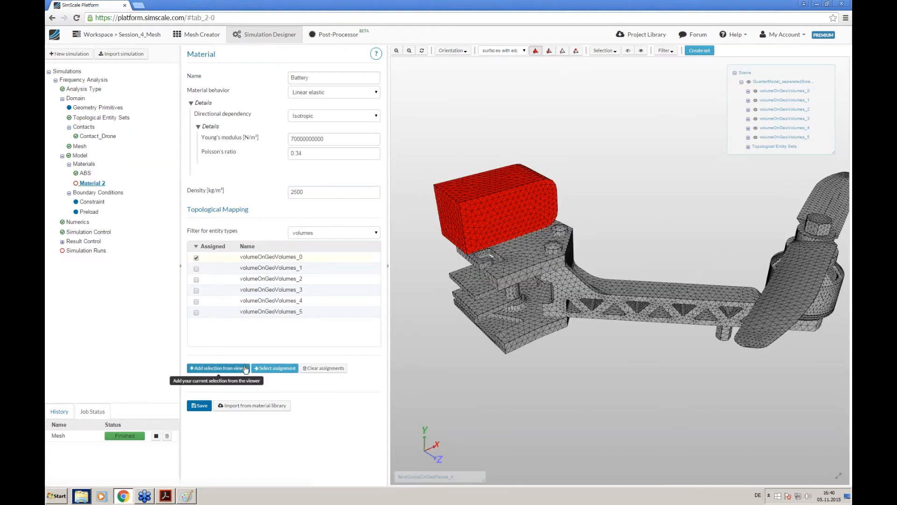
left_click(199, 405)
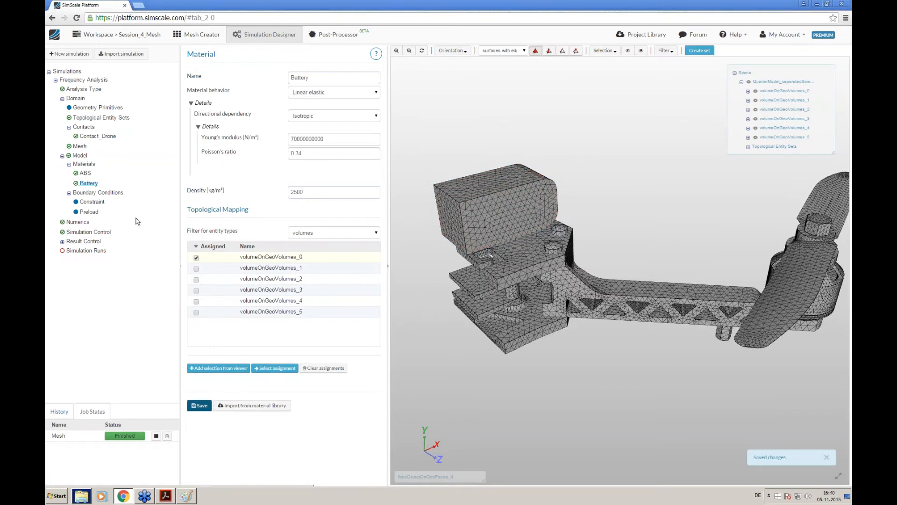
- Add a third material and import Steel's properties into it from the material library
left_click(95, 164)
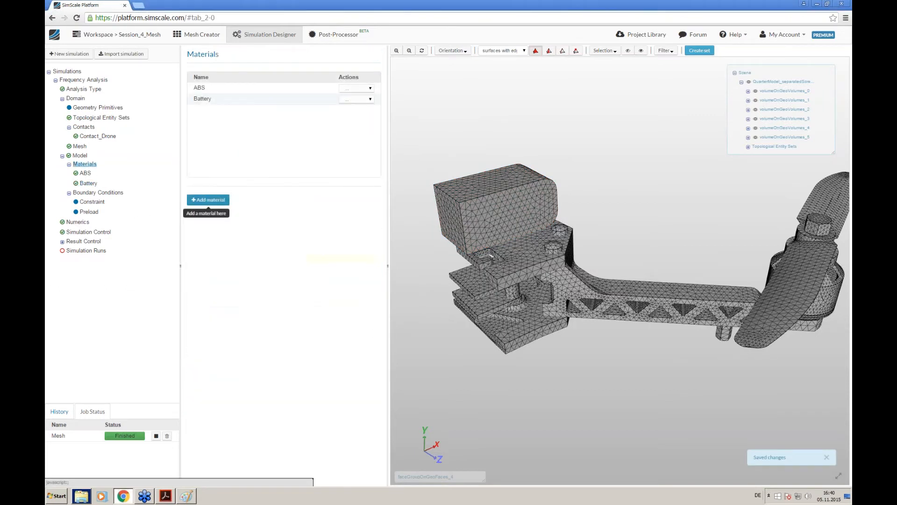
left_click(211, 200)
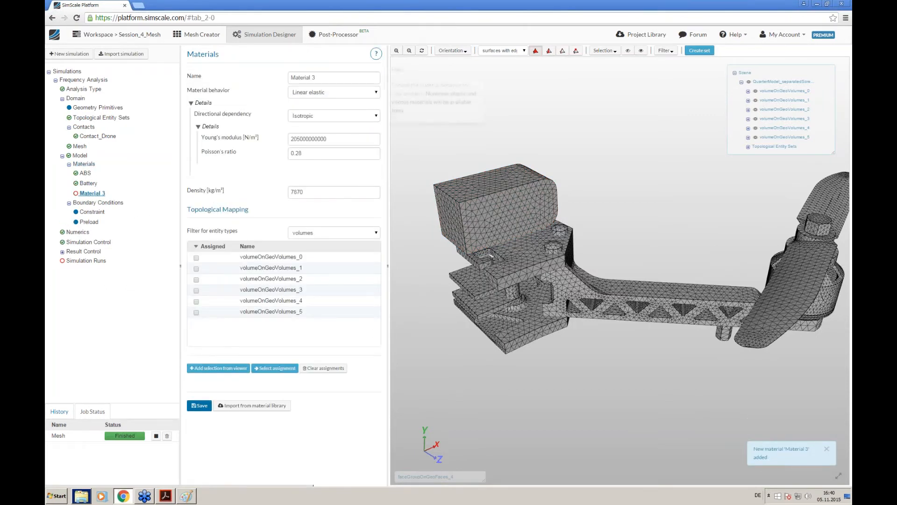
left_click(251, 404)
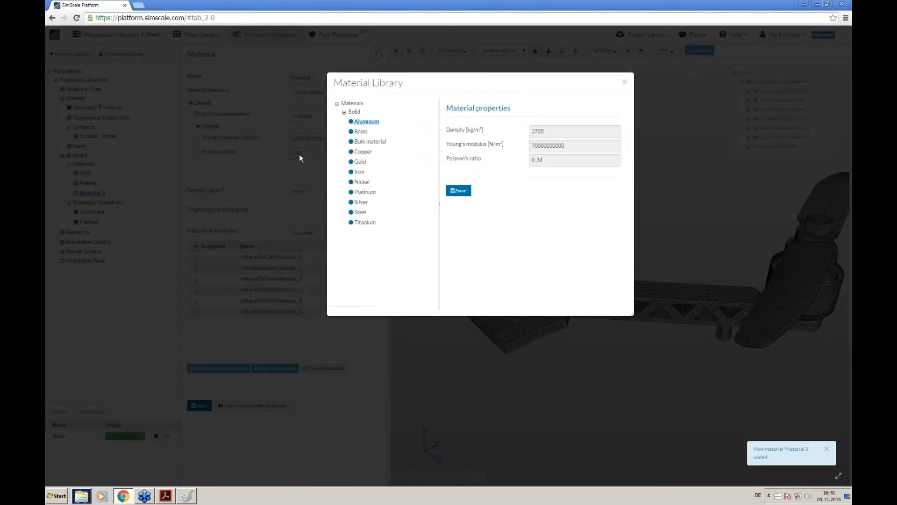
left_click(360, 212)
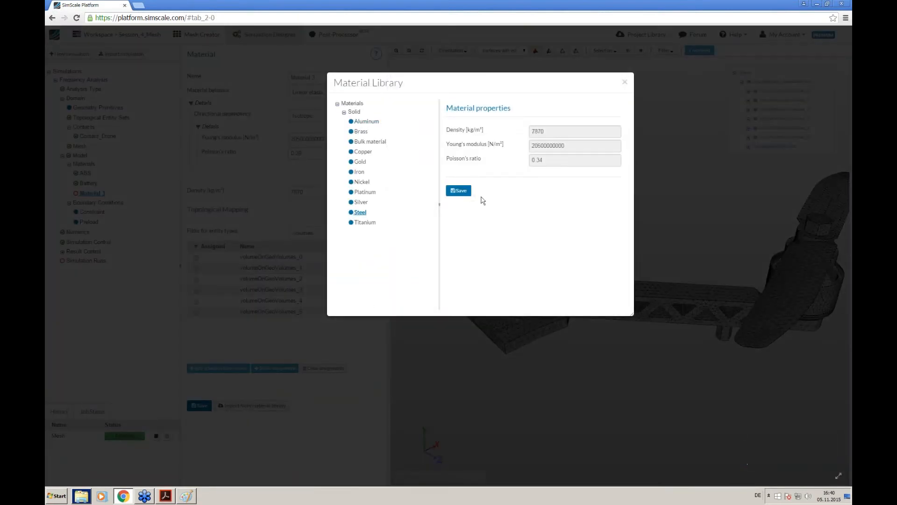
left_click(459, 190)
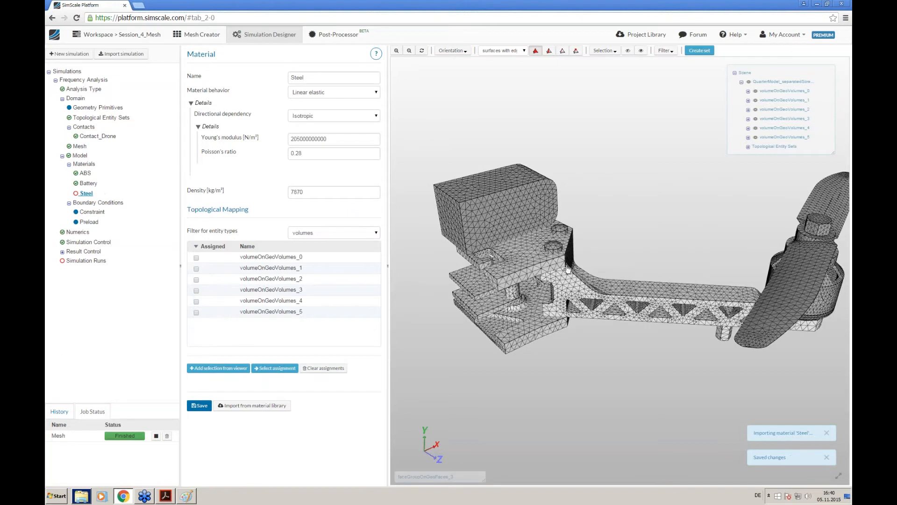
- Assign the Steel material to the two bolt volumes through the frame and save it
left_click(557, 231)
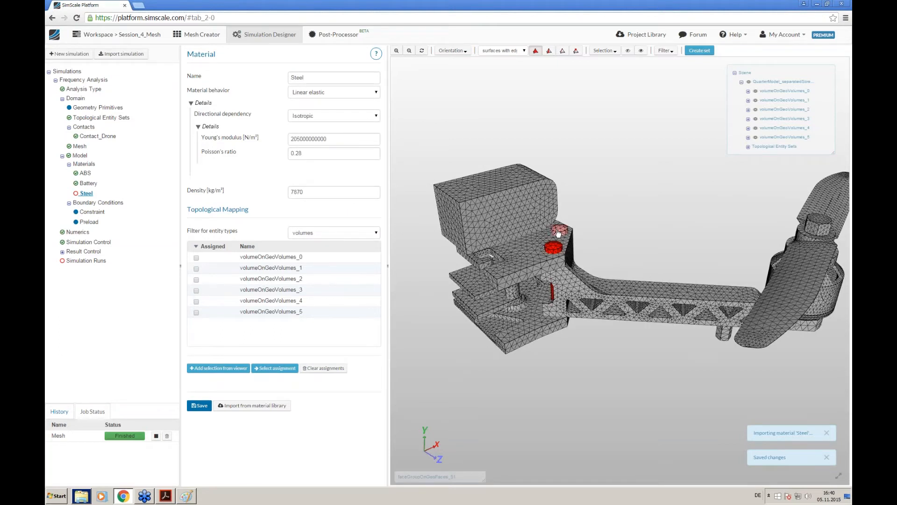
middle_click_drag(557, 398, 535, 386)
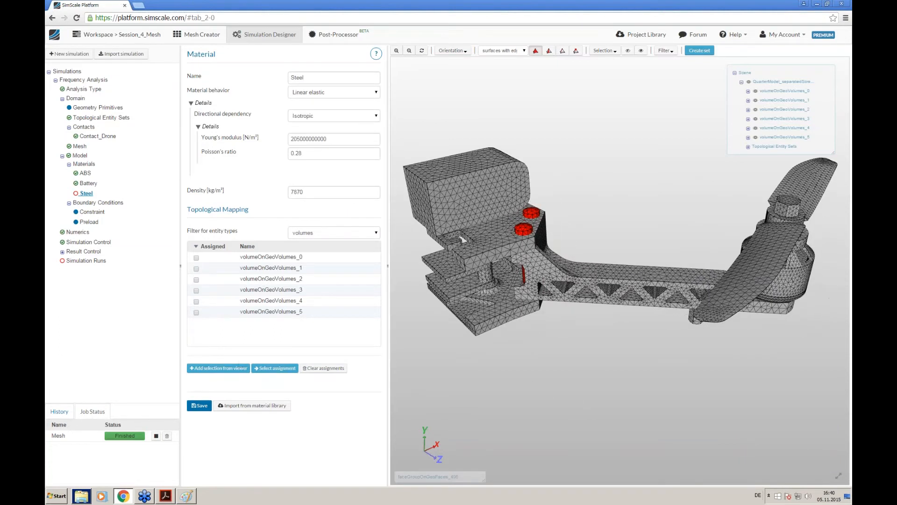
left_click(238, 368)
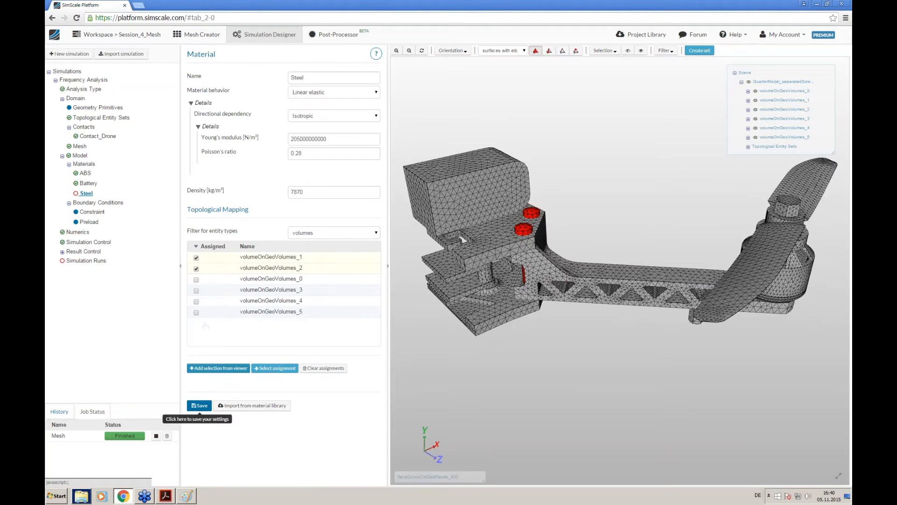
left_click(199, 405)
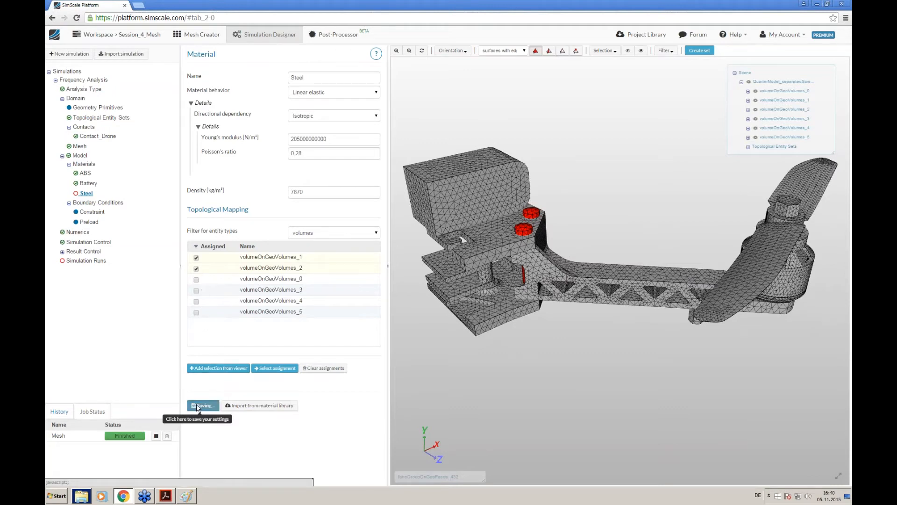
- Review the Battery and ABS assignments, hiding the frame, propeller and motor volumes to identify which part still lacks a material
left_click(89, 184)
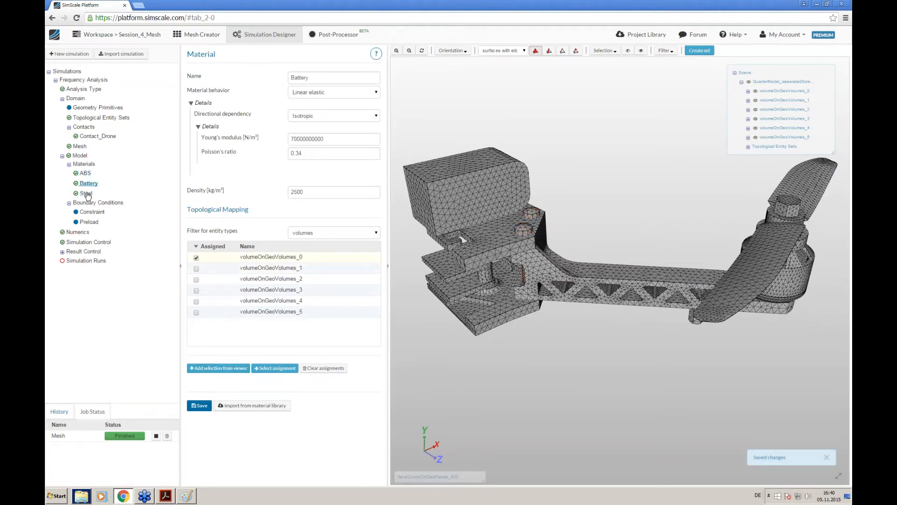
left_click(85, 174)
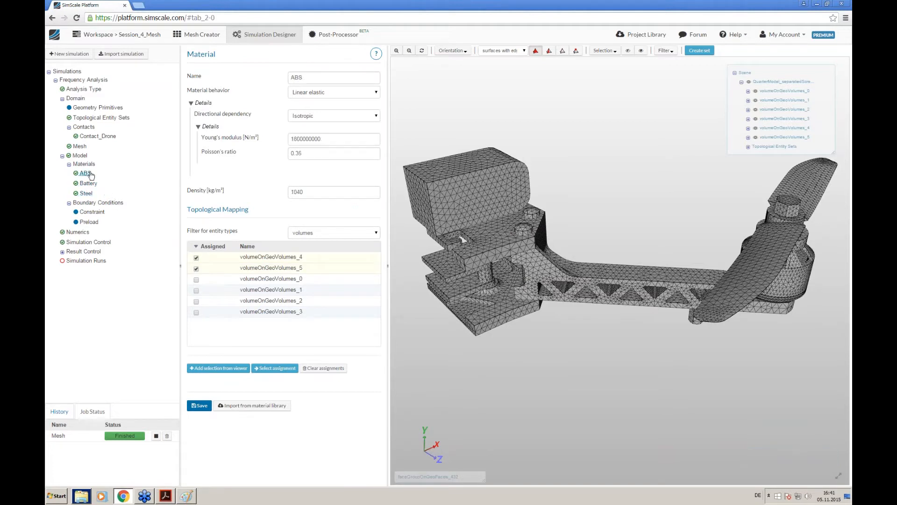
left_click(756, 138)
left_click(756, 128)
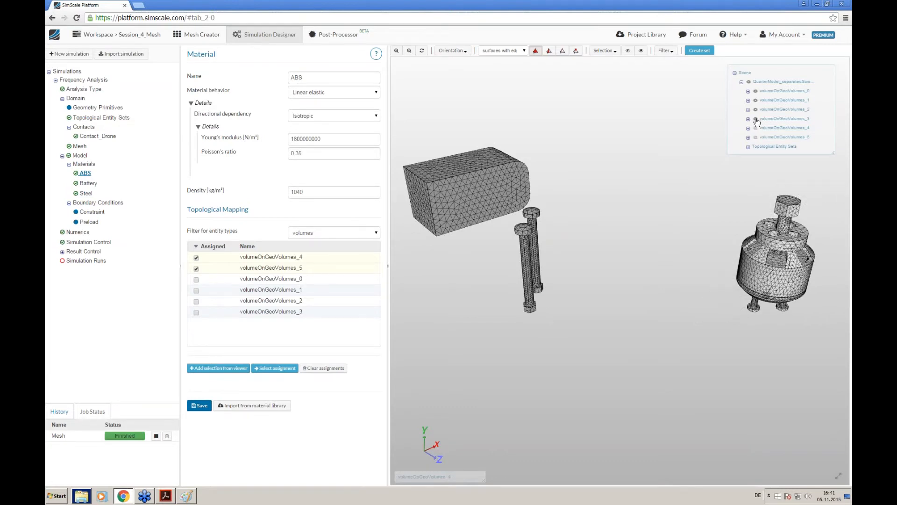
left_click(757, 119)
left_click(757, 120)
left_click(757, 119)
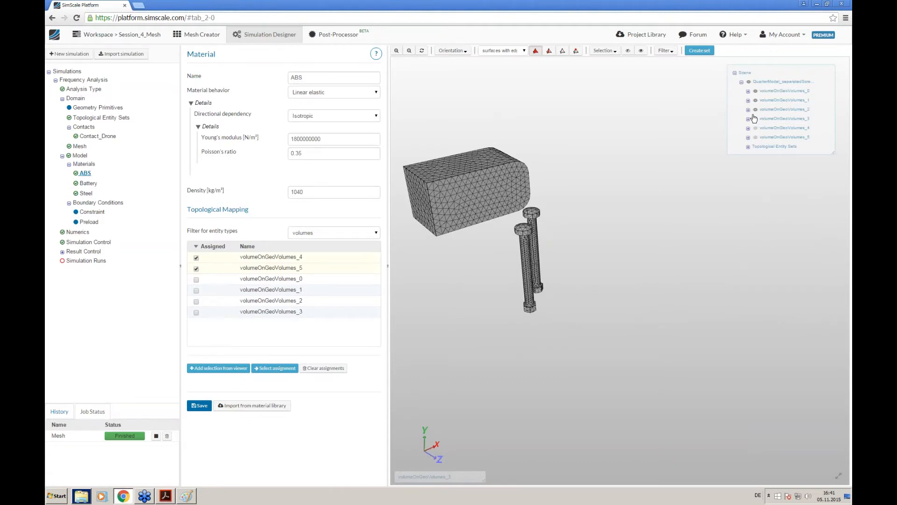
- Reopen the Steel material and show all volumes of the model again
left_click(82, 165)
left_click(87, 195)
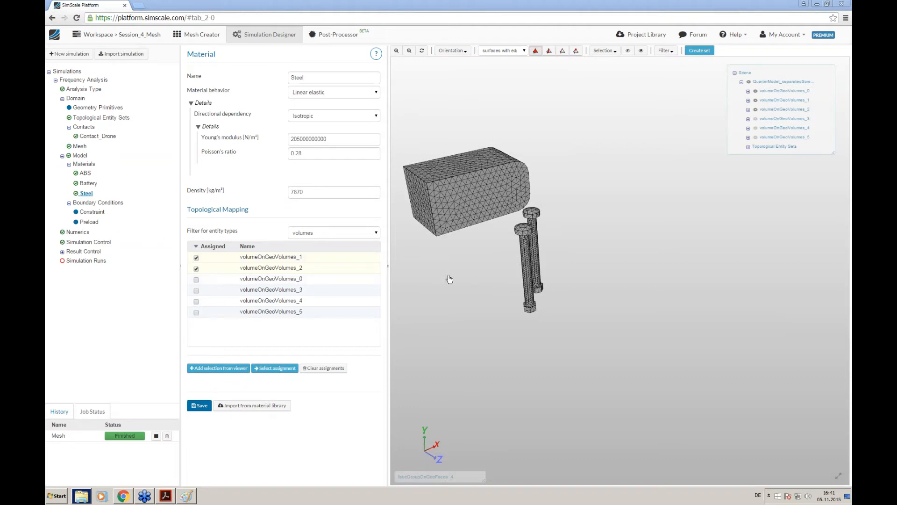
left_click(641, 51)
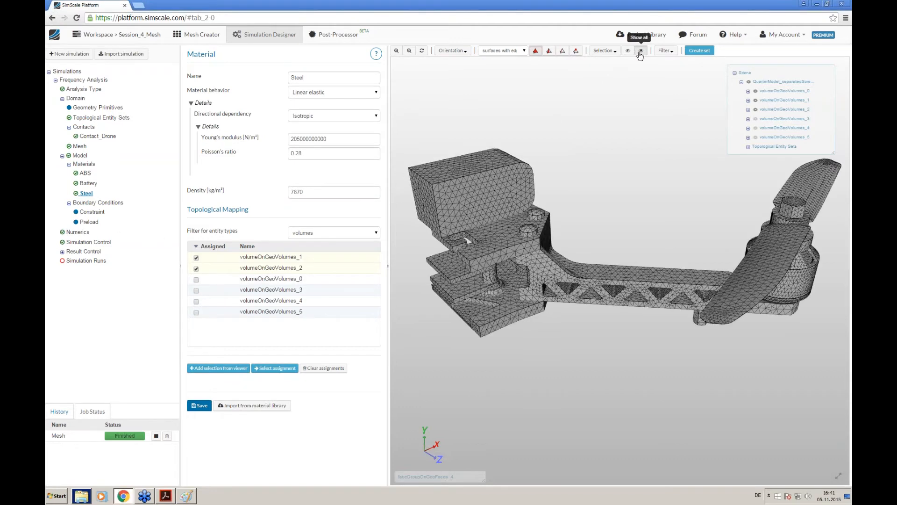
- Isolate the motor volume by hiding the frame, propeller, bolts and battery block
left_click_drag(780, 350, 752, 325)
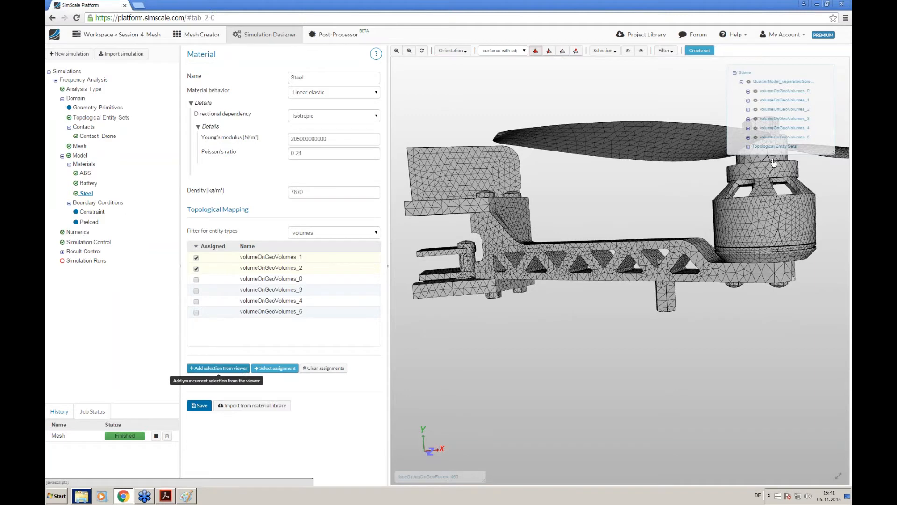
left_click_drag(774, 163, 756, 133)
left_click(756, 130)
left_click(757, 138)
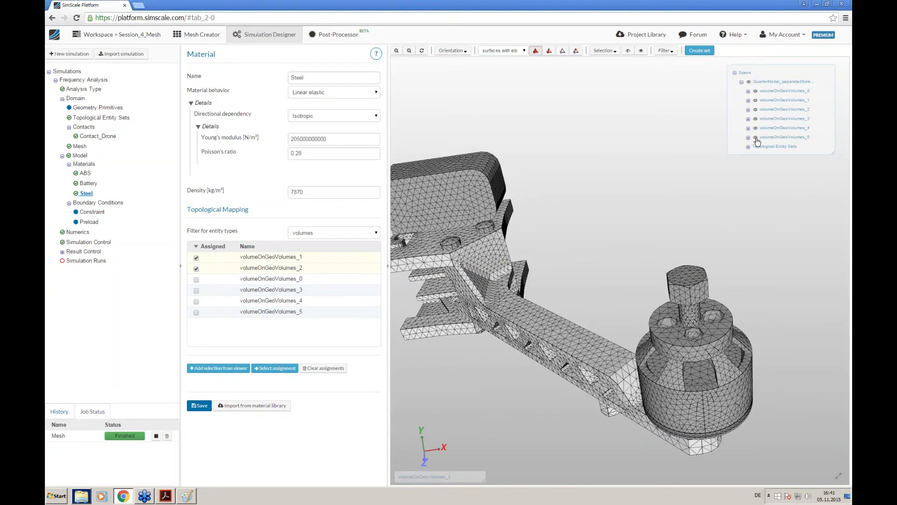
left_click(757, 138)
left_click(757, 119)
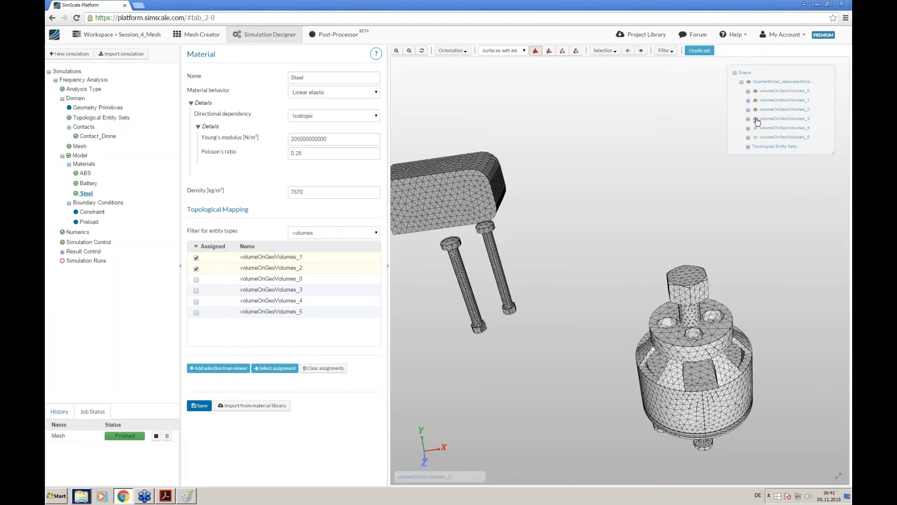
left_click(756, 109)
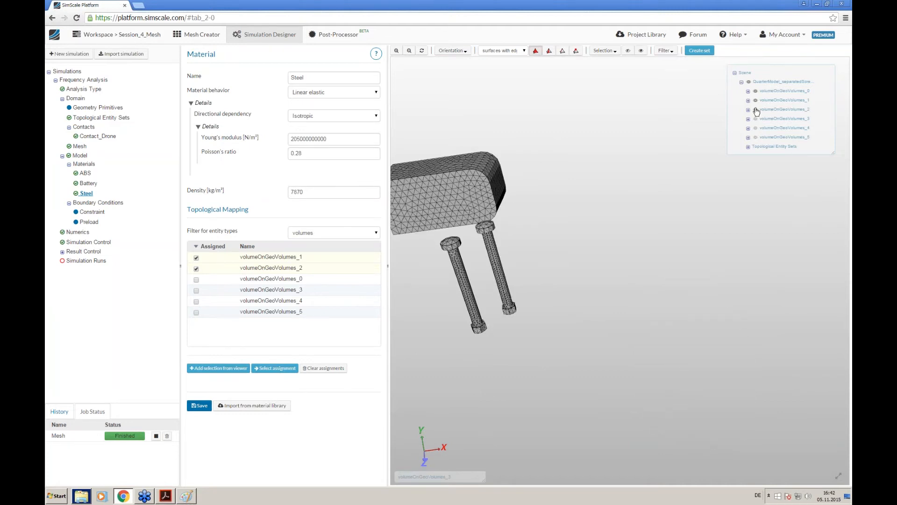
left_click(756, 118)
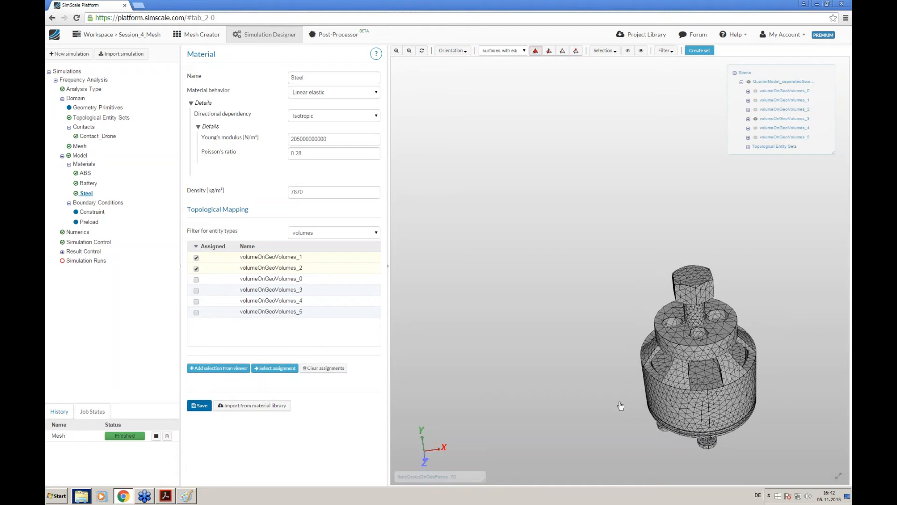
- Add the motor volume to the Steel material's assignment and save it
left_click(643, 410)
left_click(241, 367)
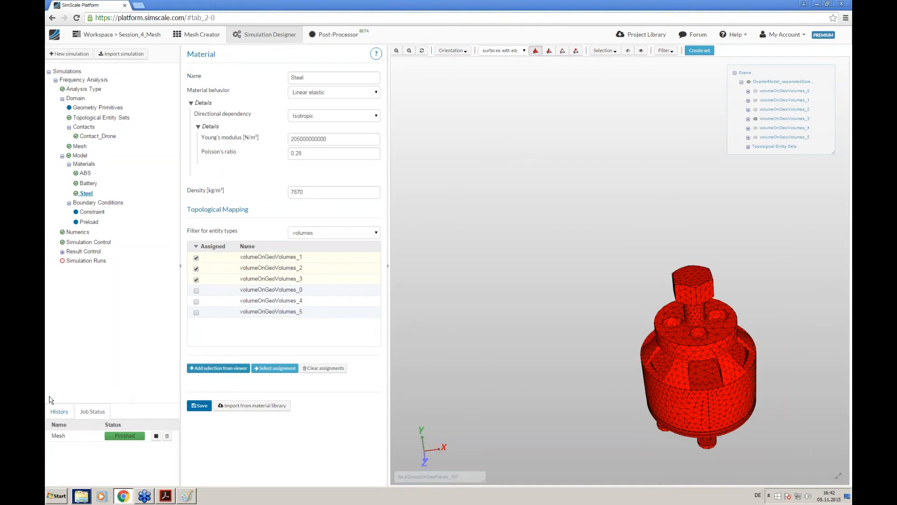
left_click(199, 406)
- Add a constraint boundary condition named symmetry_xy and make all model volumes visible again
left_click(90, 213)
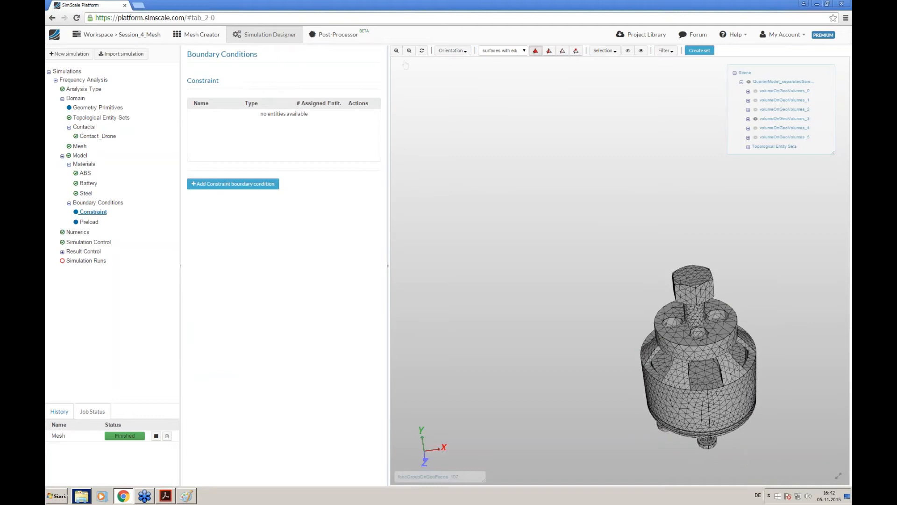
left_click(233, 185)
triple_click(292, 76)
type("symmetry_")
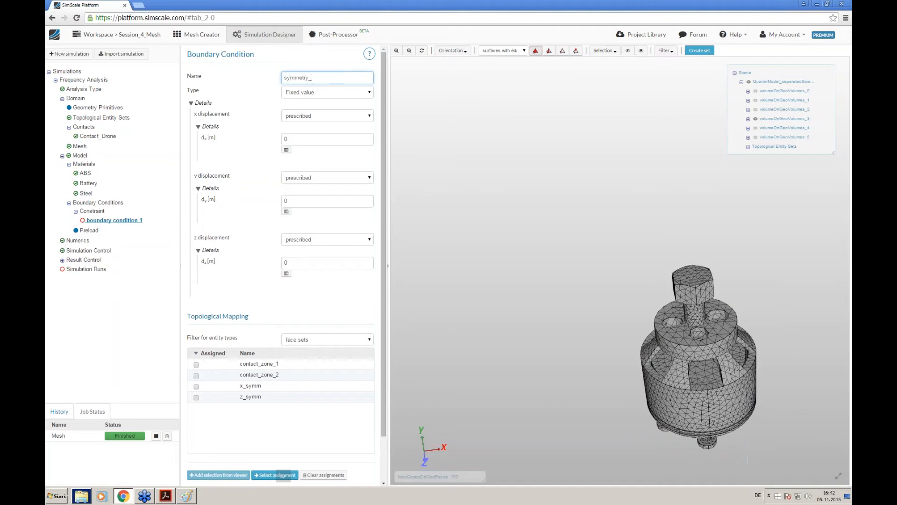
left_click_drag(491, 325, 624, 352)
left_click(641, 51)
left_click_drag(597, 263, 473, 287)
left_click(318, 80)
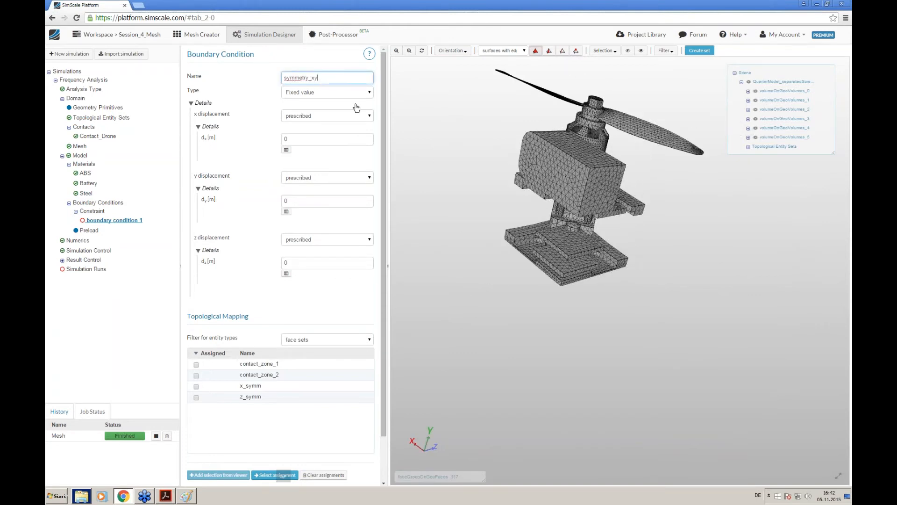
- Set the x and y displacements of symmetry_xy to unconstrained
left_click_drag(516, 396, 527, 366)
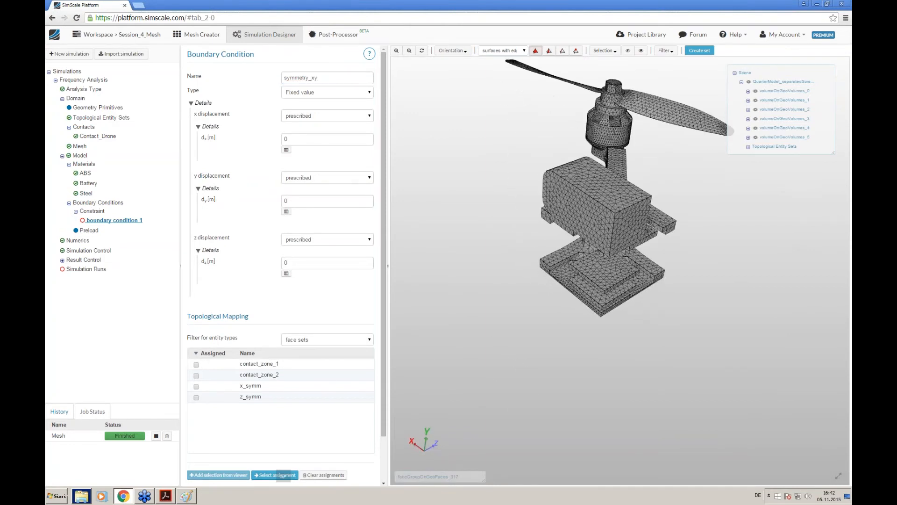
left_click(305, 116)
left_click(307, 132)
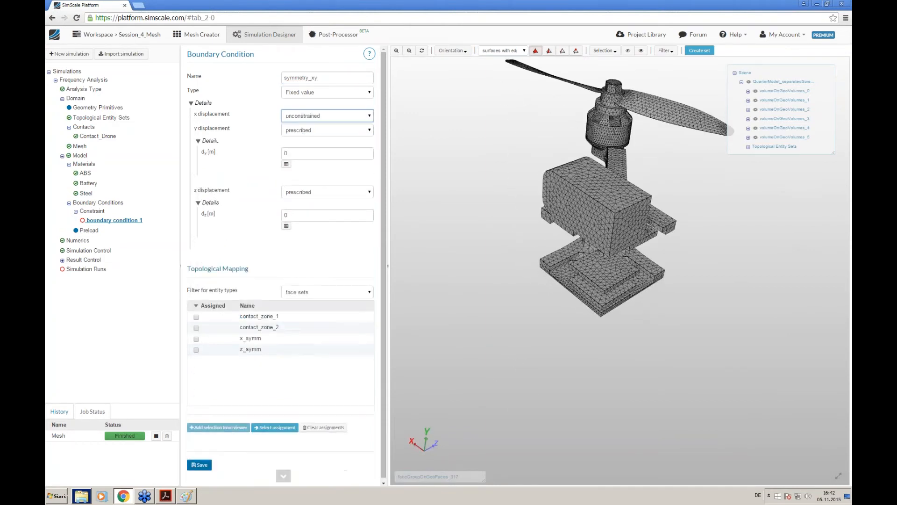
left_click(307, 131)
left_click(303, 146)
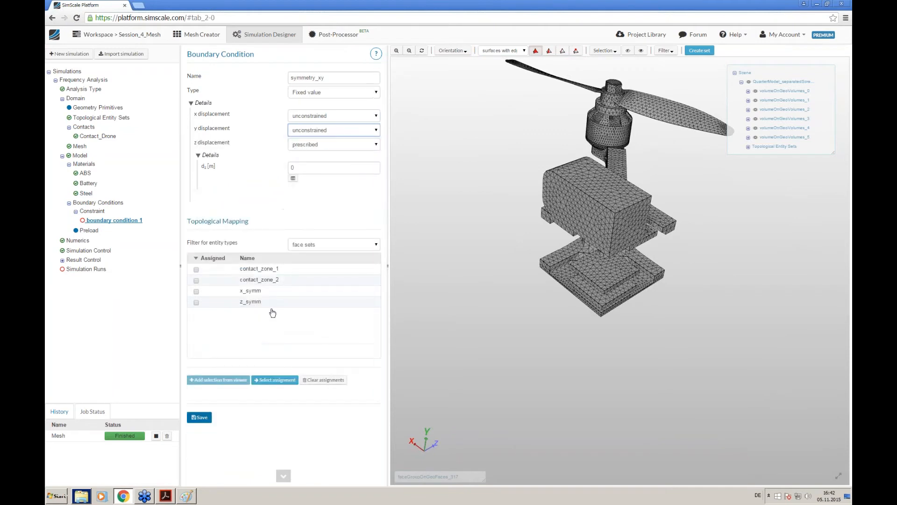
- Assign the z_symm face set to symmetry_xy, save it and highlight the assigned faces on the model
left_click(247, 302)
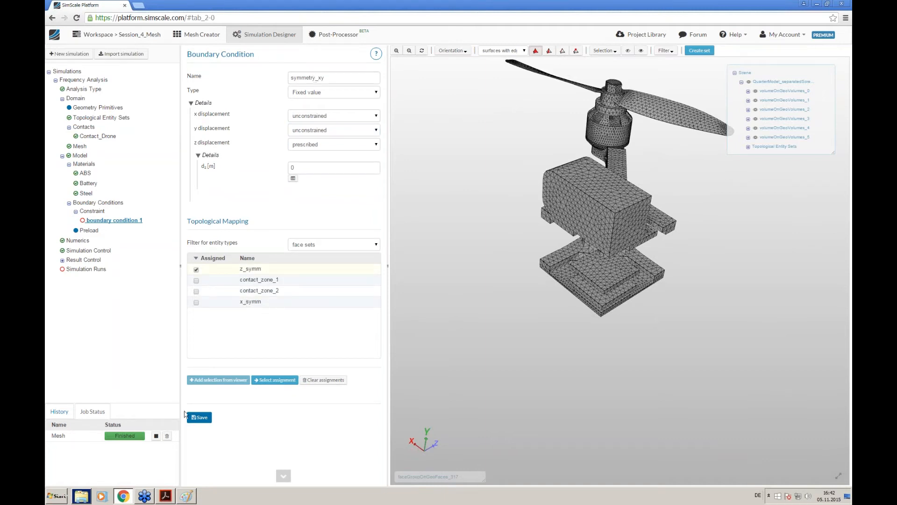
left_click(197, 417)
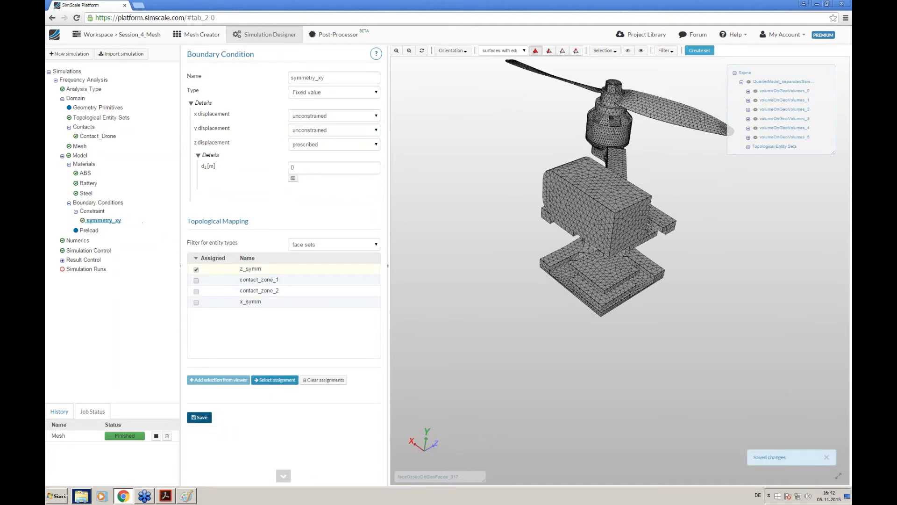
left_click(274, 380)
- Add a second constraint boundary condition and name it symmetry_yz
left_click(93, 211)
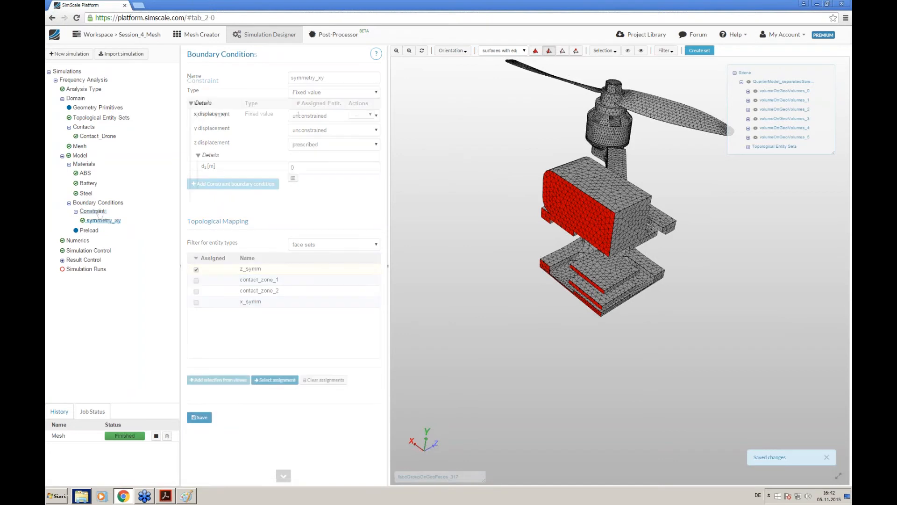
left_click(211, 182)
left_click(306, 74)
type("sym")
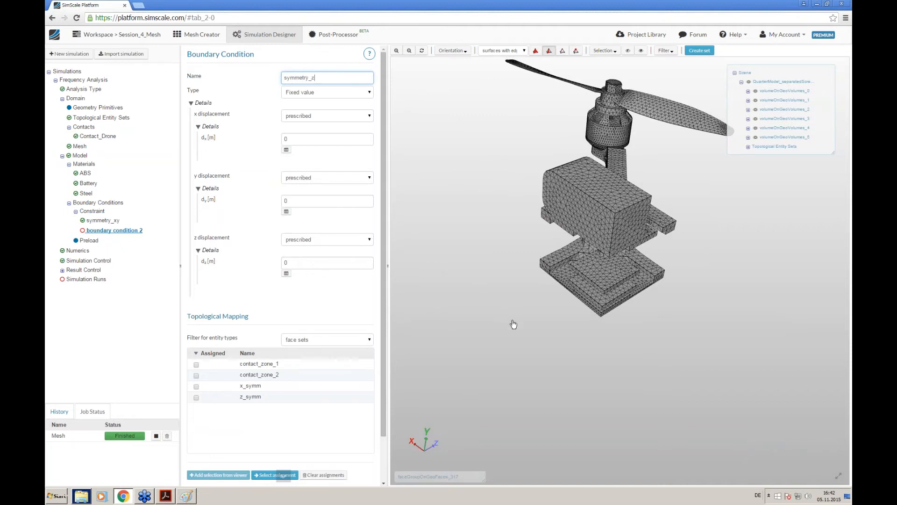
type("metry_yz")
- Set the y and z displacements of symmetry_yz to unconstrained, keeping x displacement prescribed
left_click(312, 118)
left_click(305, 177)
left_click(303, 195)
left_click(304, 192)
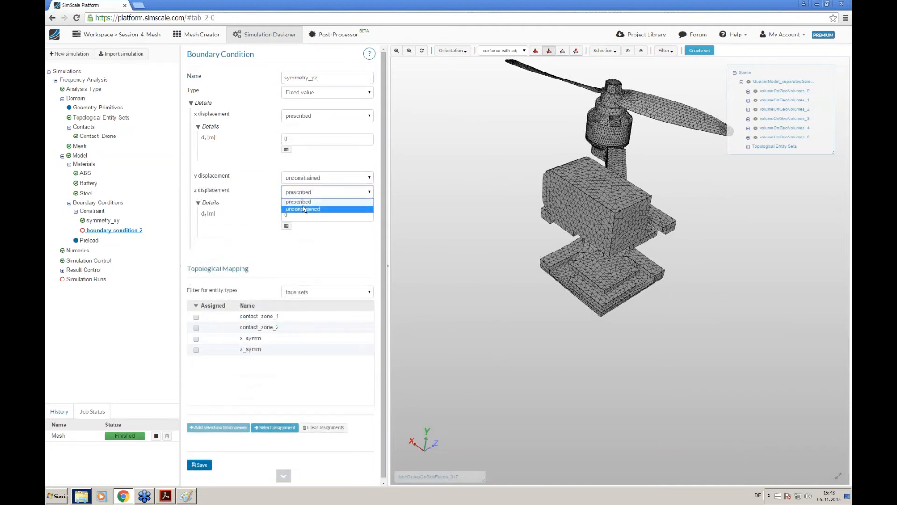
left_click(304, 209)
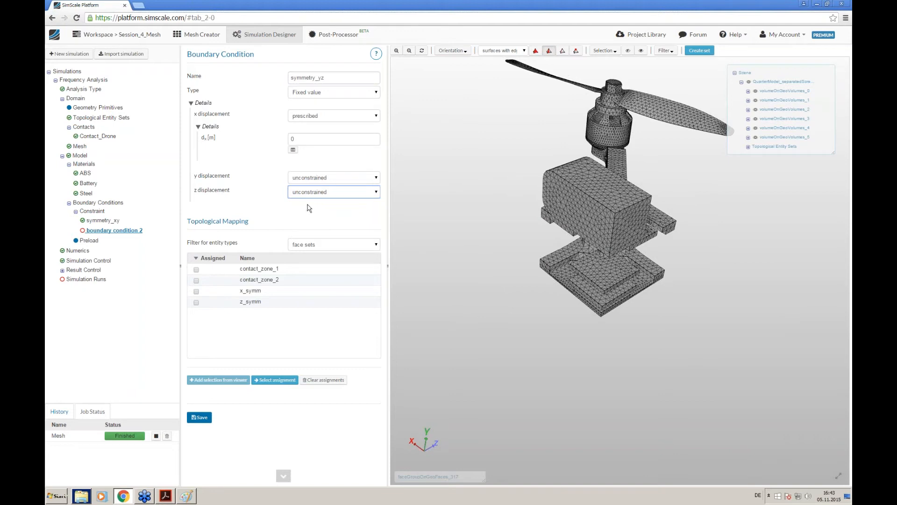
- Assign the x_symm face set to symmetry_yz, save it and highlight the assigned faces on the model
left_click(262, 295)
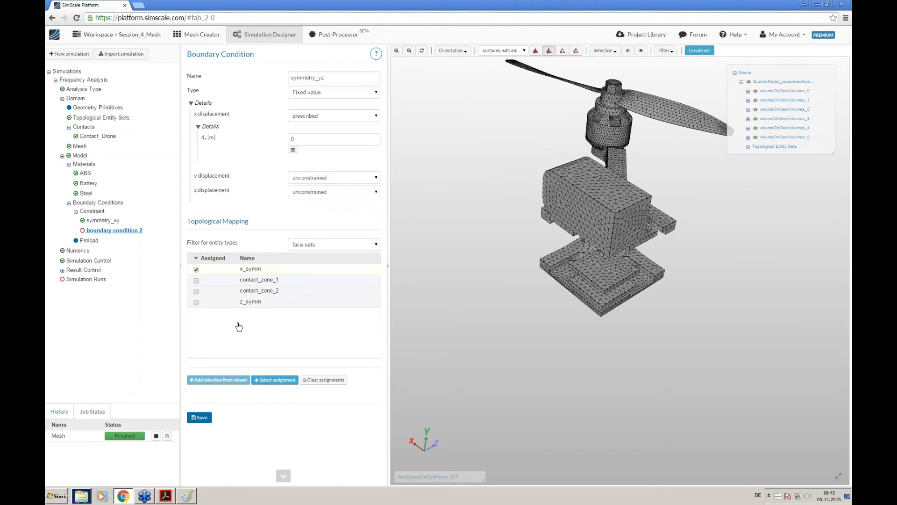
left_click(204, 419)
left_click(274, 380)
left_click_drag(531, 389, 529, 388)
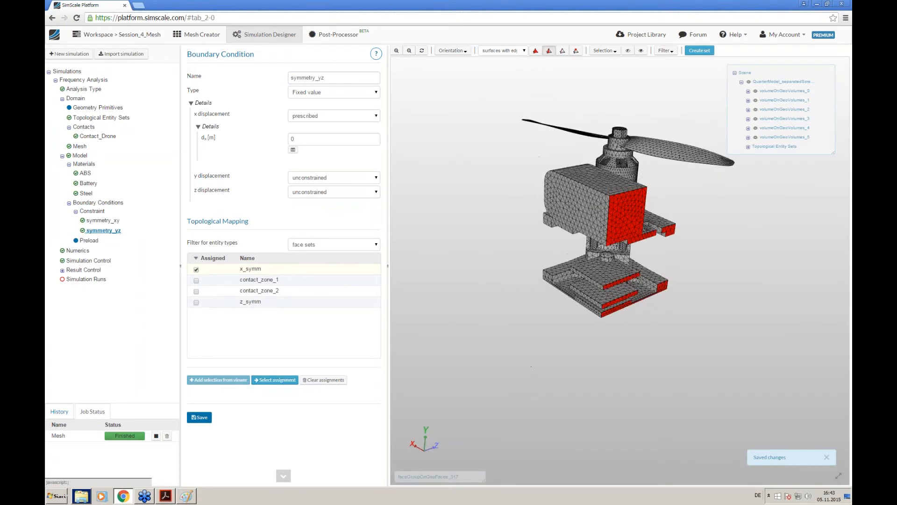
- Set the number of computing cores to 8 in the simulation control and save the settings
left_click(116, 221)
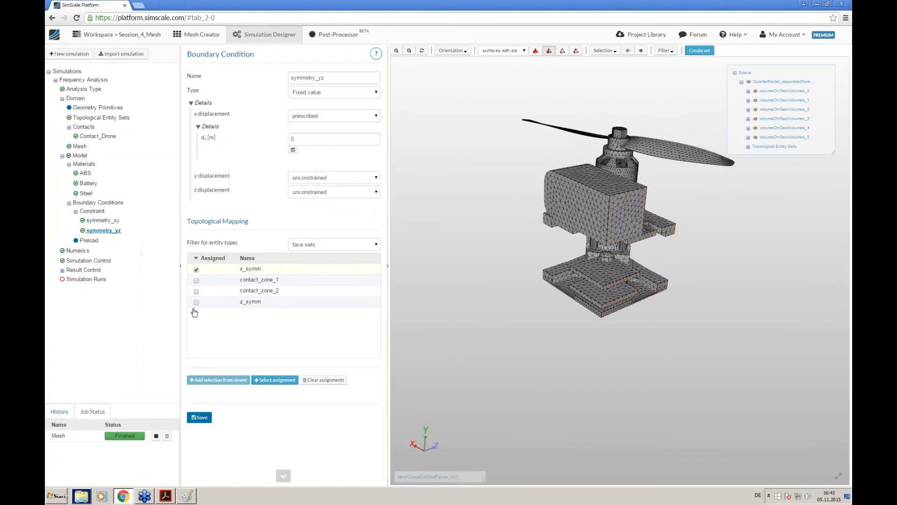
left_click(89, 240)
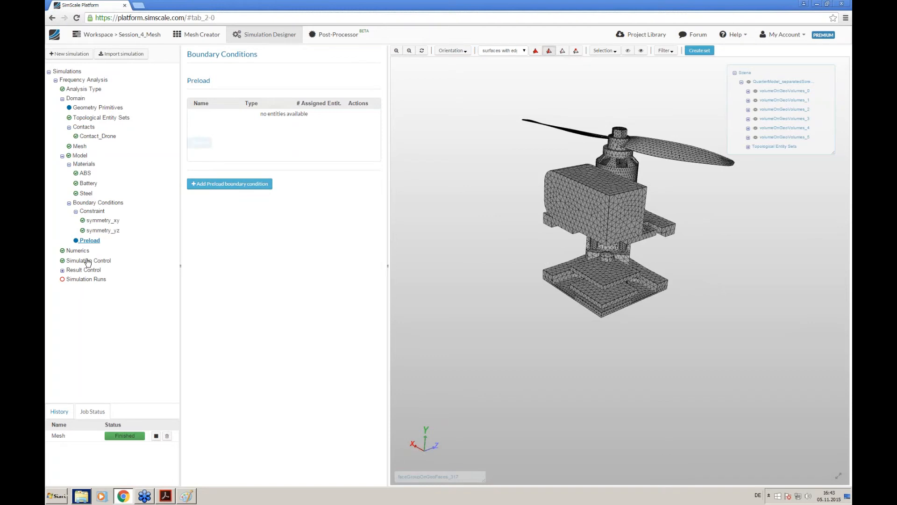
left_click(82, 252)
left_click(98, 261)
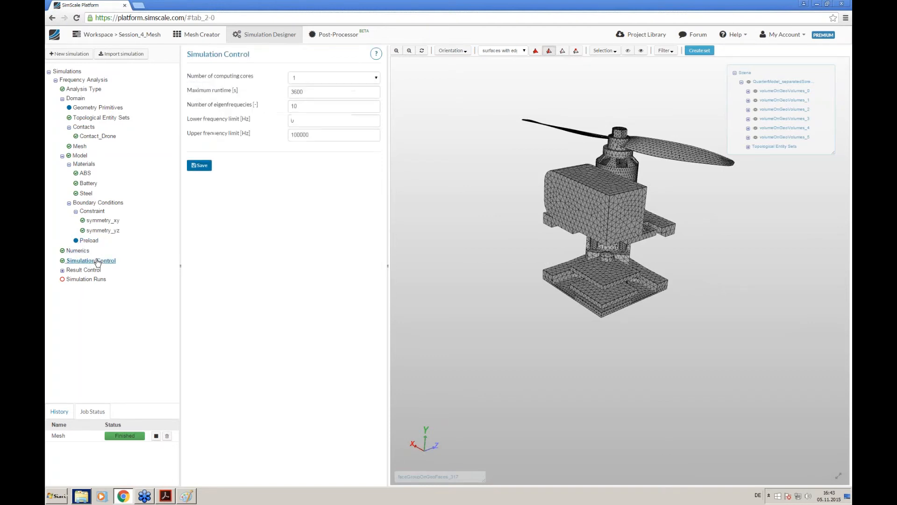
left_click(327, 79)
left_click(295, 108)
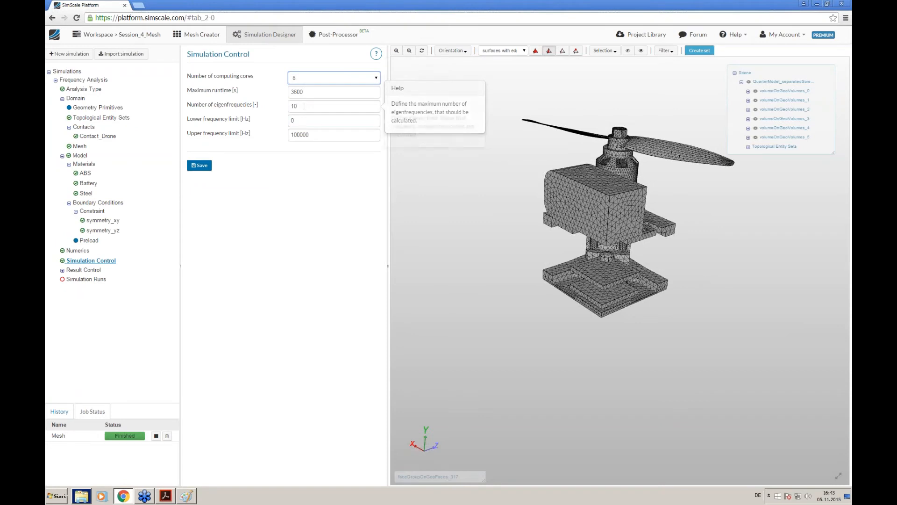
left_click(201, 166)
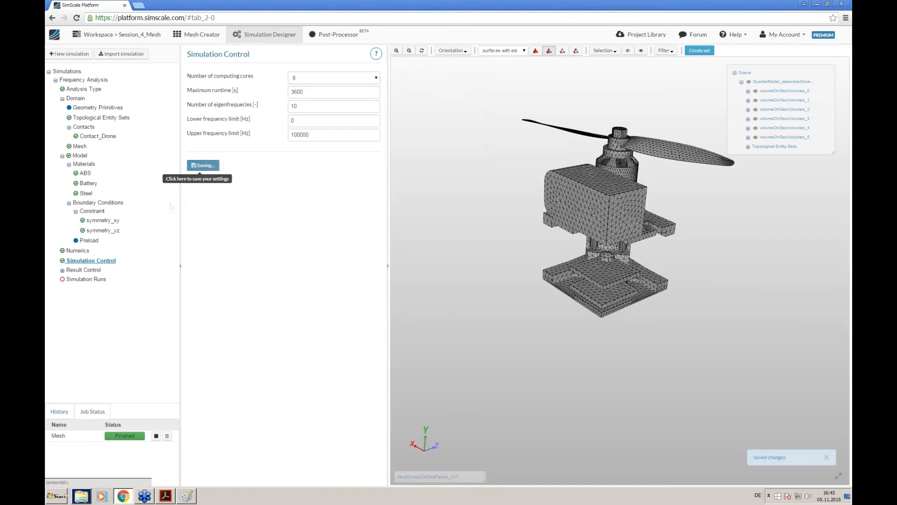
- Review the displacement result control item, create a new run of the frequency analysis and start it
left_click(63, 270)
left_click(92, 287)
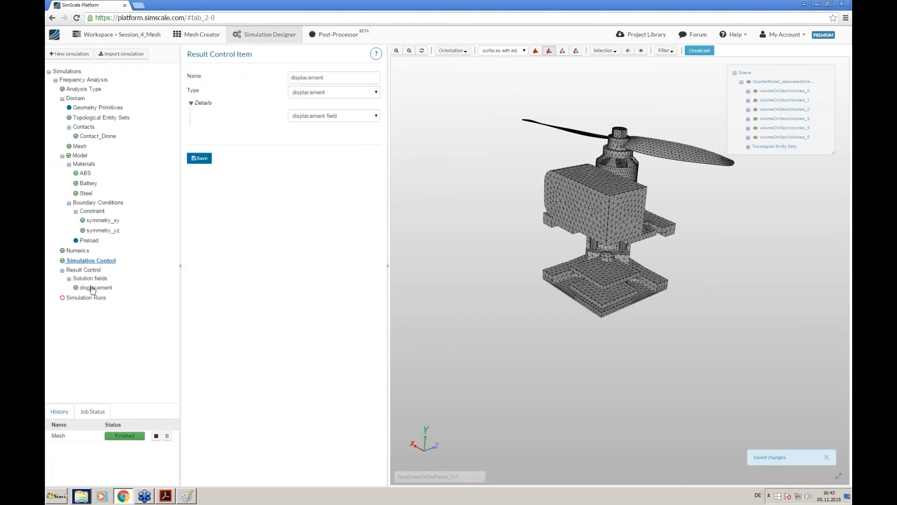
left_click(79, 299)
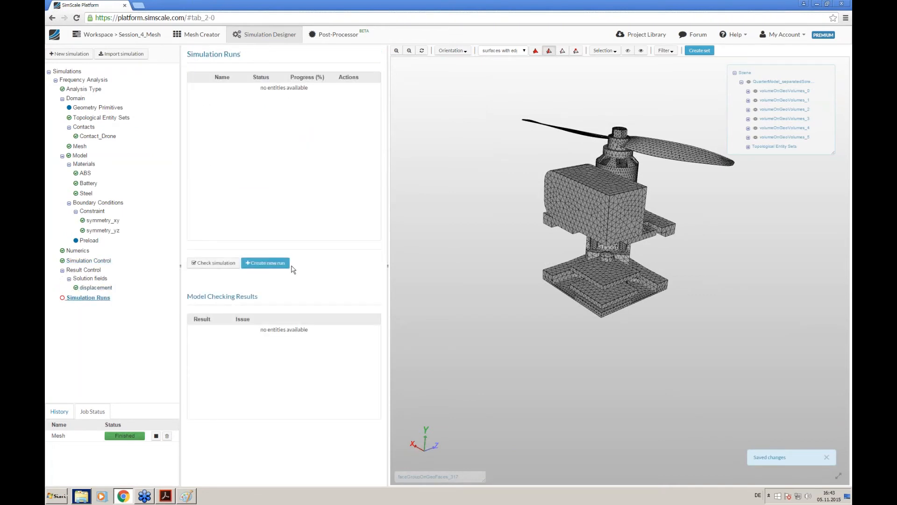
left_click(294, 265)
left_click(349, 182)
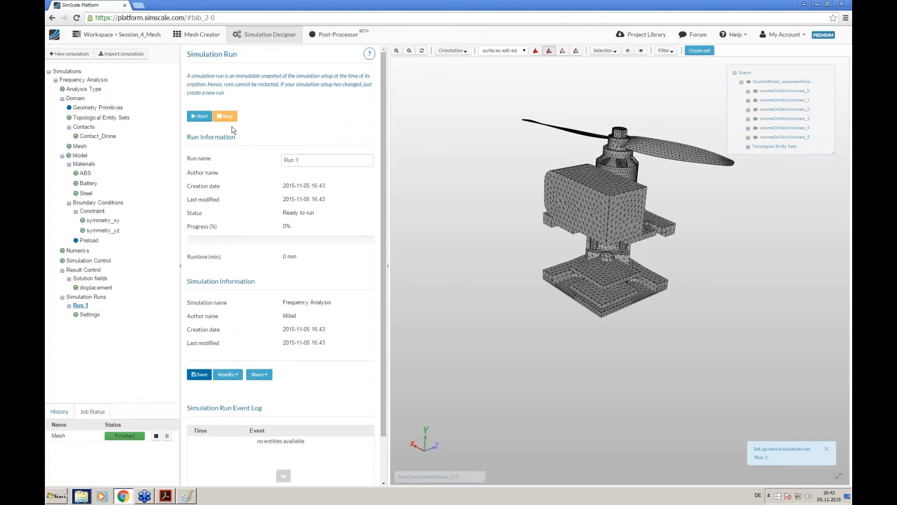
left_click(200, 116)
left_click(369, 177)
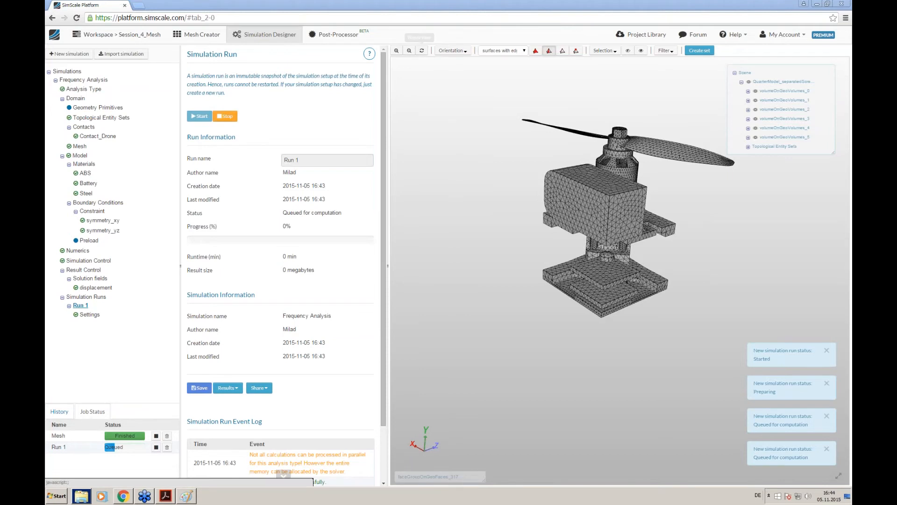
- Switch to Session_4.pdf in Adobe Acrobat and show the Simulation setup wrap-up on page 17
left_click(163, 499)
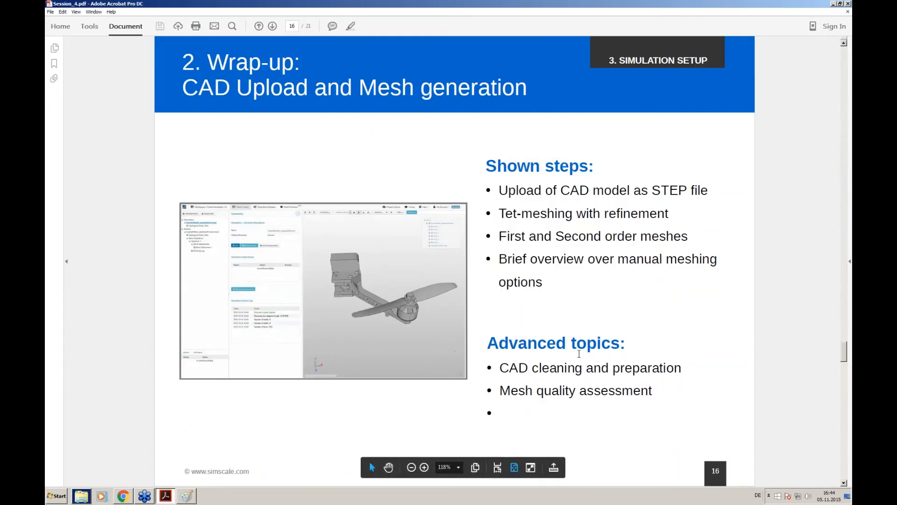
scroll(581, 354, "down", 1)
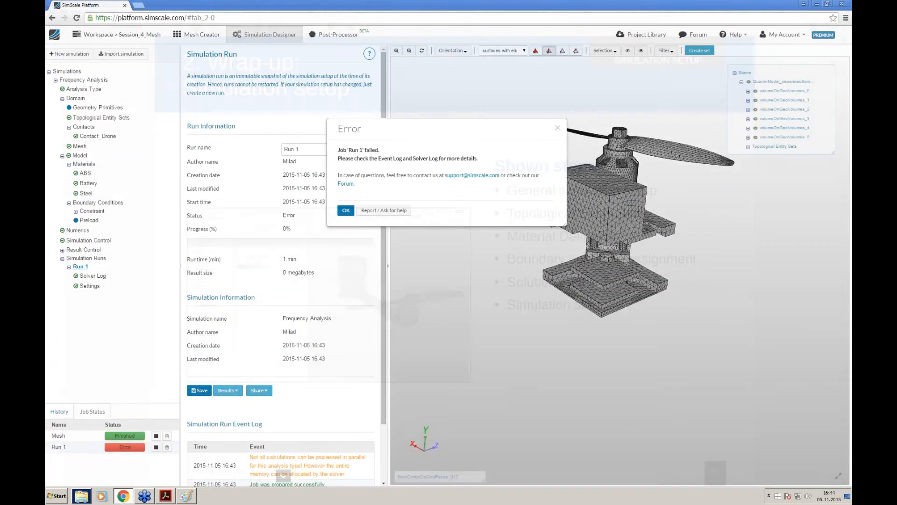
- Return to SimScale in the browser, dismiss the error dialog and read the event log of Run 1
left_click(833, 4)
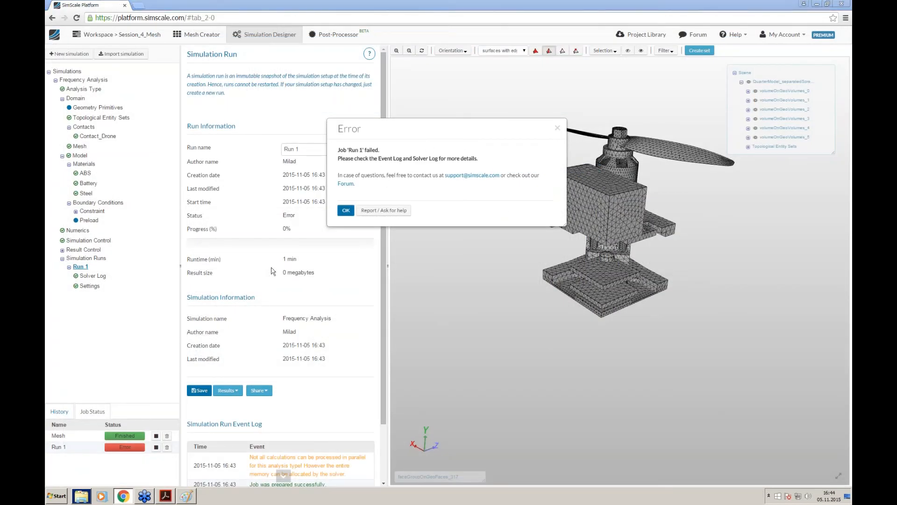
left_click(346, 211)
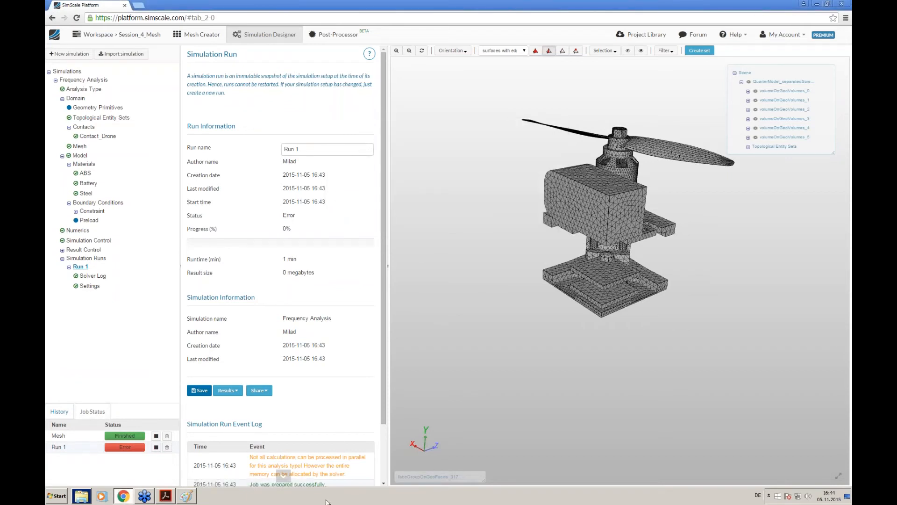
scroll(327, 462, "down", 2)
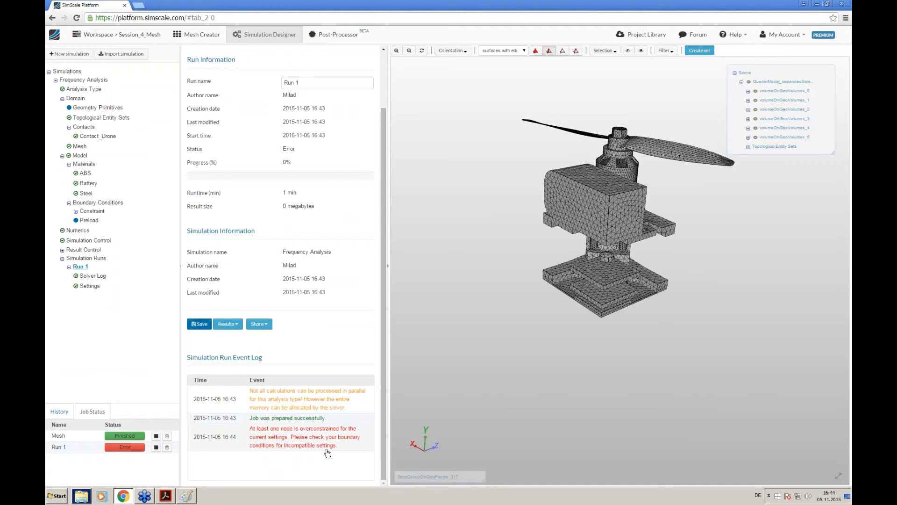
- Reopen the symmetry_xy boundary condition and highlight its assigned faces on the model for inspection
left_click(62, 250)
left_click(75, 211)
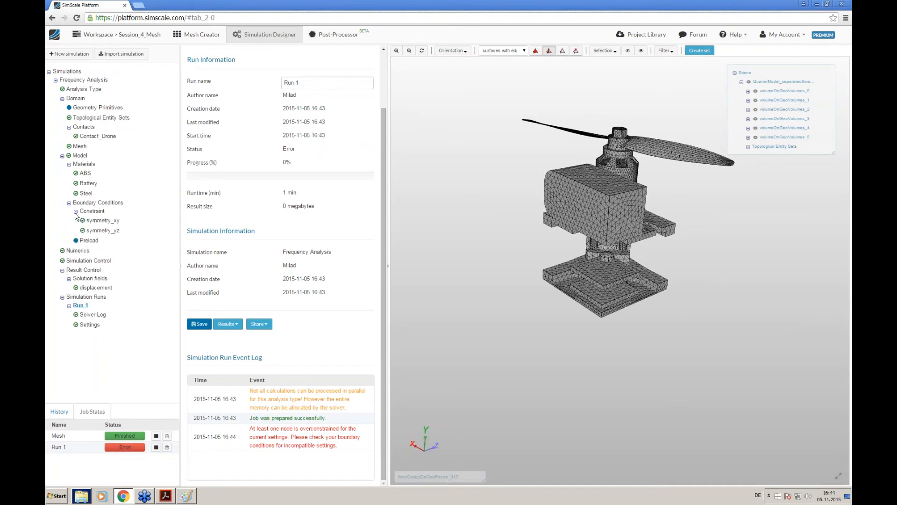
left_click(92, 211)
left_click(95, 221)
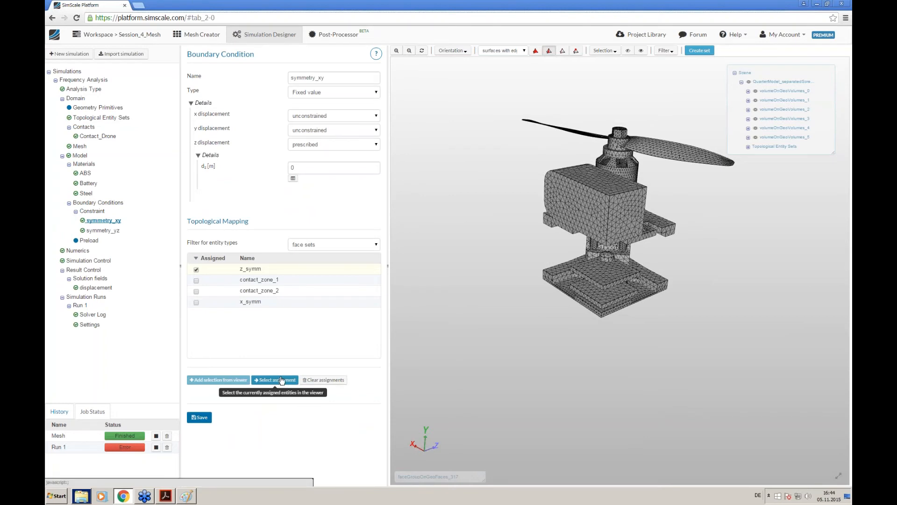
left_click(96, 34)
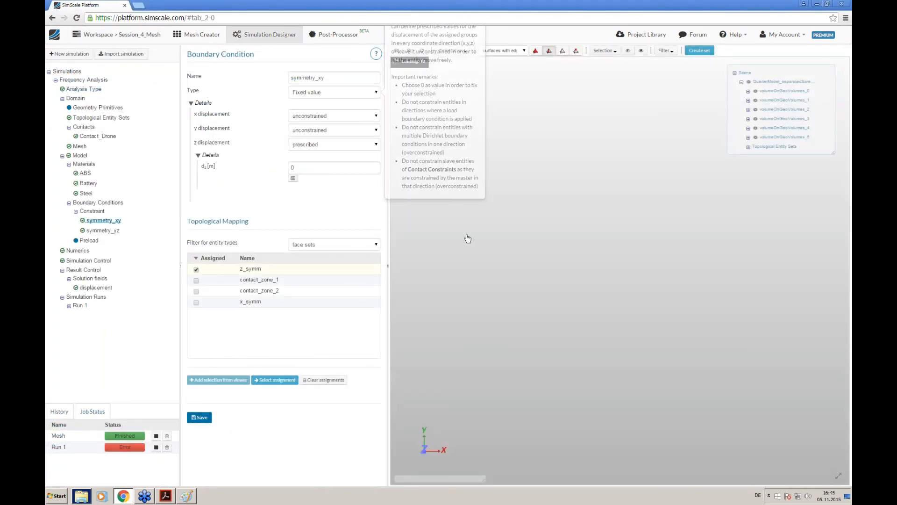
left_click(274, 381)
left_click_drag(737, 298, 641, 319)
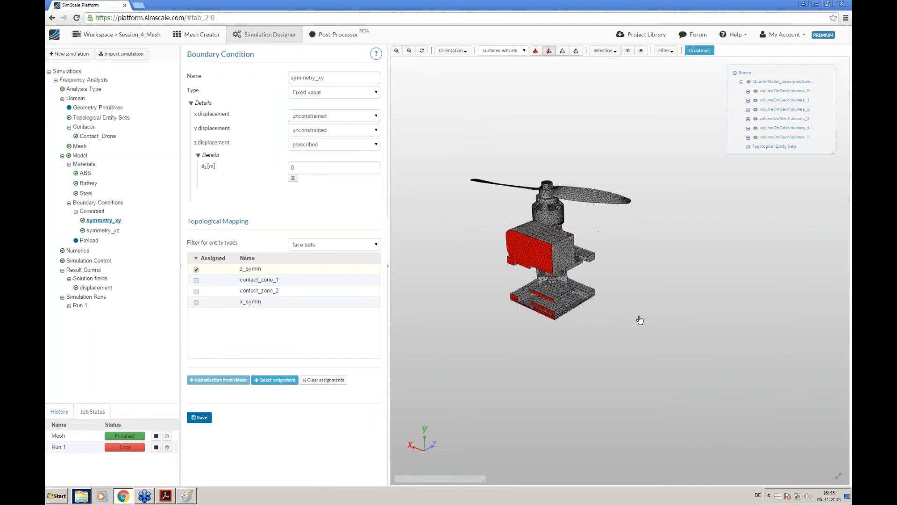
- Keep the z displacement of symmetry_xy prescribed, save the boundary condition and open Run 1
left_click(343, 145)
left_click(342, 155)
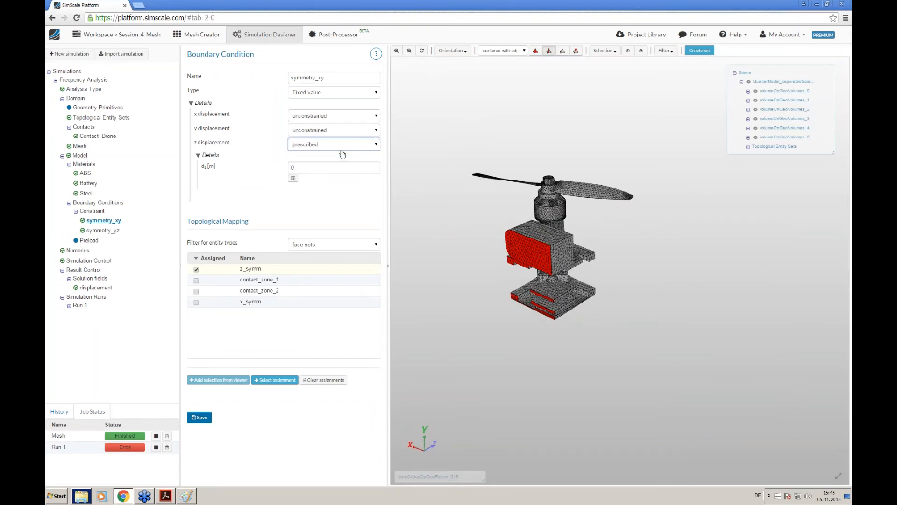
left_click(200, 418)
left_click(80, 305)
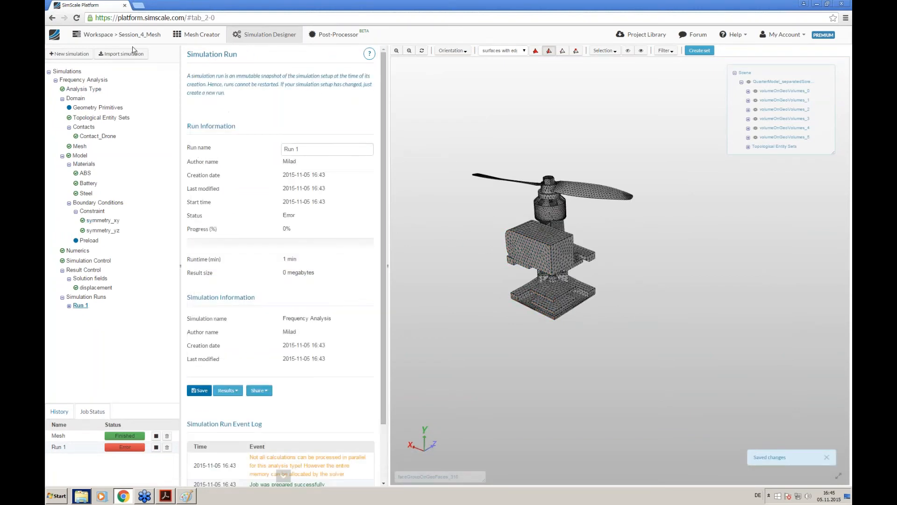
left_click(161, 497)
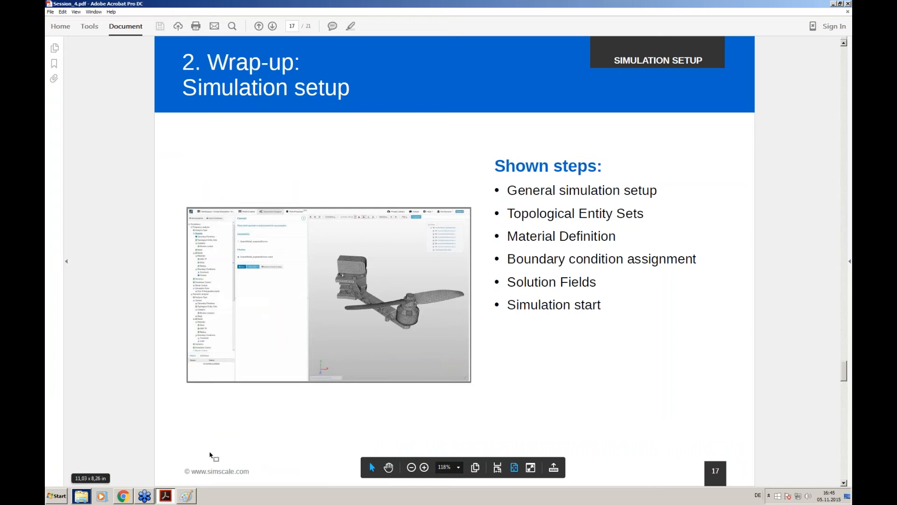
mouse_move(184, 496)
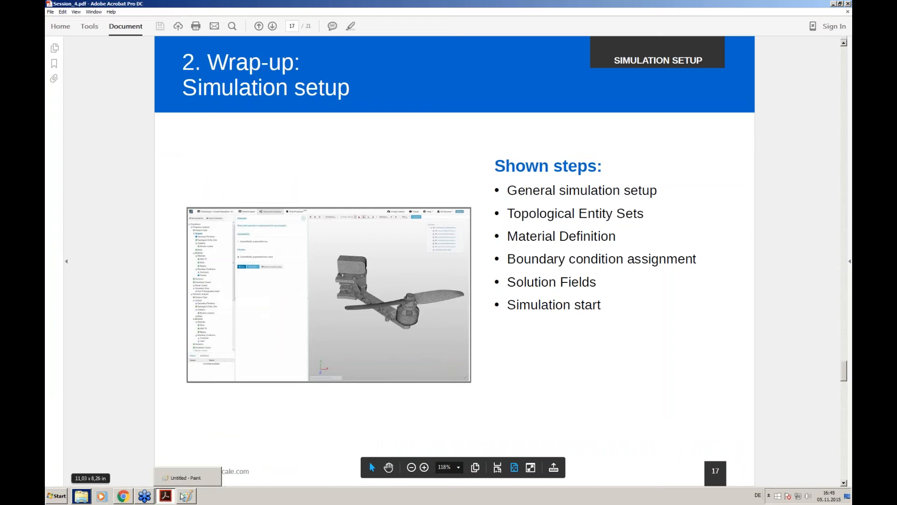
- Return to SimScale and open the existing frequency analysis in the Session_4_Simulation project
left_click(150, 494)
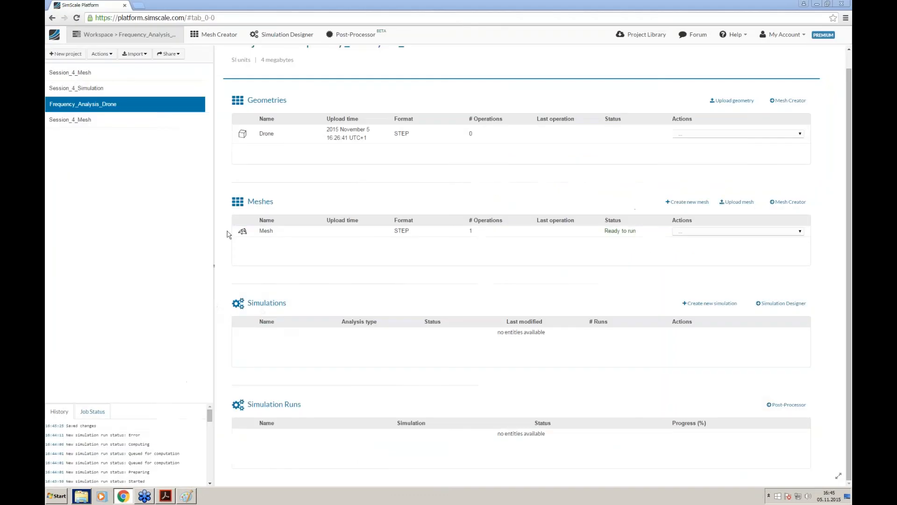
left_click(148, 90)
double_click(290, 337)
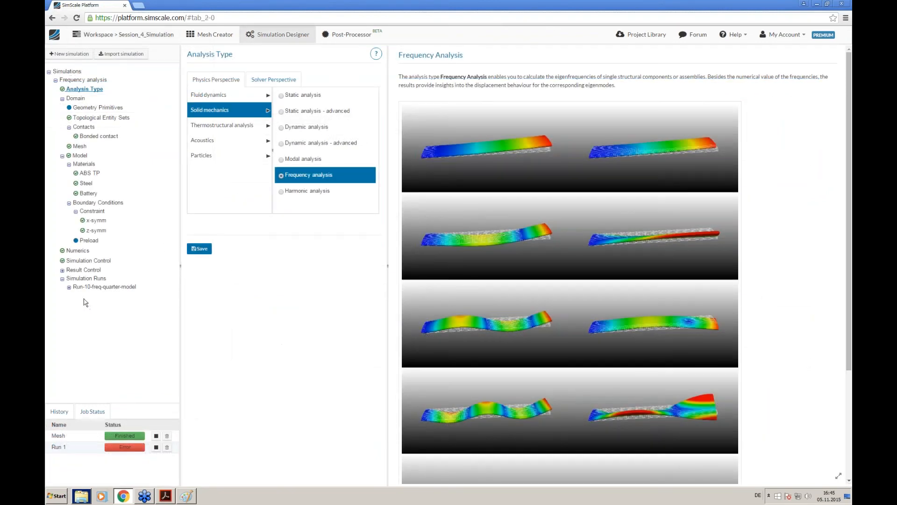
- Examine the eigenfrequency plot and eigenfrequency table of Run-10-freq-quarter-model in the post-processor
left_click(346, 35)
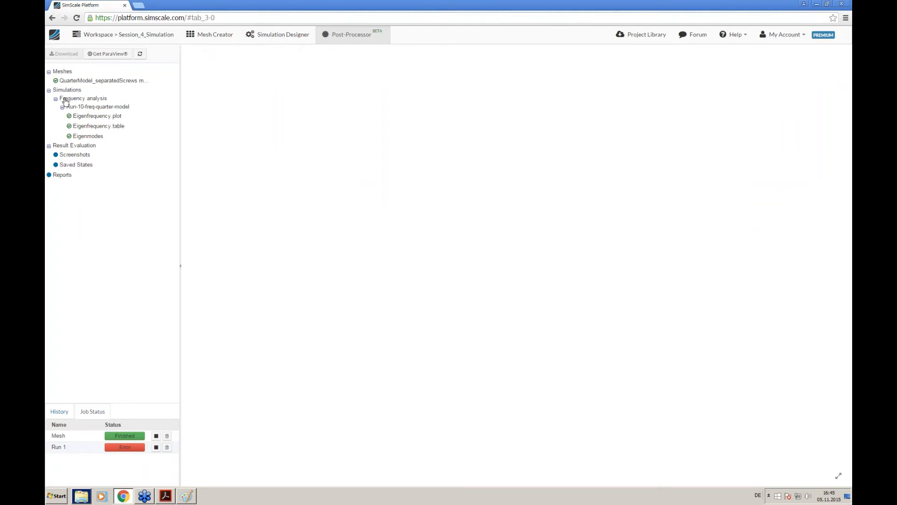
left_click(105, 120)
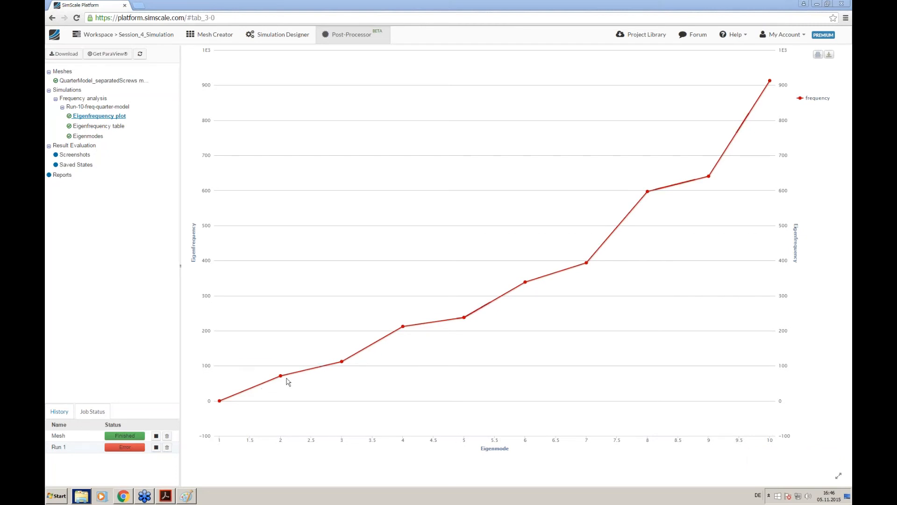
mouse_move(325, 367)
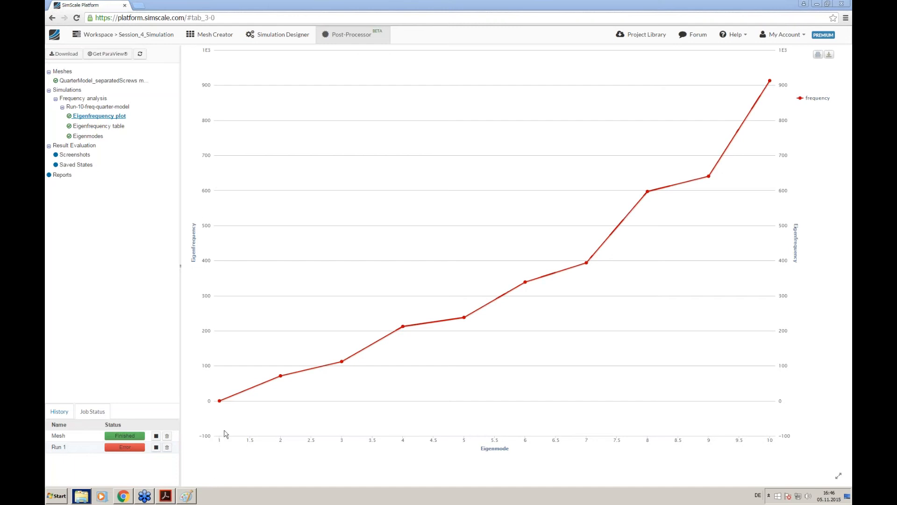
mouse_move(220, 401)
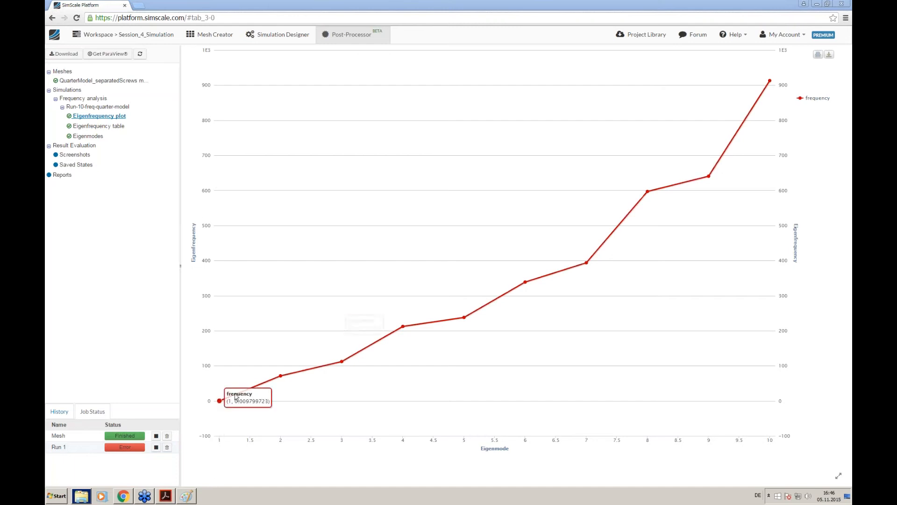
mouse_move(587, 264)
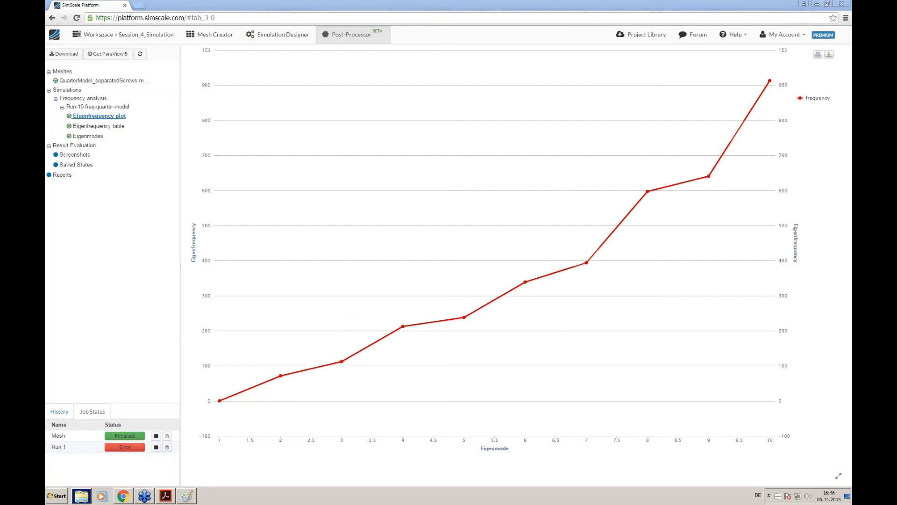
left_click(104, 129)
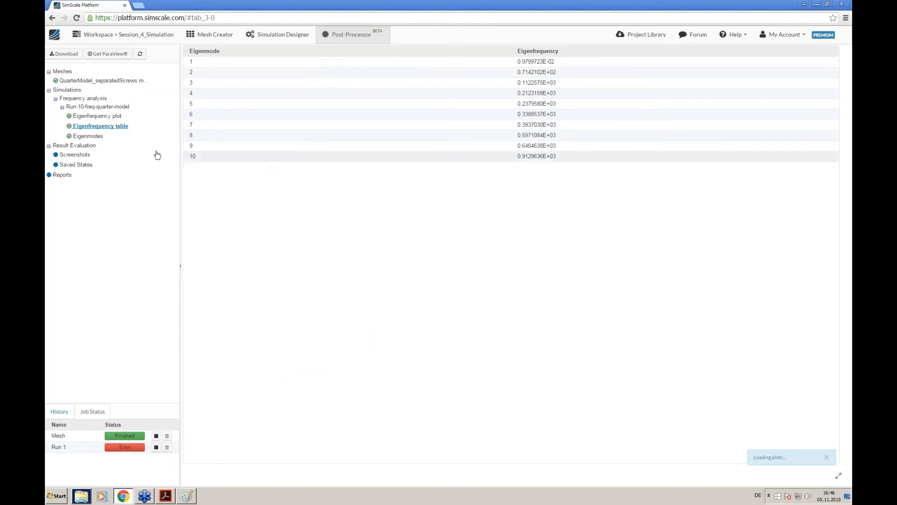
- Load the eigenmodes of Run-10-freq-quarter-model, color the model by displacement magnitude and show frame 2
left_click(89, 136)
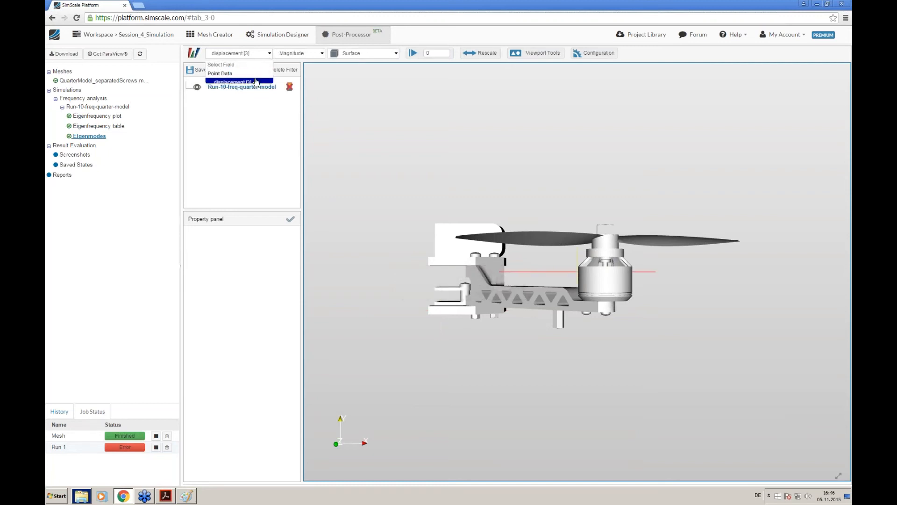
left_click_drag(565, 177, 567, 214)
left_click(413, 53)
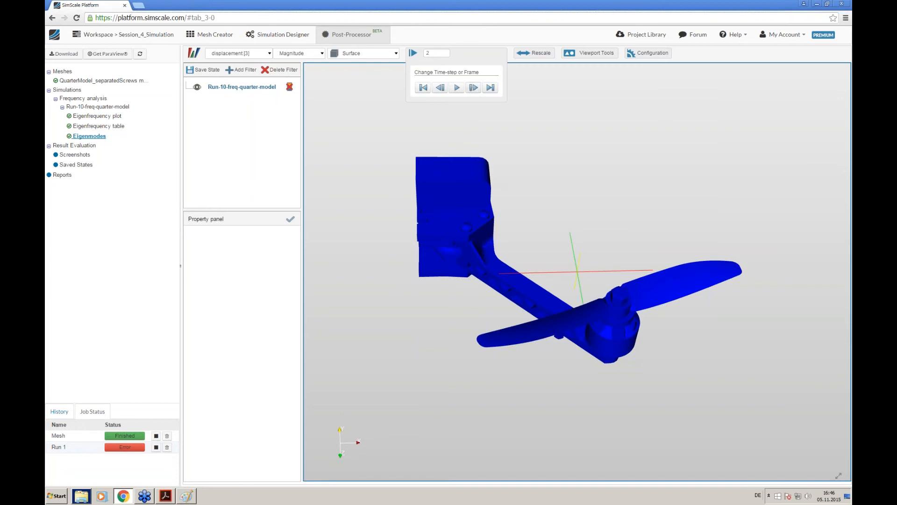
left_click(473, 87)
left_click_drag(576, 206, 481, 127)
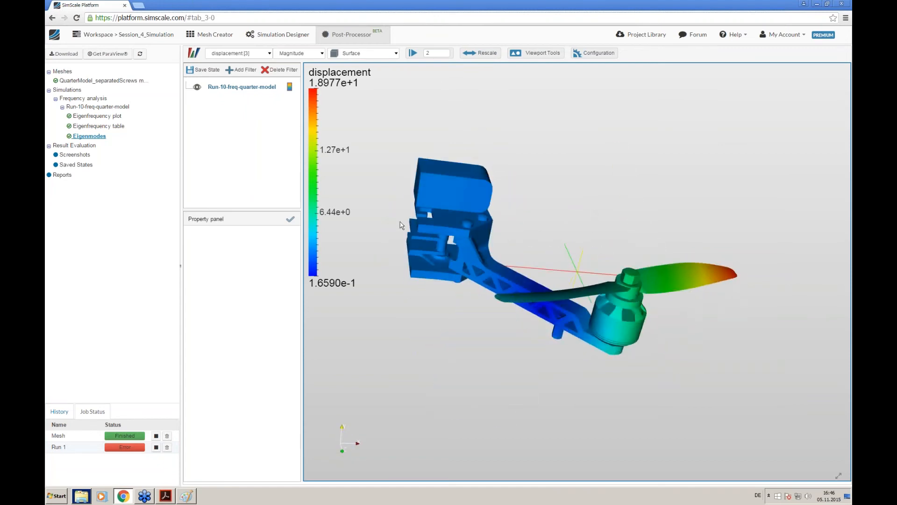
- Switch to Session_4.pdf in Adobe Acrobat and show the Post-processing wrap-up on page 18
left_click(163, 499)
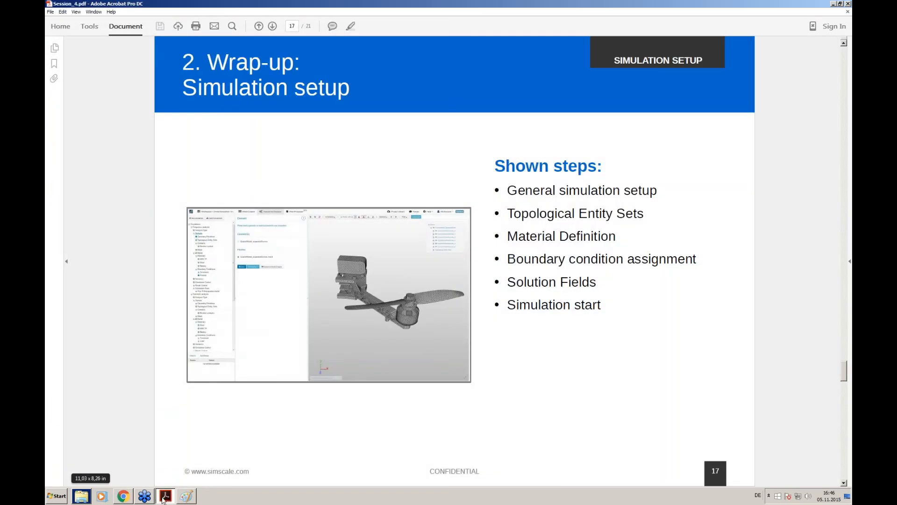
scroll(550, 332, "down", 3)
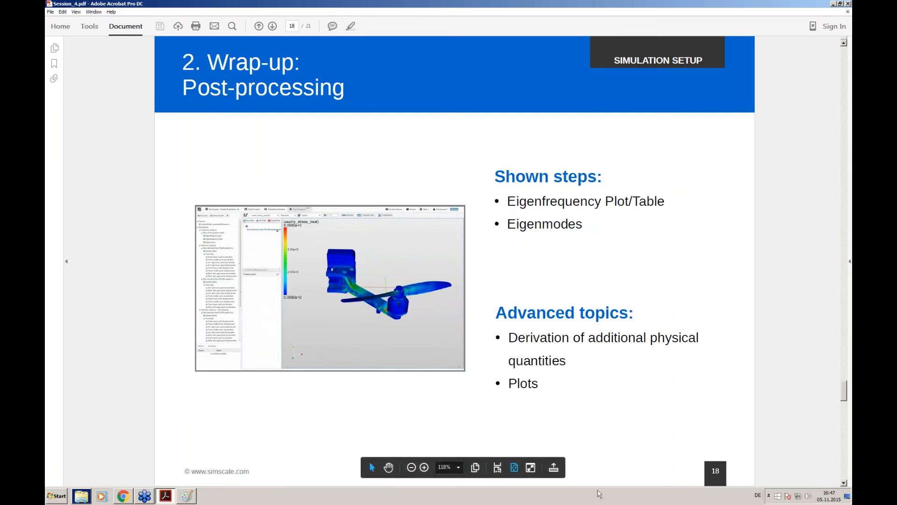
- Switch to SimScale, reopen the eigenfrequency table and plot of Run-10-freq-quarter-model, and examine the frequencies at individual eigenmodes
left_click(123, 496)
left_click(124, 126)
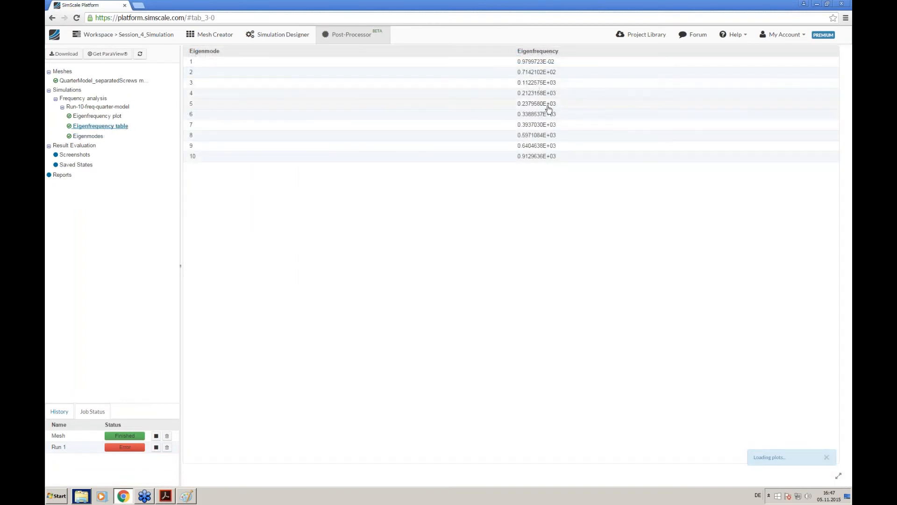
left_click(111, 117)
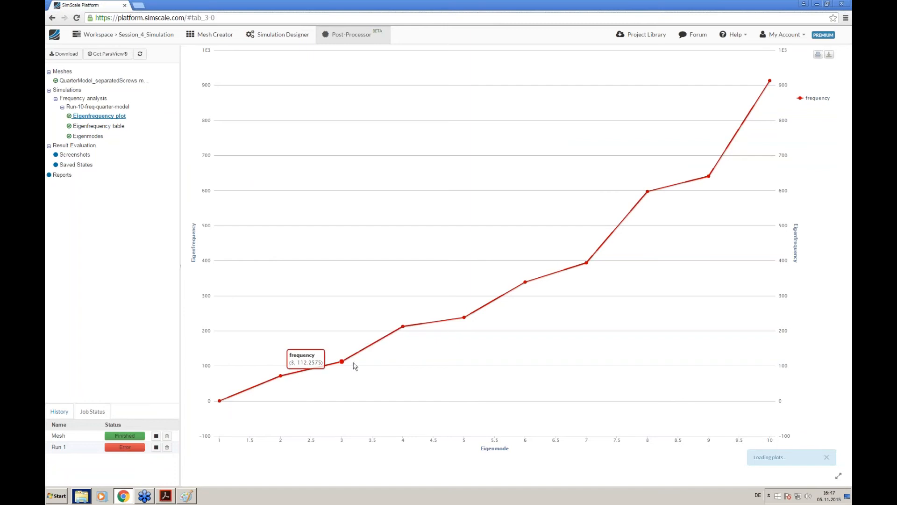
mouse_move(769, 82)
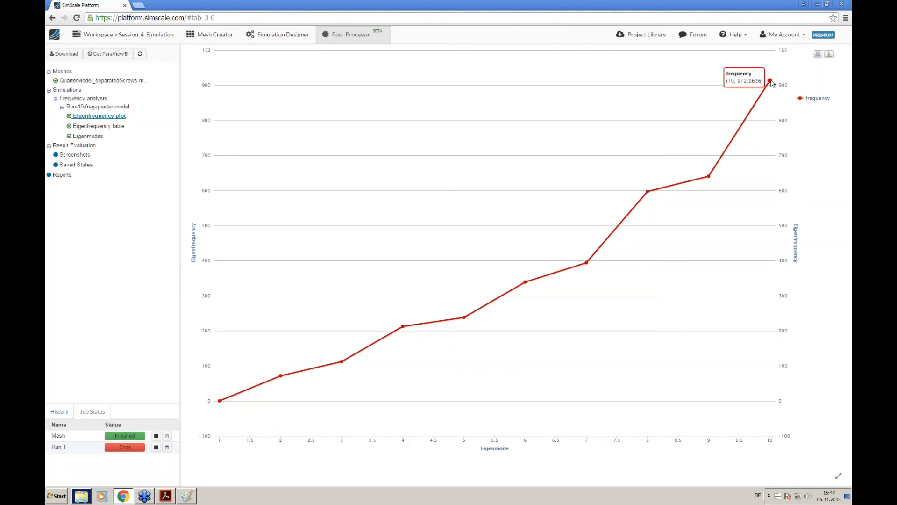
mouse_move(651, 196)
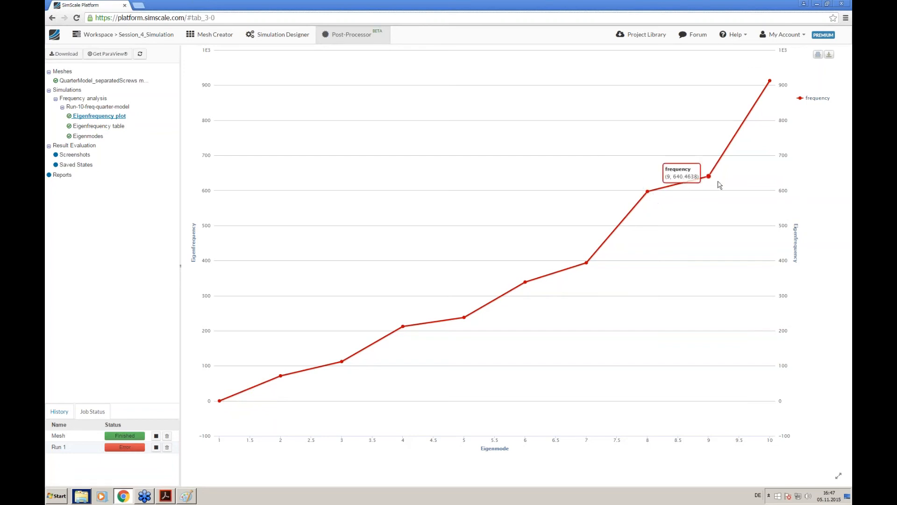
mouse_move(413, 318)
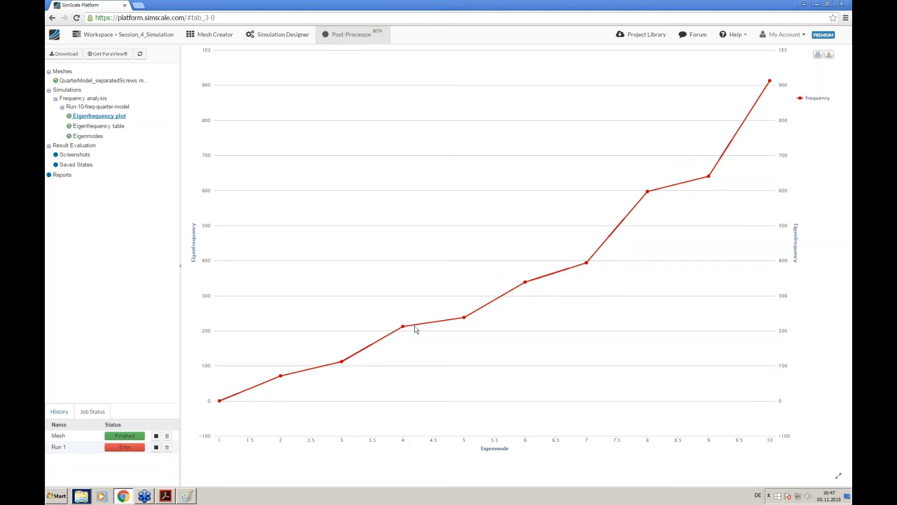
mouse_move(462, 320)
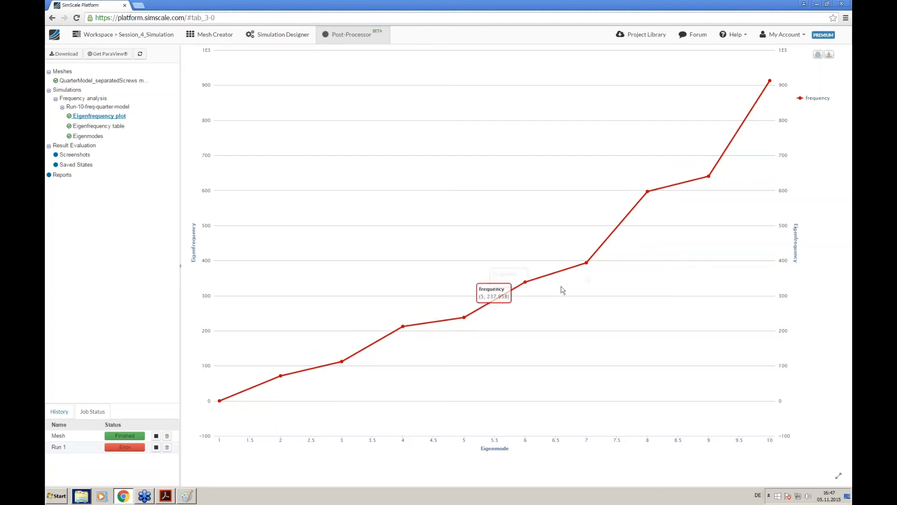
mouse_move(593, 267)
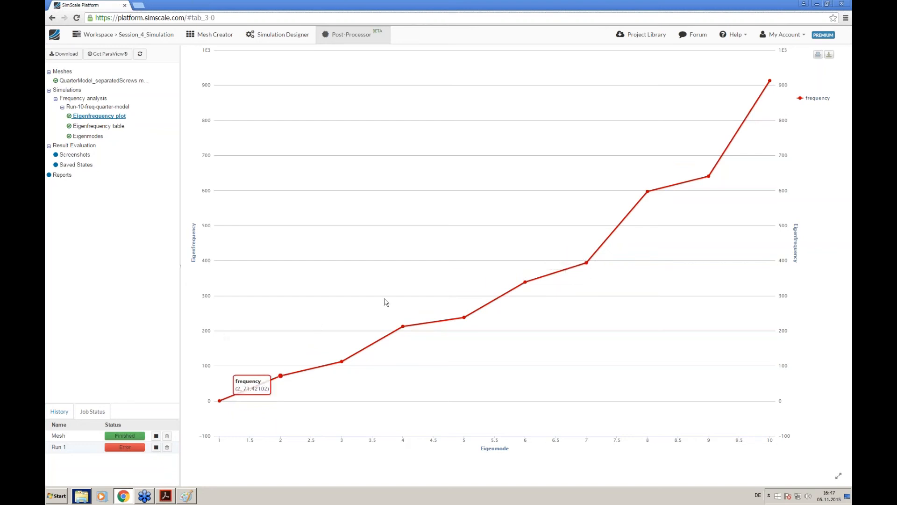
- Switch to Session_4.pdf in Adobe Acrobat and show the Homework Assignment on page 19
left_click(166, 497)
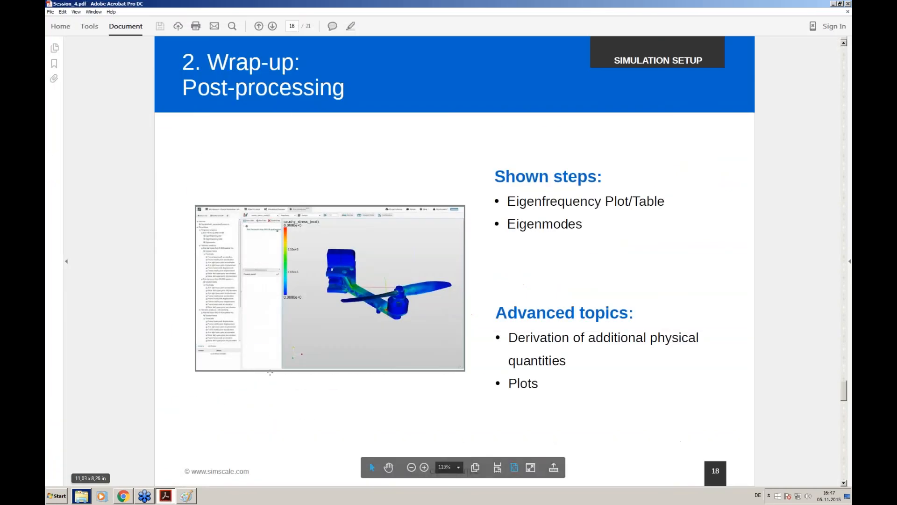
scroll(269, 382, "down", 1)
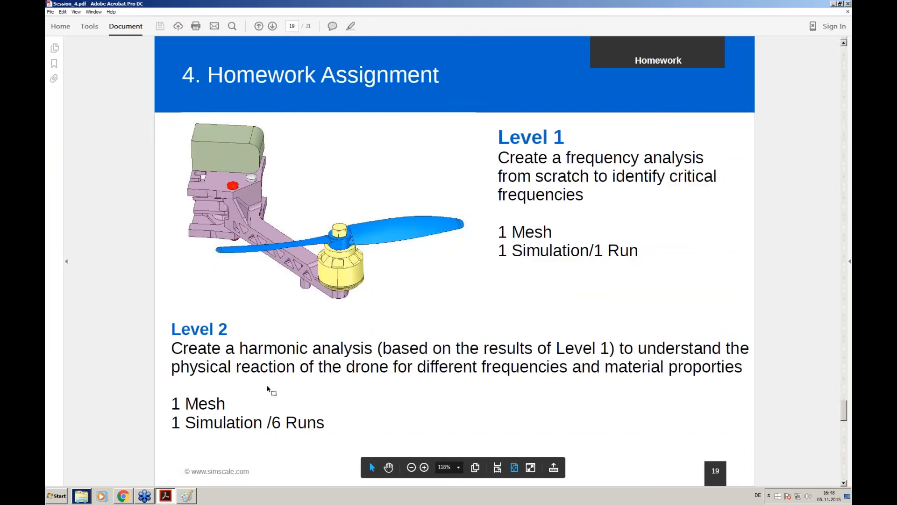